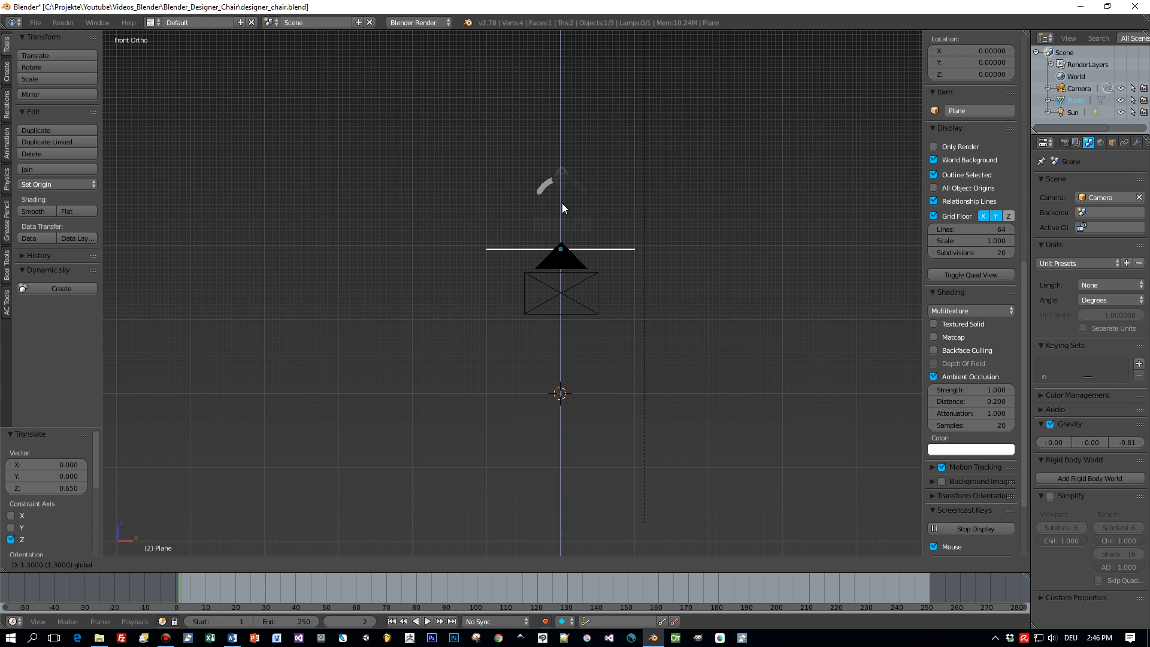
Raise the plane 1.35 along Z and hide the camera.
{"action": "left_click", "coordinate": [563, 200]}
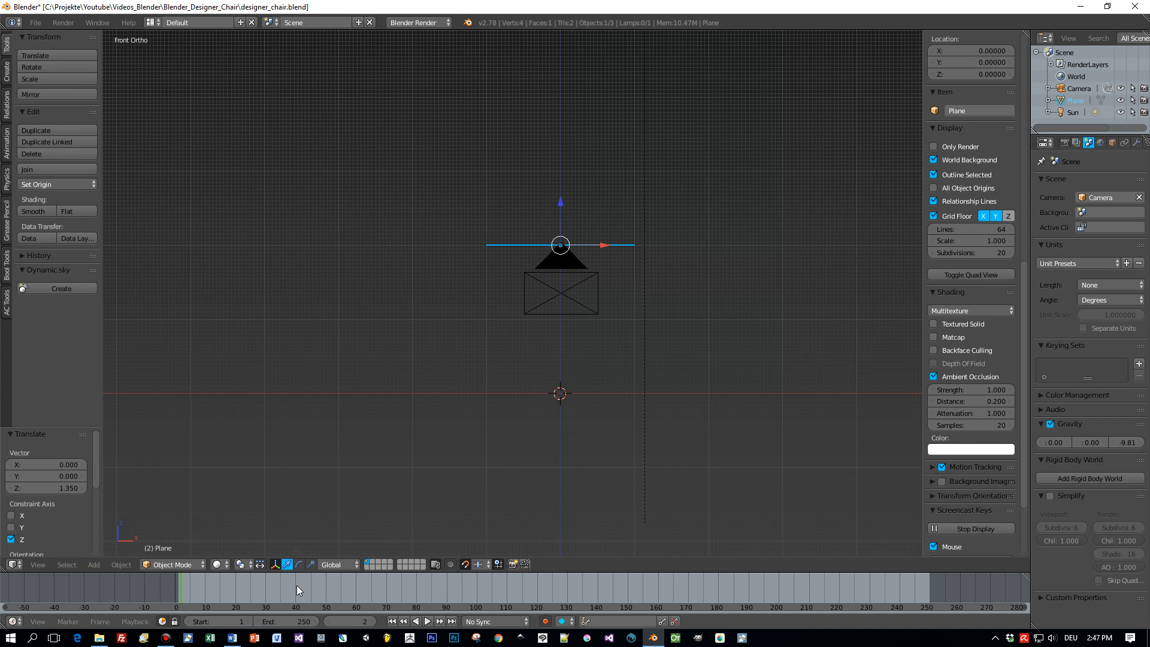
{"action": "scroll", "coordinate": [586, 296], "scroll_direction": "up", "scroll_amount": 2}
{"action": "key", "text": "Tab"}
{"action": "key", "text": "Tab"}
{"action": "left_click", "coordinate": [498, 297]}
{"action": "left_click", "coordinate": [538, 302], "text": "shift"}
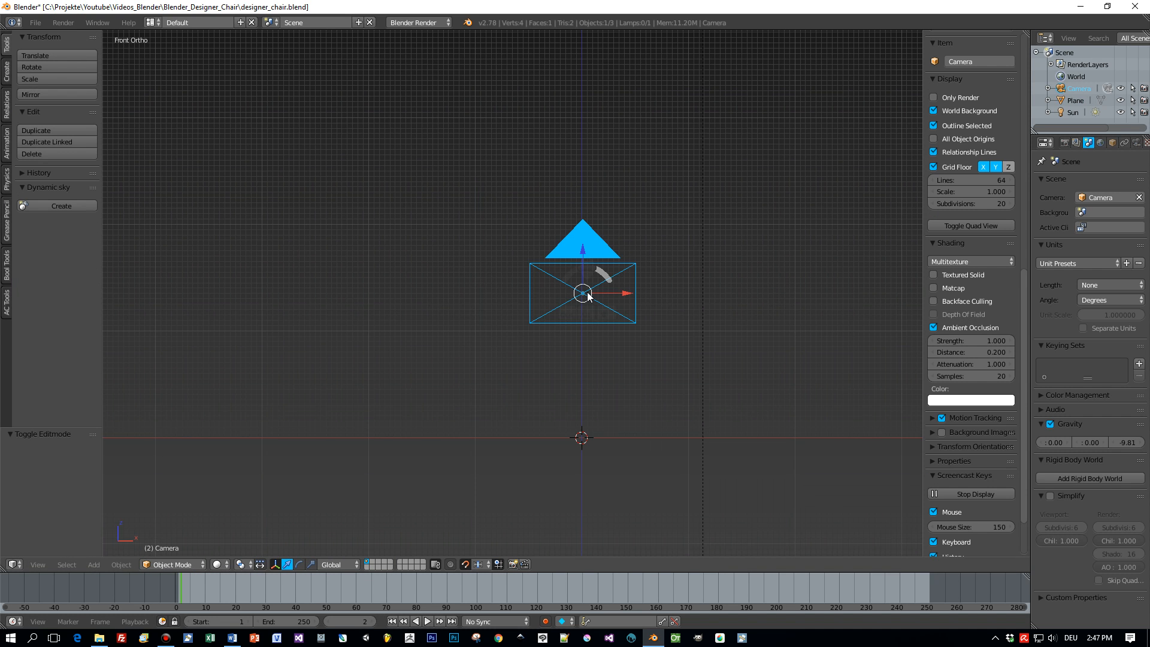
{"action": "key", "text": "h"}
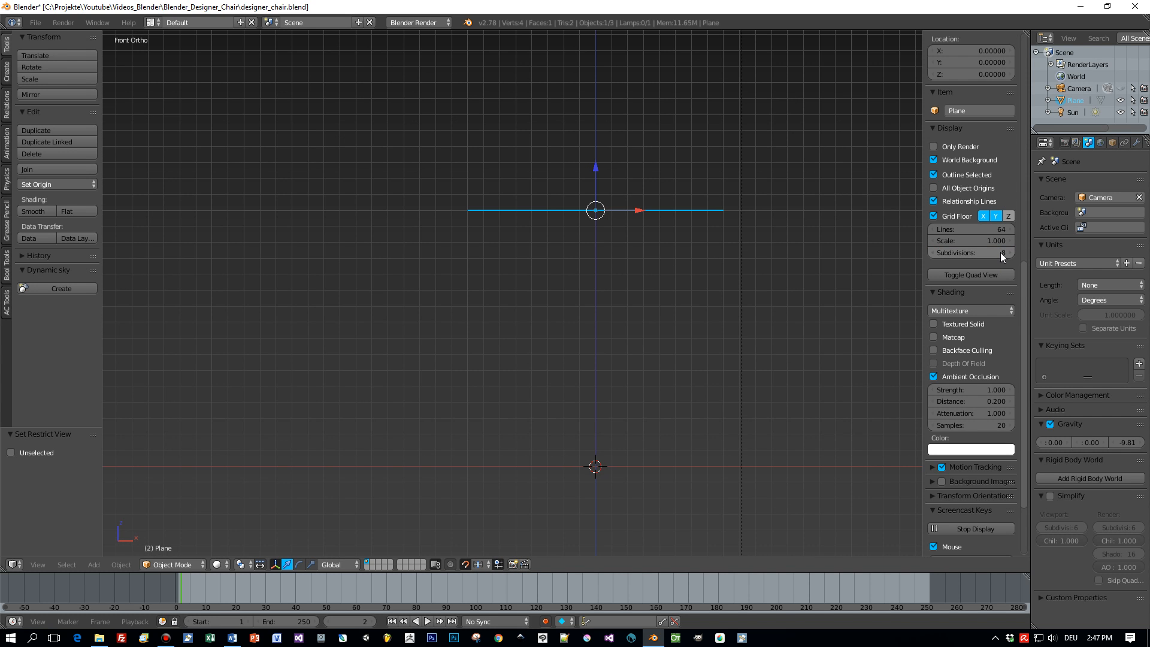
Set the grid floor subdivisions to 8 and open the plane for mesh editing in front view.
{"action": "key", "text": "Return"}
{"action": "key", "text": "Tab"}
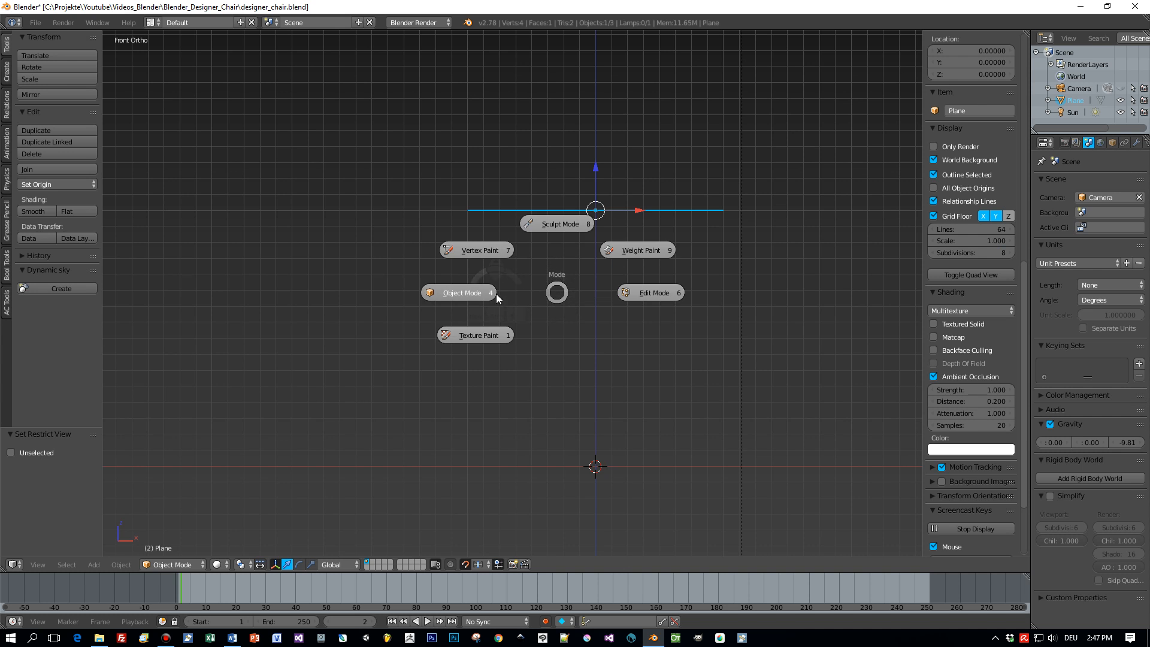
{"action": "left_click", "coordinate": [649, 293]}
{"action": "middle_click_drag", "start_coordinate": [650, 293], "coordinate": [638, 287]}
{"action": "key", "text": "KP_1"}
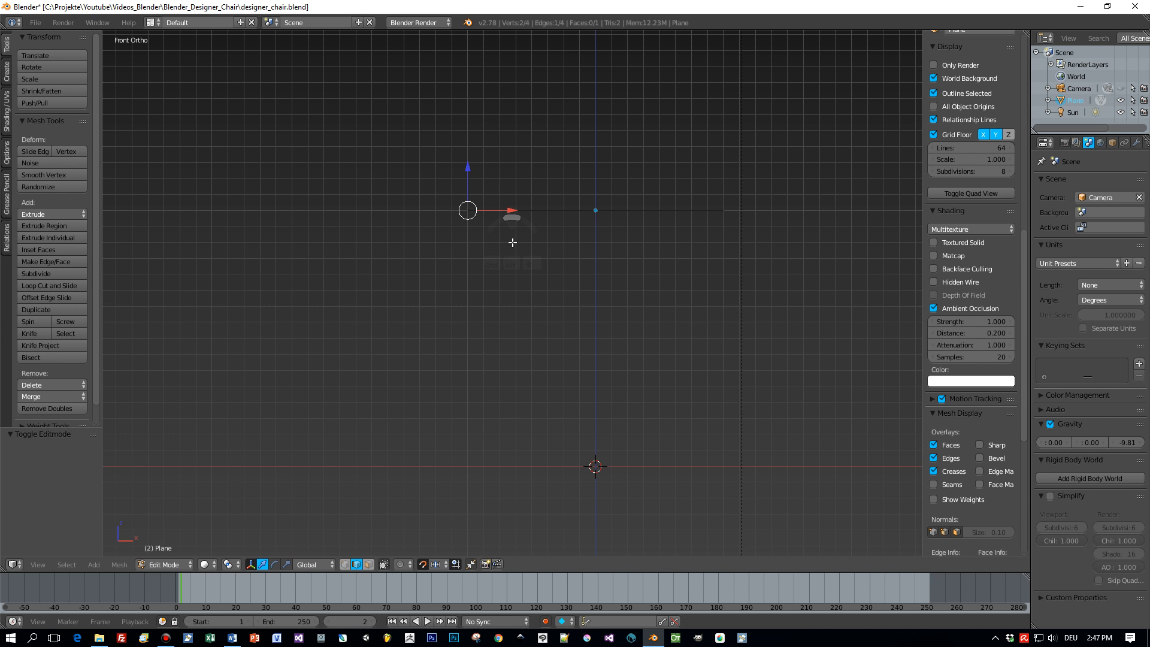
Extrude the plane's front edge three times into a bend: 0.25 outward and down, straight down, and 0.25 back inward and down.
{"action": "key", "text": "e"}
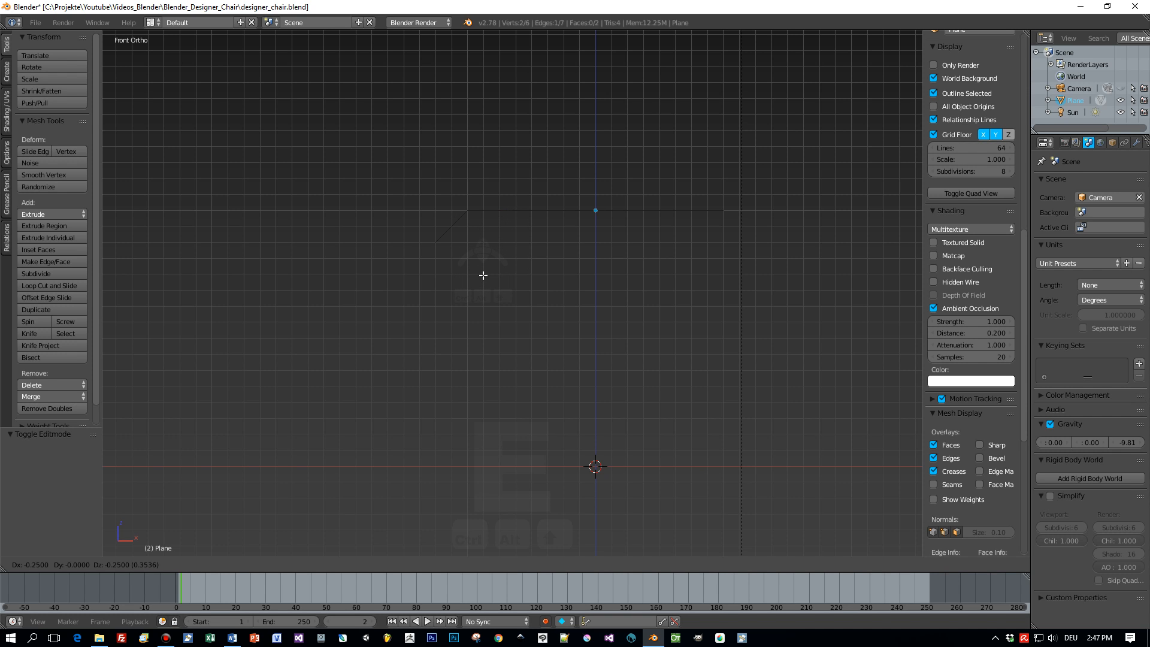
{"action": "left_click", "coordinate": [484, 275]}
{"action": "key", "text": "e"}
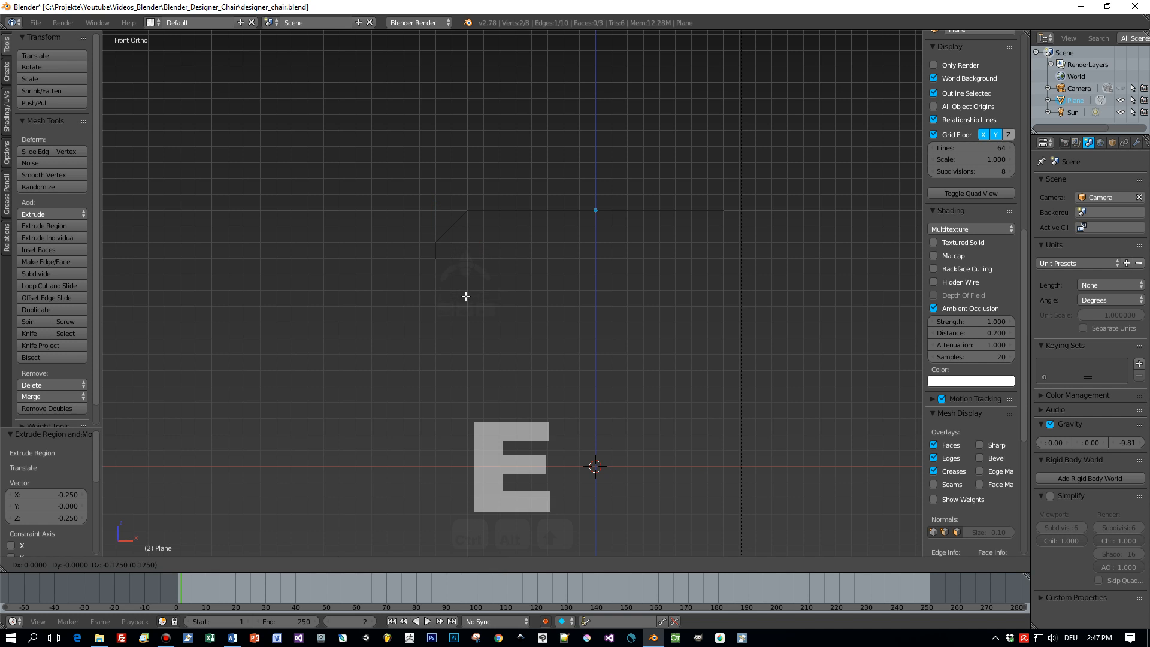
{"action": "left_click", "coordinate": [465, 305]}
{"action": "key", "text": "e"}
{"action": "left_click", "coordinate": [493, 339]}
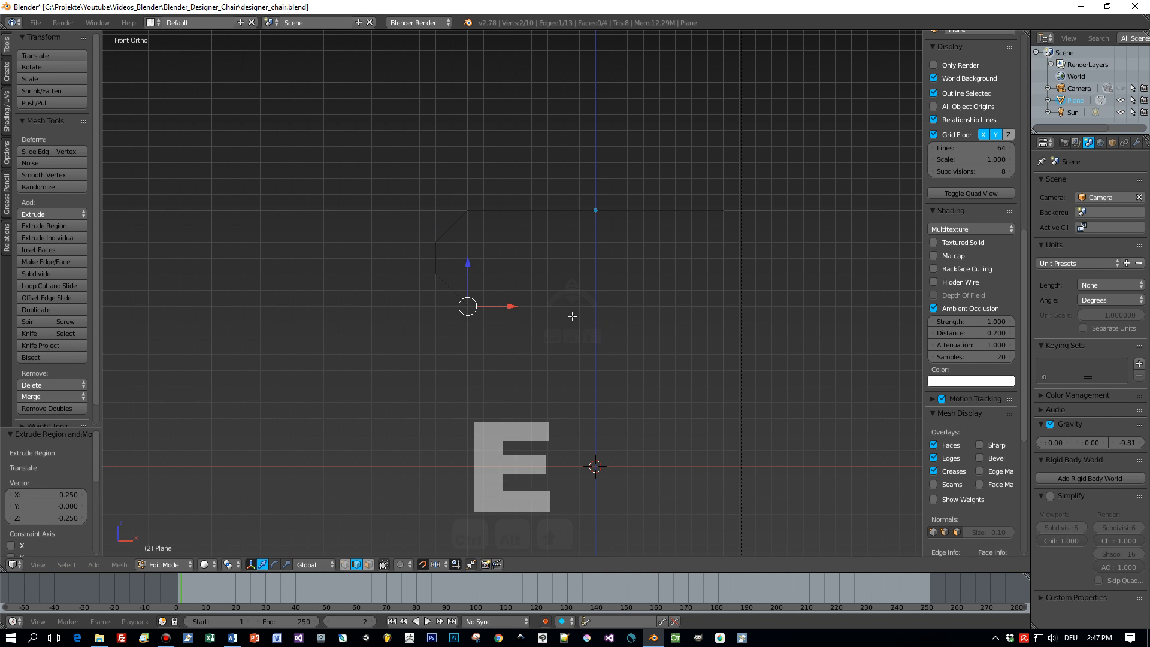
Extrude the bend's lower edge 1.625 along X, by 0.25 in X and -0.25 in Z, and by 0.25 in X and -1 in Z.
{"action": "key", "text": "e"}
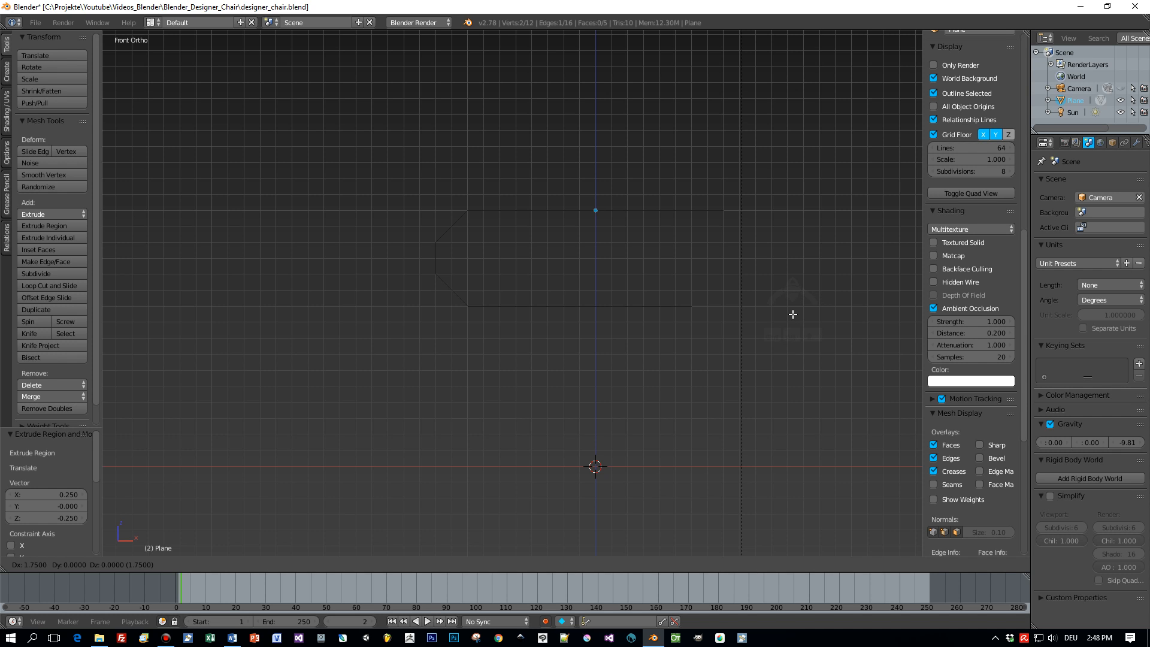
{"action": "left_click", "coordinate": [780, 317]}
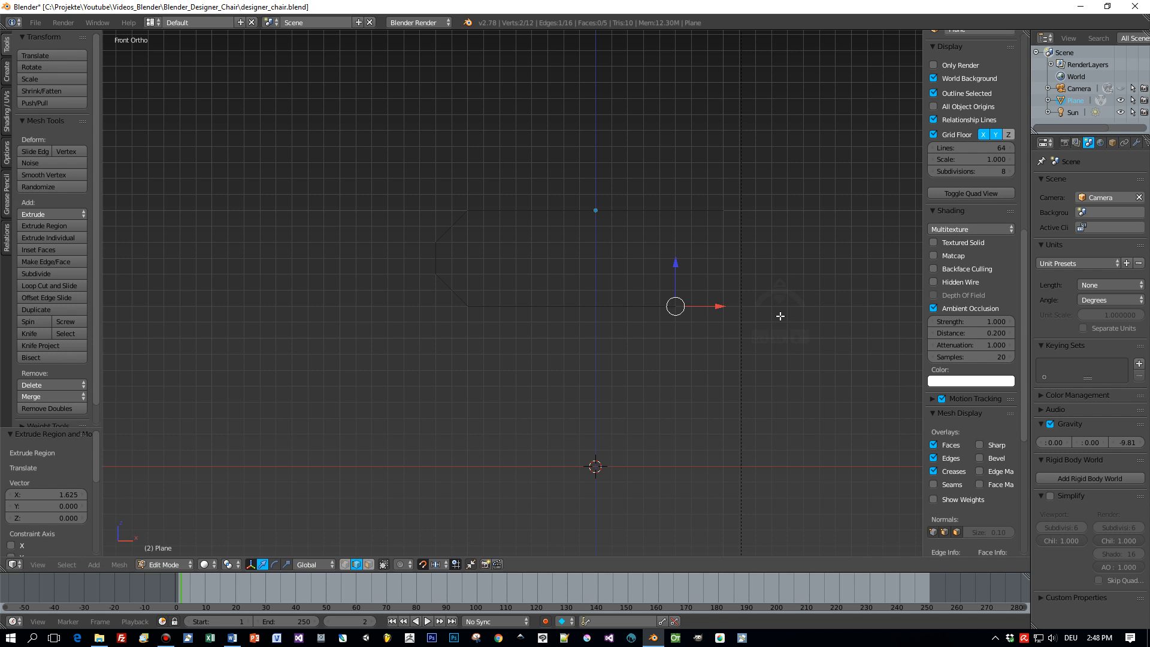
{"action": "key", "text": "e"}
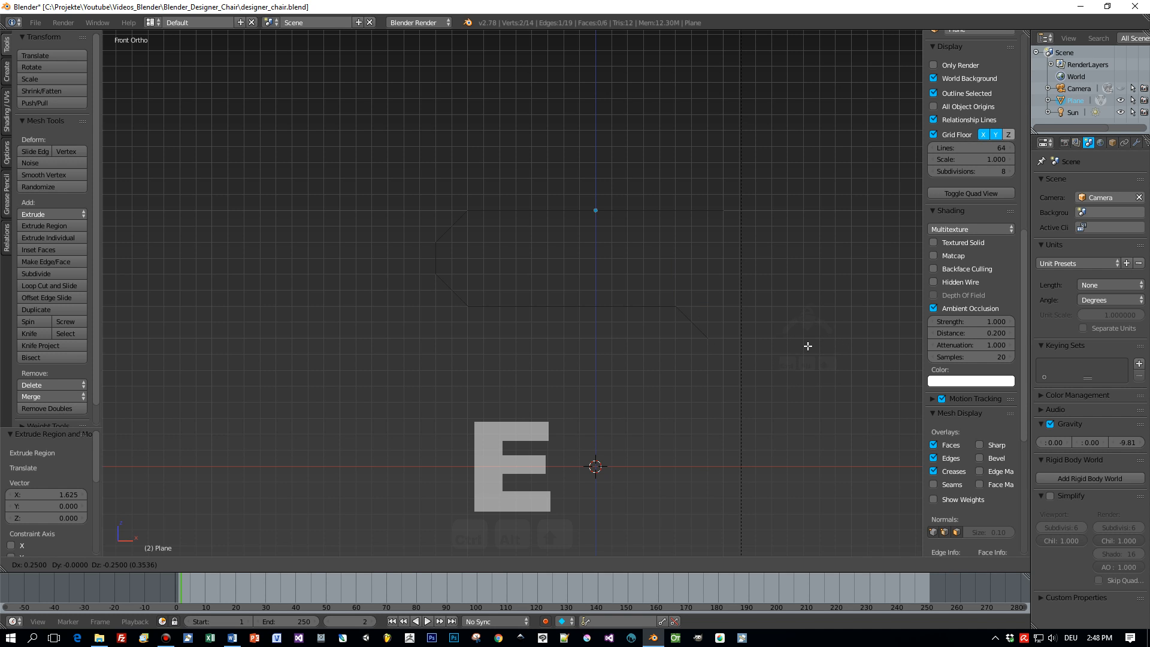
{"action": "left_click", "coordinate": [807, 345]}
{"action": "key", "text": "e"}
{"action": "left_click", "coordinate": [836, 480]}
{"action": "middle_click_drag", "start_coordinate": [778, 323], "coordinate": [811, 349]}
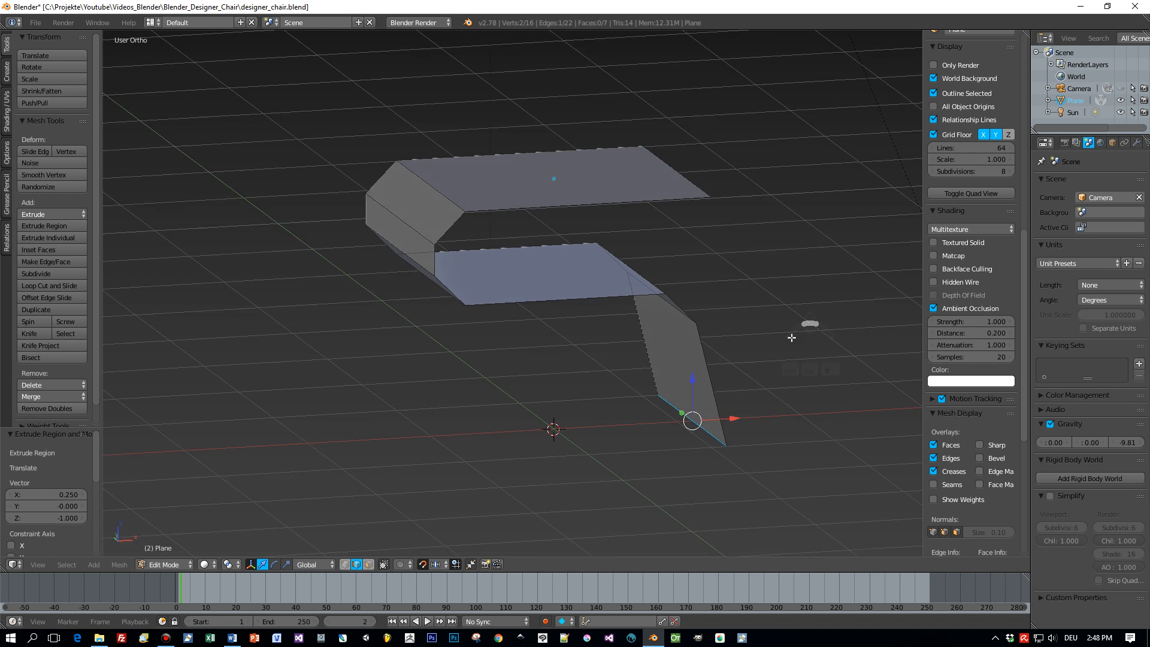
Move the rear edge of the seat by -0.25 along X.
{"action": "key", "text": "KP_1"}
{"action": "middle_click_drag", "start_coordinate": [785, 285], "coordinate": [748, 262]}
{"action": "right_click", "coordinate": [736, 205]}
{"action": "key", "text": "KP_1"}
{"action": "left_click_drag", "start_coordinate": [767, 210], "coordinate": [738, 210]}
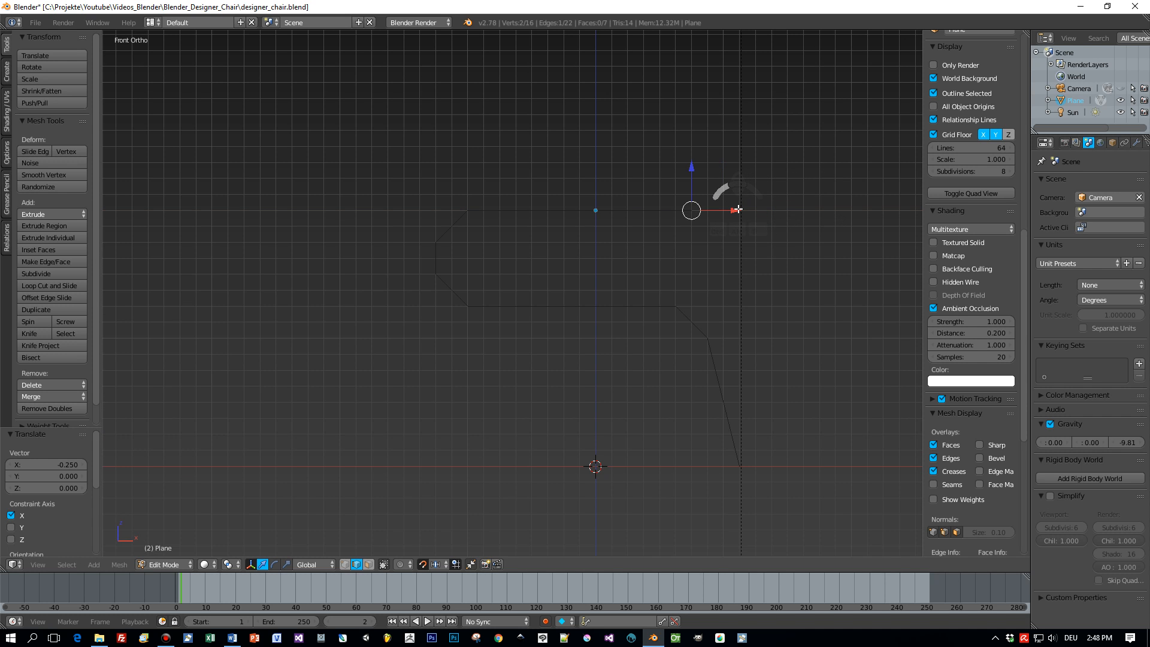
Extrude the seat's rear edge by 0.5 in X and 1.25 in Z to form the backrest.
{"action": "key", "text": "e"}
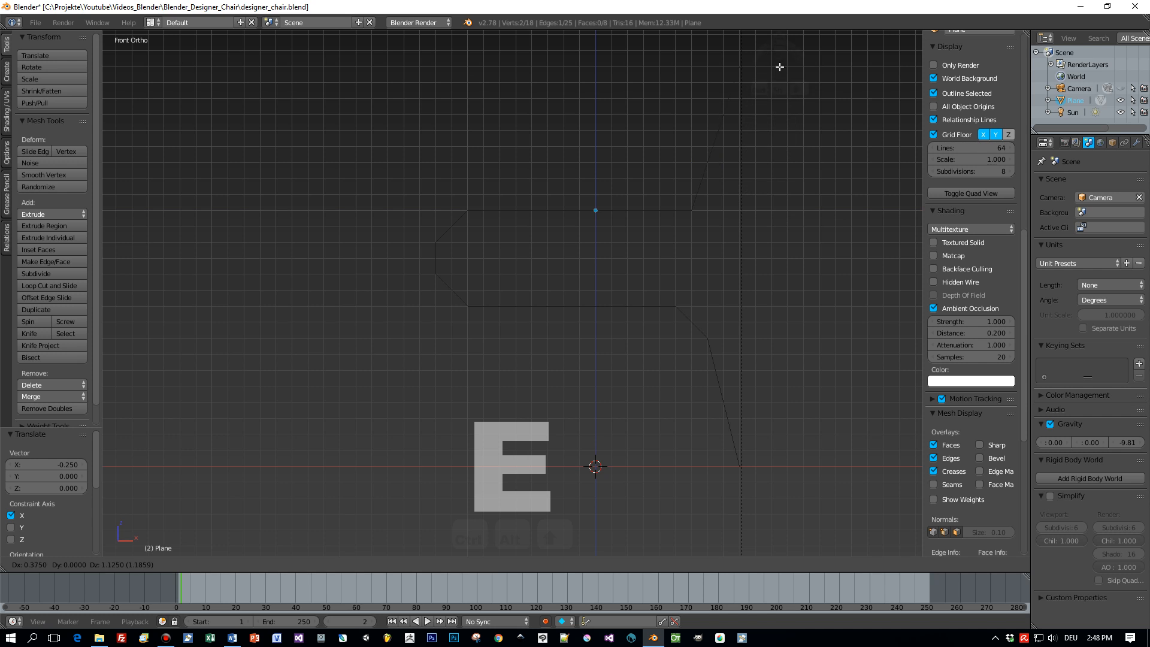
{"action": "left_click", "coordinate": [796, 85]}
{"action": "middle_click_drag", "start_coordinate": [795, 84], "coordinate": [824, 182]}
{"action": "scroll", "coordinate": [824, 182], "scroll_direction": "down", "scroll_amount": 2}
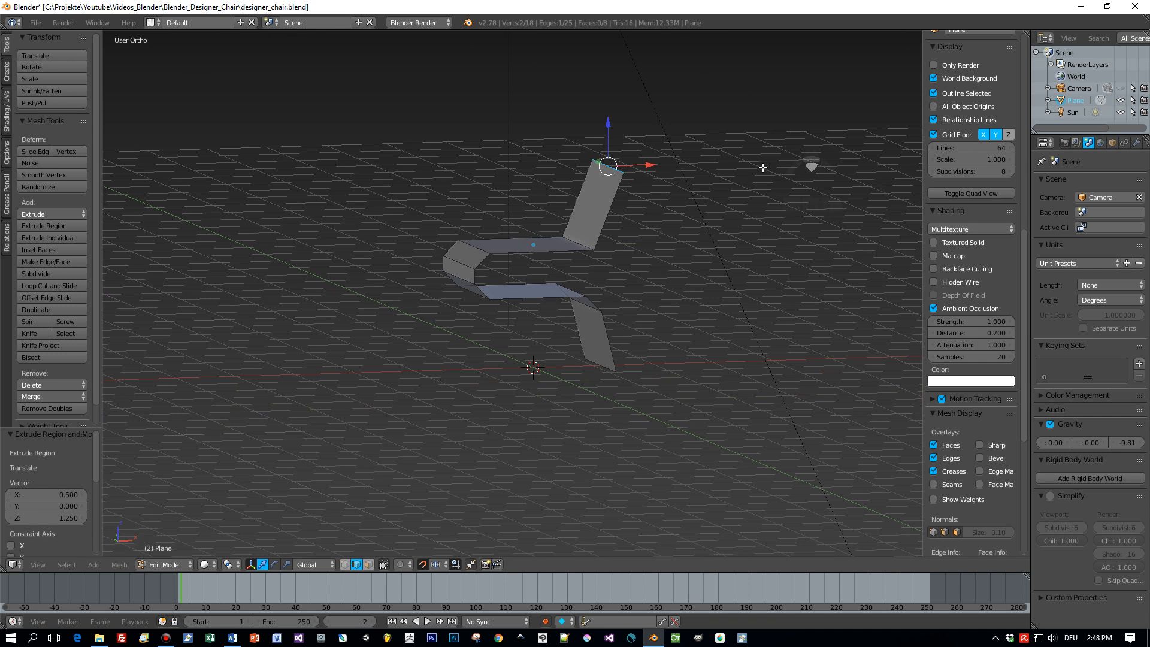
Raise the backrest's top edge 0.75 along Z, and lower it again by 0.25.
{"action": "left_click_drag", "start_coordinate": [609, 124], "coordinate": [608, 78]}
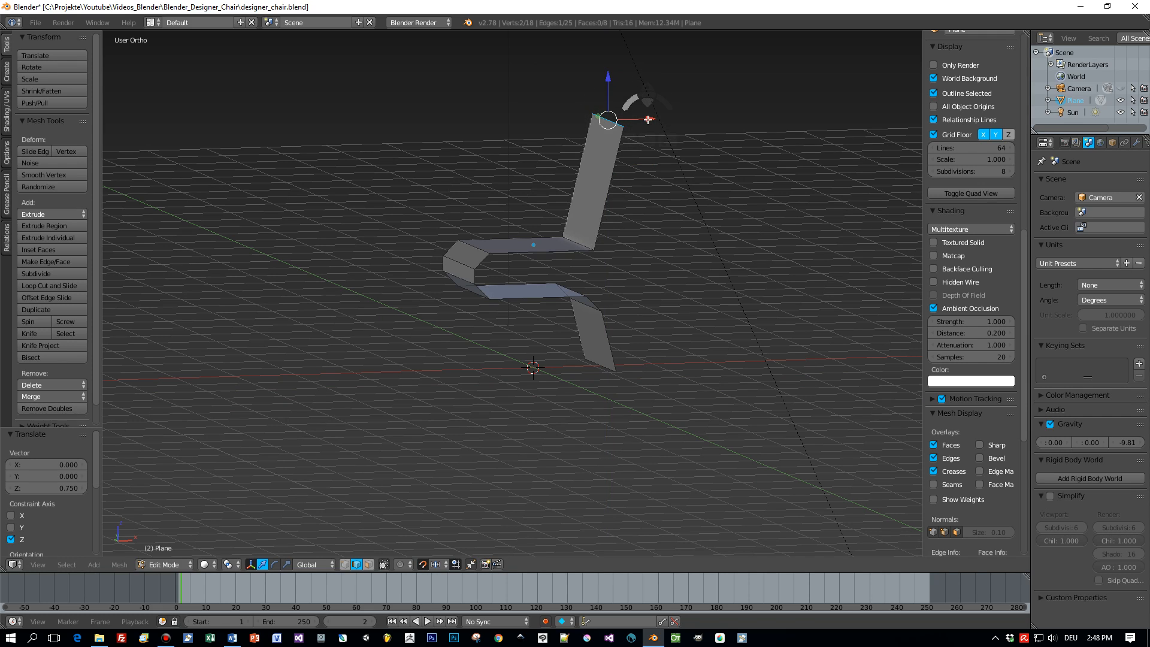
{"action": "key", "text": "KP_1"}
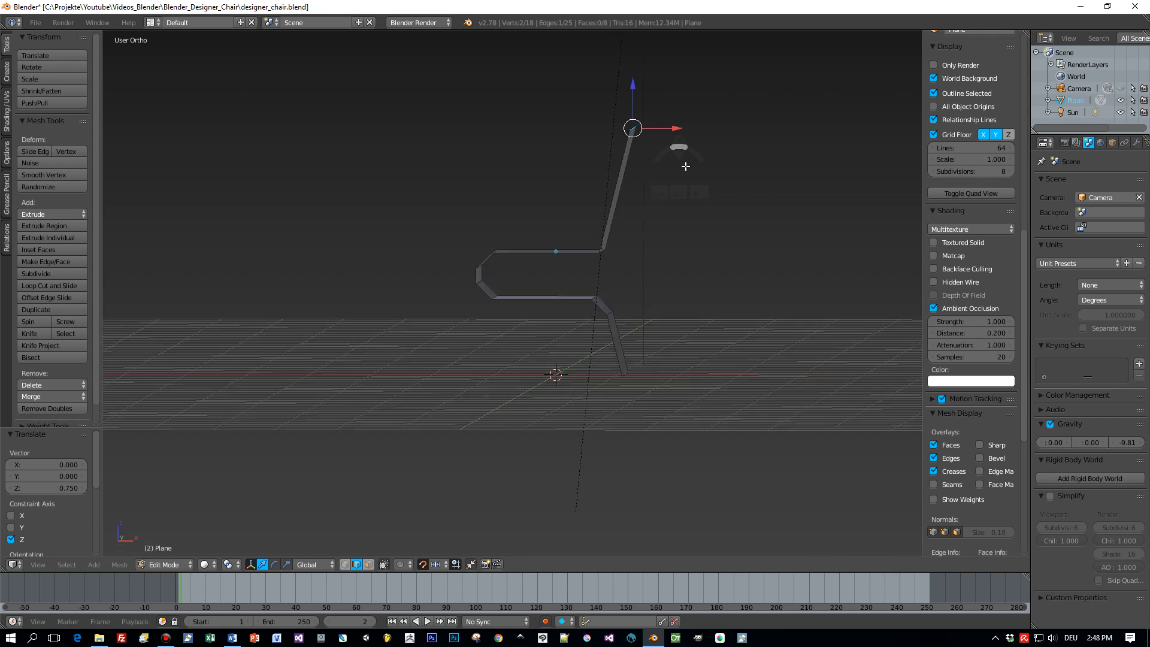
{"action": "scroll", "coordinate": [689, 164], "scroll_direction": "up", "scroll_amount": 1}
{"action": "left_click_drag", "start_coordinate": [651, 59], "coordinate": [662, 82]}
{"action": "mouse_move", "coordinate": [728, 158]}
{"action": "middle_mouse_down"}
{"action": "mouse_move", "coordinate": [747, 169]}
{"action": "mouse_move", "coordinate": [735, 160]}
{"action": "middle_mouse_up"}
{"action": "key", "text": "KP_1"}
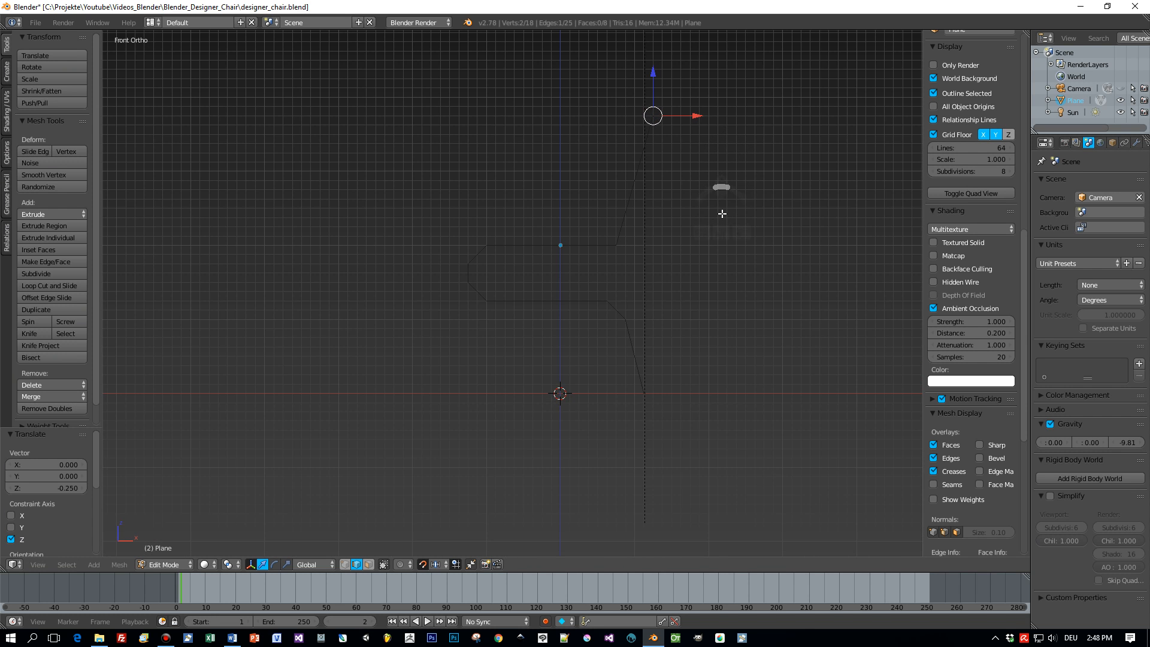
{"action": "middle_click_drag", "start_coordinate": [709, 222], "coordinate": [755, 238]}
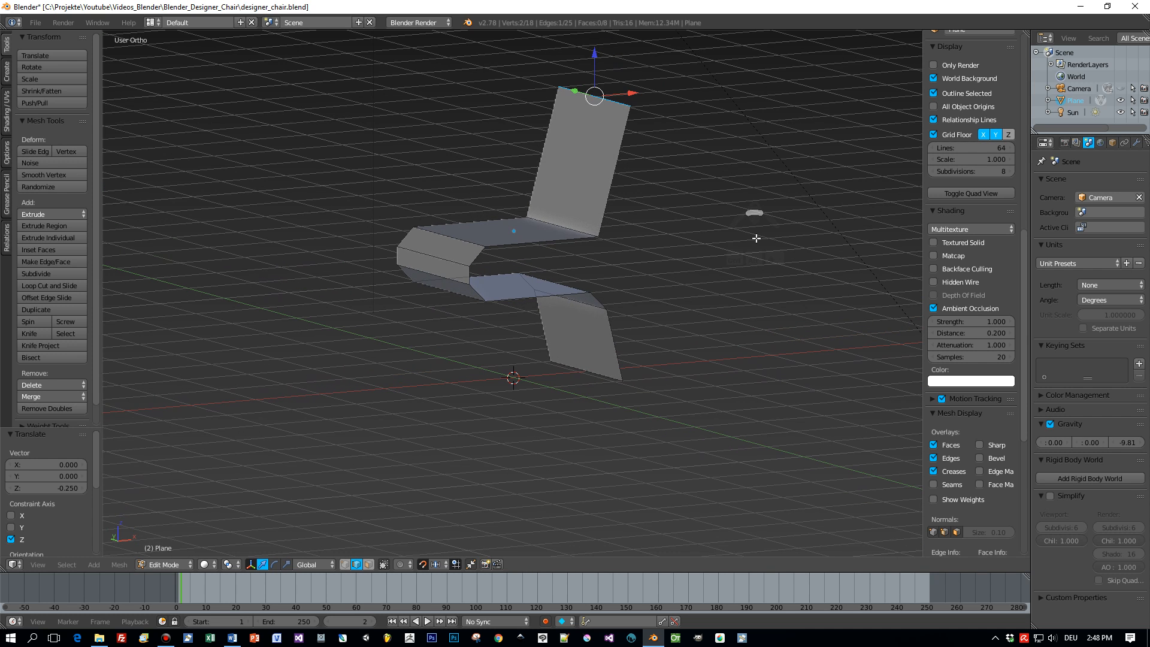
Return to Object Mode and add a Solidify modifier to the chair shape.
{"action": "key", "text": "Tab"}
{"action": "left_click", "coordinate": [634, 250]}
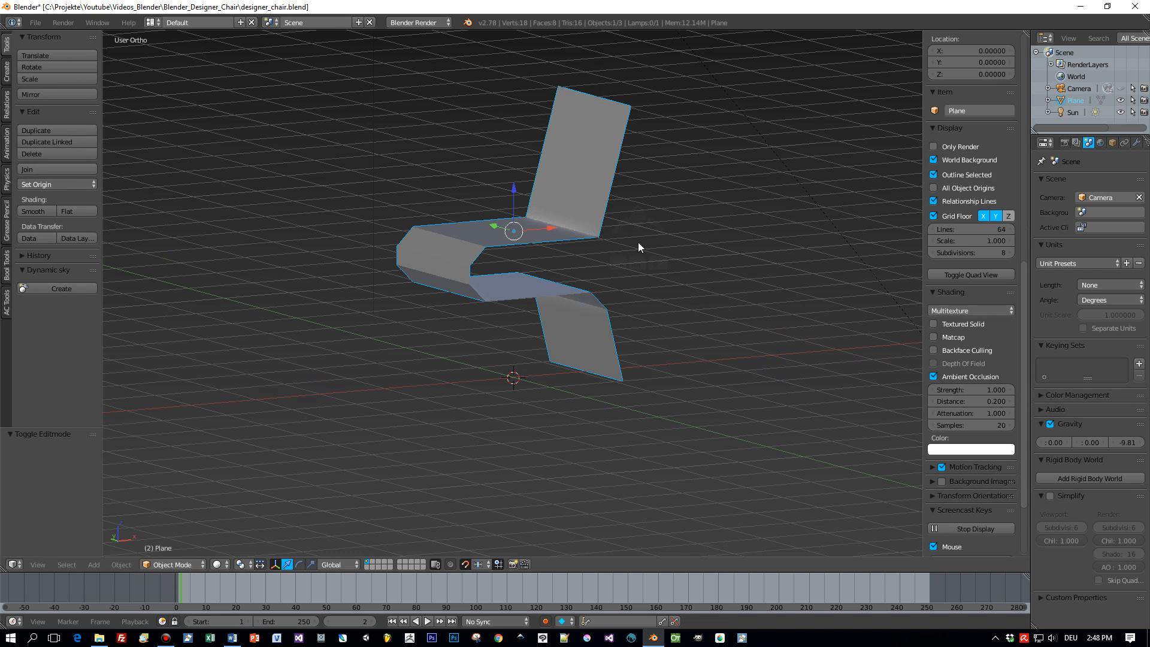
{"action": "left_click", "coordinate": [1124, 144]}
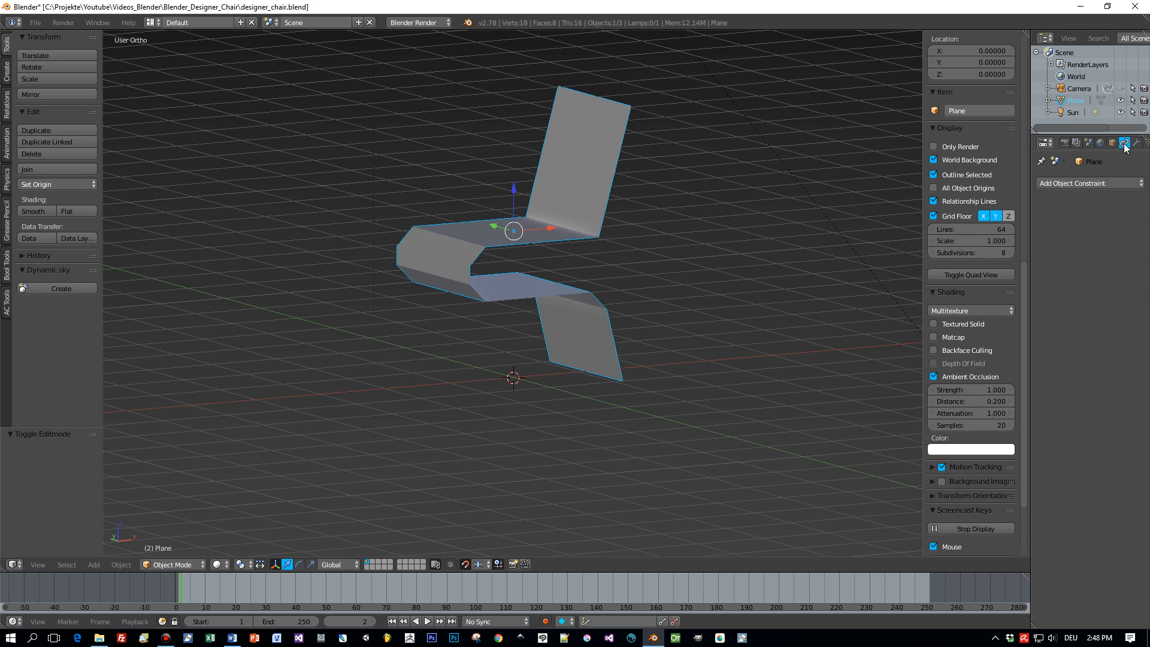
{"action": "left_click", "coordinate": [1137, 144]}
{"action": "left_click", "coordinate": [1072, 184]}
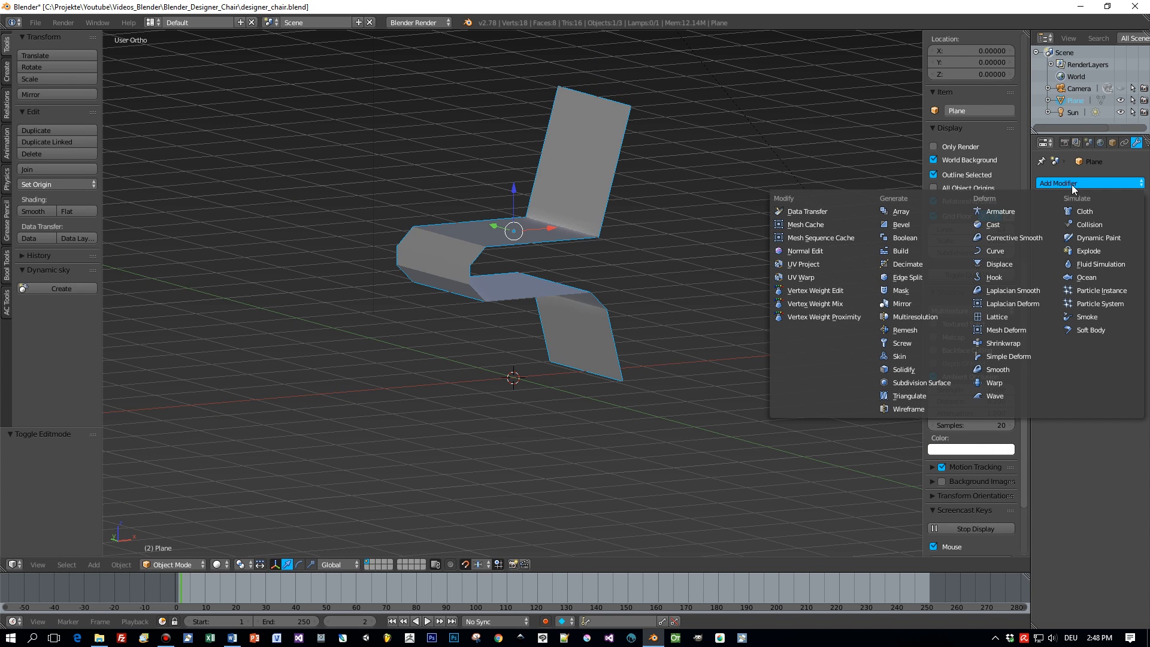
{"action": "left_click", "coordinate": [919, 369]}
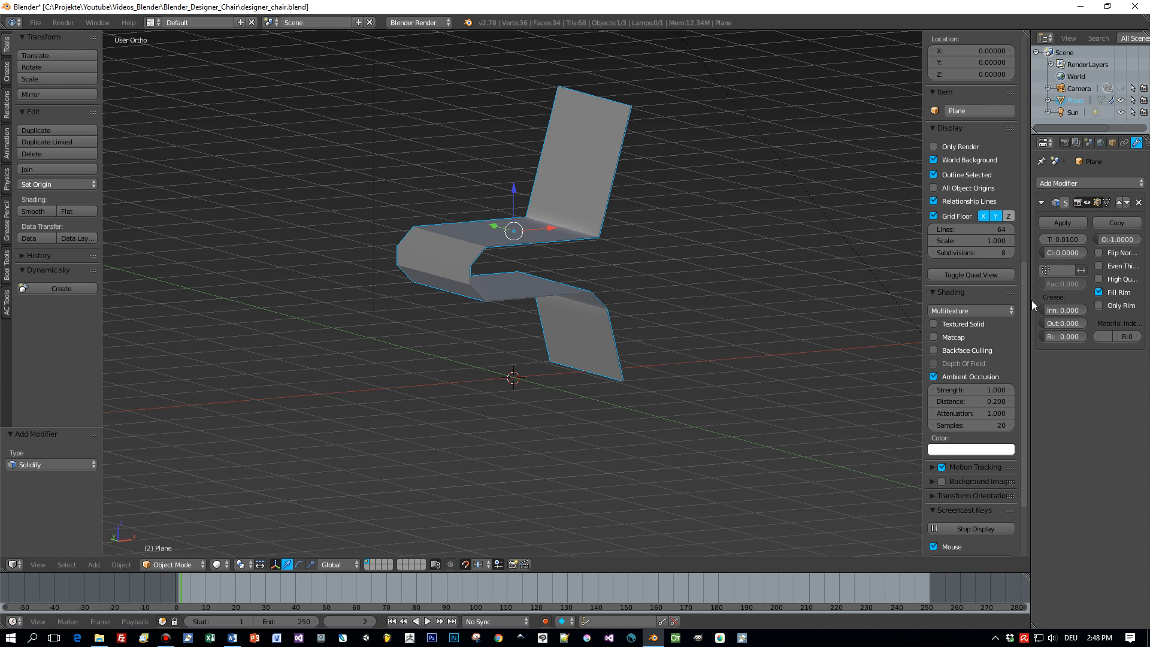
Turn on Even Thickness for the Solidify modifier and set its thickness to 0.2.
{"action": "left_click_drag", "start_coordinate": [1028, 301], "coordinate": [931, 310]}
{"action": "left_click", "coordinate": [1052, 265]}
{"action": "left_click_drag", "start_coordinate": [968, 240], "coordinate": [1046, 240]}
{"action": "key", "text": "KP_1"}
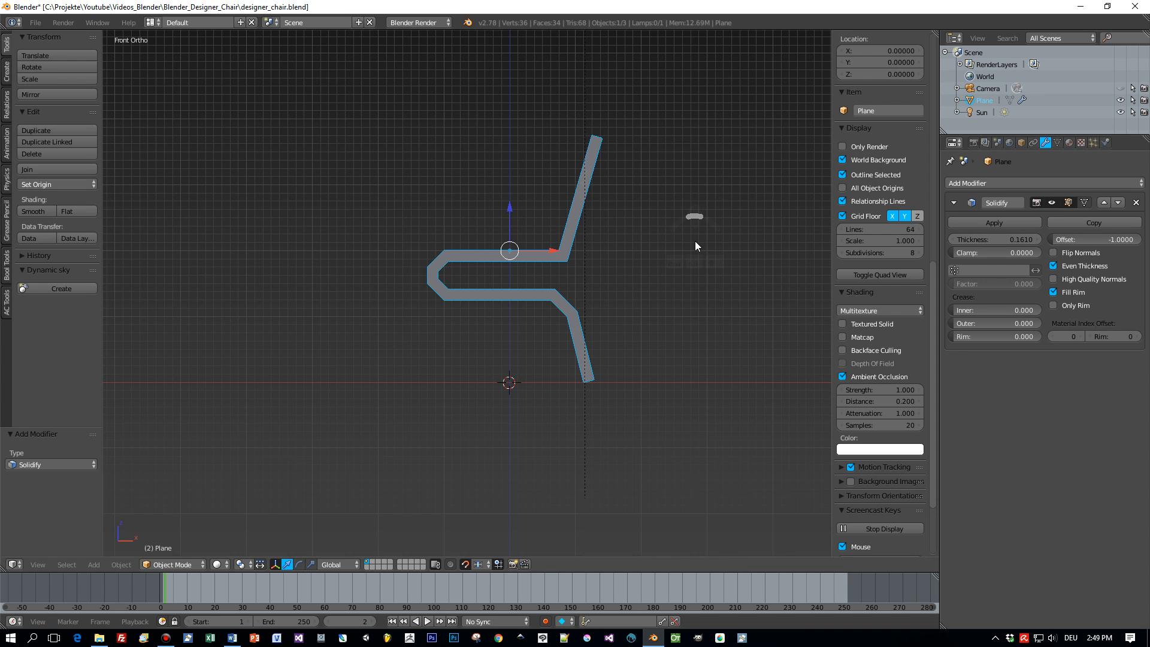
{"action": "scroll", "coordinate": [695, 246], "scroll_direction": "up", "scroll_amount": 2}
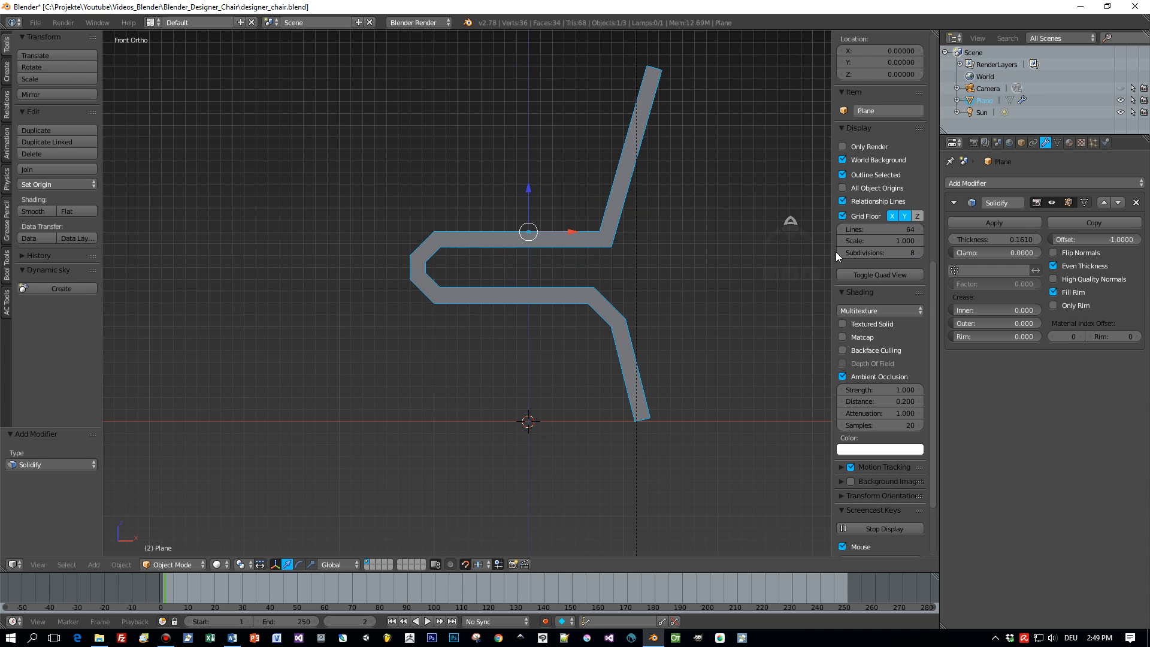
{"action": "left_click_drag", "start_coordinate": [981, 238], "coordinate": [1016, 241]}
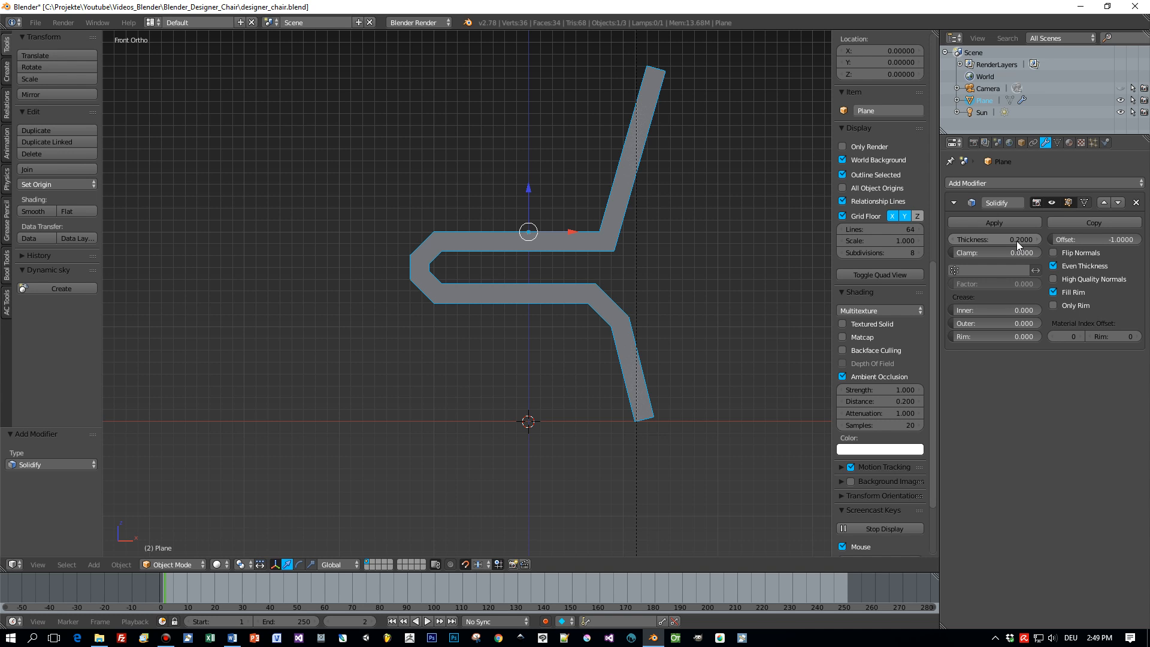
Apply the Solidify modifier and open the thickened chair mesh for editing in front view.
{"action": "left_click", "coordinate": [983, 222]}
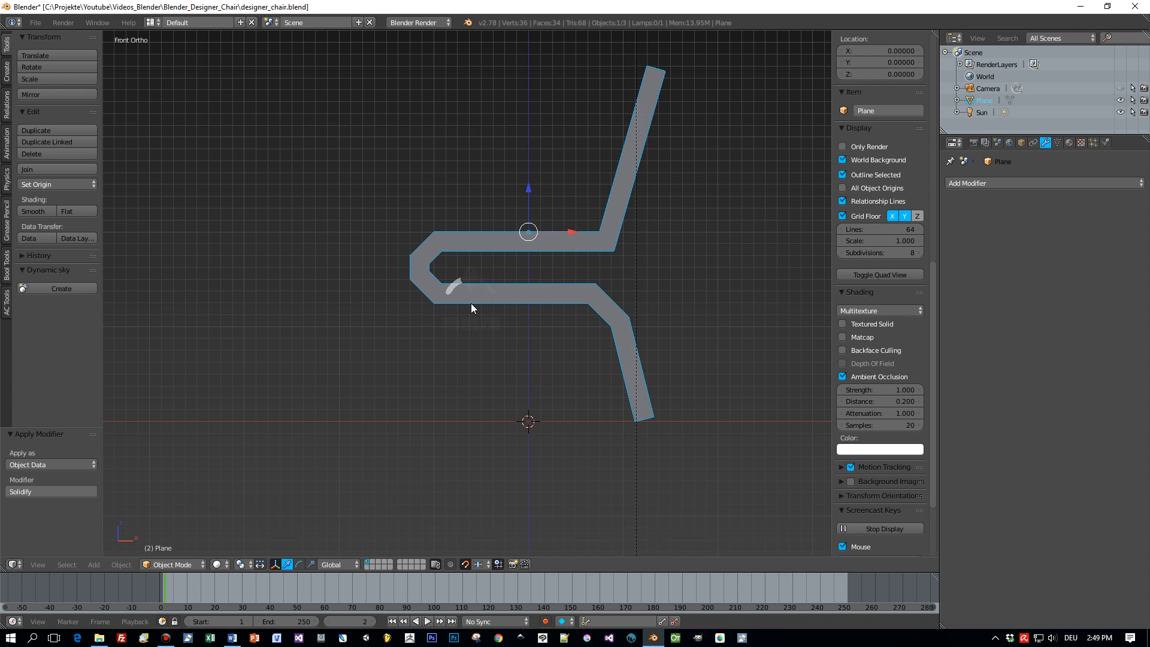
{"action": "key", "text": "Tab"}
{"action": "left_click", "coordinate": [545, 303]}
{"action": "mouse_move", "coordinate": [544, 303]}
{"action": "middle_mouse_down"}
{"action": "mouse_move", "coordinate": [545, 315]}
{"action": "mouse_move", "coordinate": [549, 306]}
{"action": "middle_mouse_up"}
{"action": "key", "text": "KP_1"}
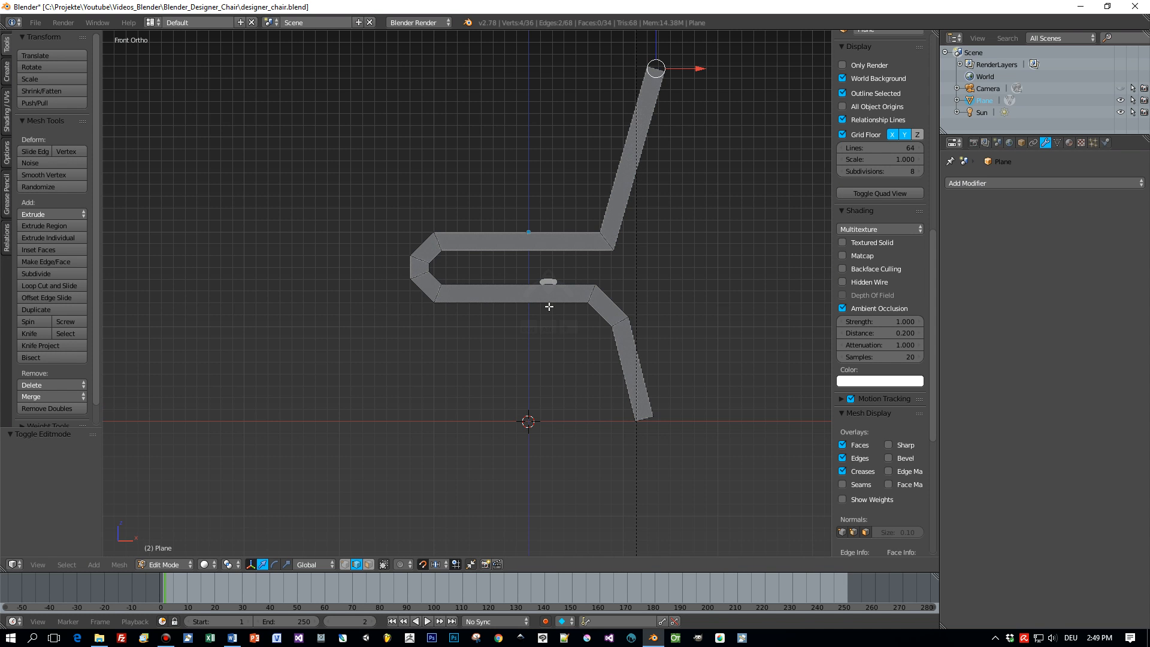
Add two loop cuts across the lower horizontal section and slide them about 0.4 toward the front bend.
{"action": "key", "text": "ctrl+r"}
{"action": "scroll", "coordinate": [490, 297], "scroll_direction": "up", "scroll_amount": 1}
{"action": "left_click", "coordinate": [490, 297]}
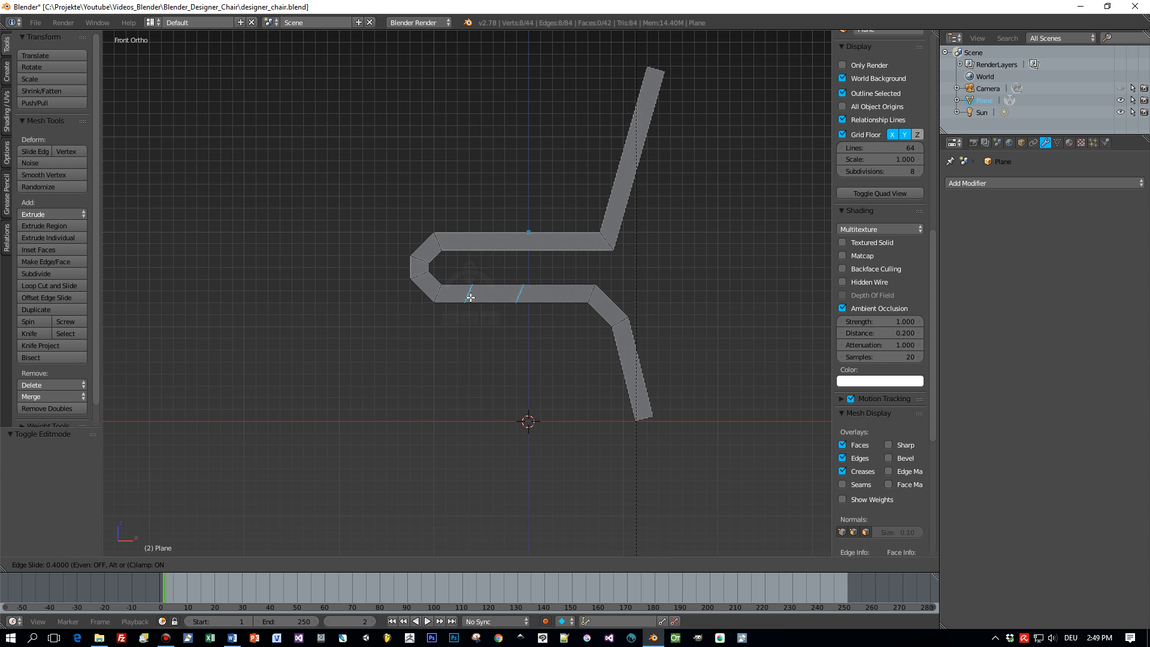
{"action": "left_click", "coordinate": [470, 297]}
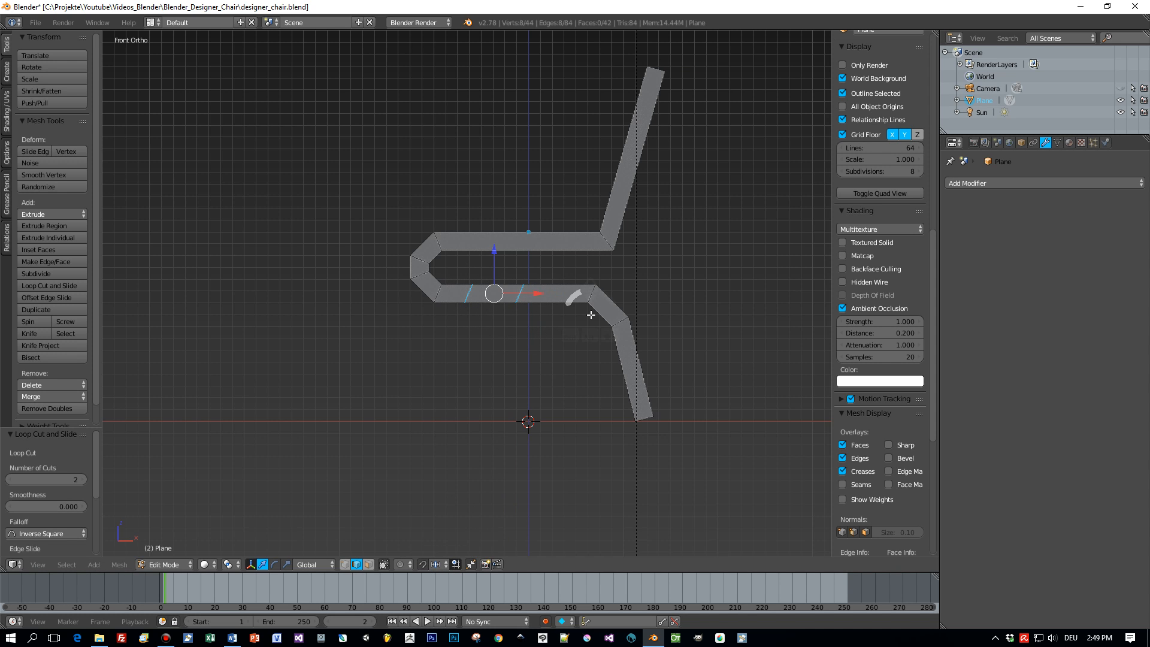
Scale the two new edge loops by about 0.449 along X to bring them closer together.
{"action": "key", "text": "s"}
{"action": "key", "text": "x"}
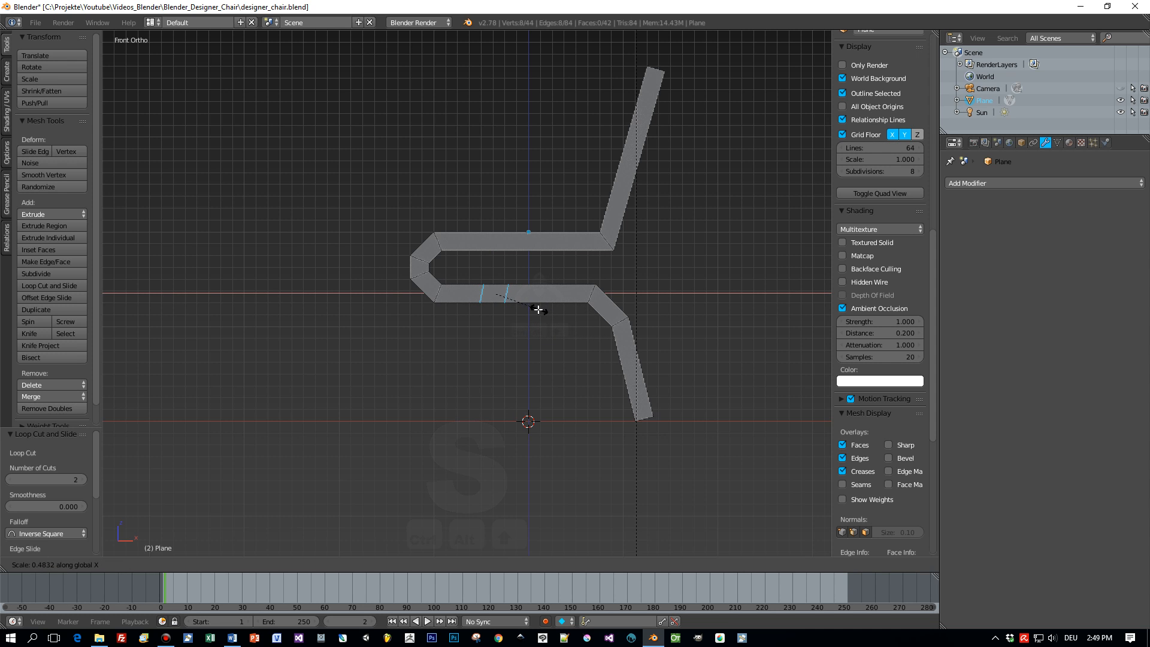
{"action": "left_click", "coordinate": [536, 310]}
Extrude the underside face between the two new edge loops straight down by about 0.665 to start a front leg.
{"action": "middle_click_drag", "start_coordinate": [539, 303], "coordinate": [544, 275]}
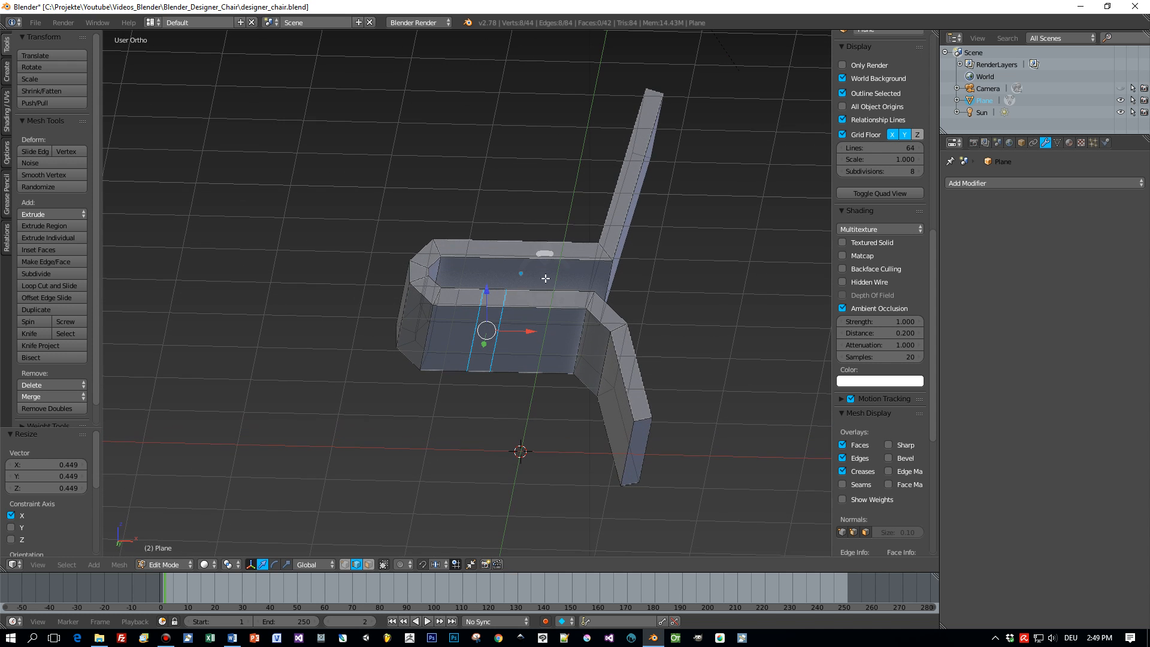
{"action": "left_click", "coordinate": [369, 564]}
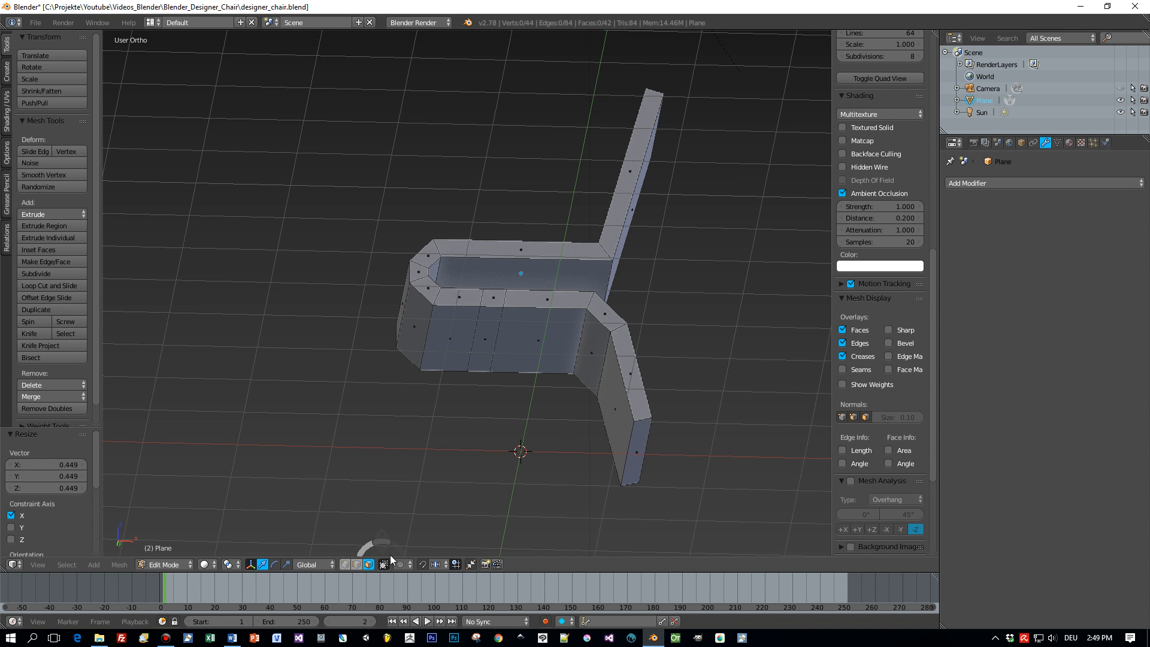
{"action": "right_click", "coordinate": [491, 315]}
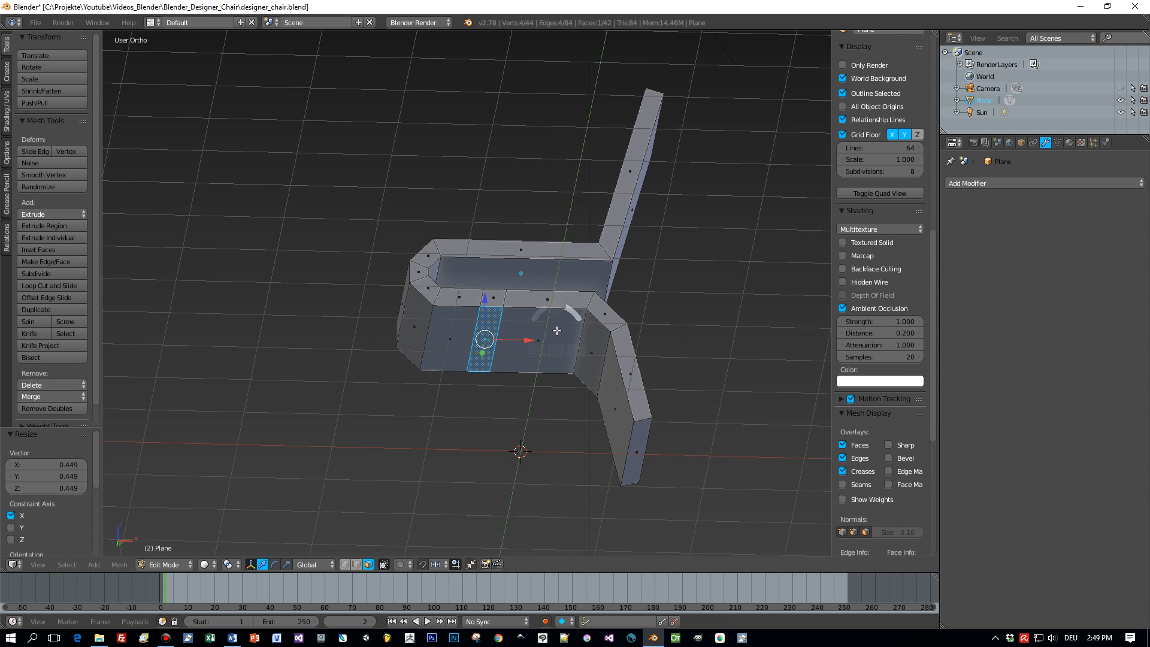
{"action": "middle_click_drag", "start_coordinate": [557, 333], "coordinate": [547, 385]}
{"action": "key", "text": "KP_1"}
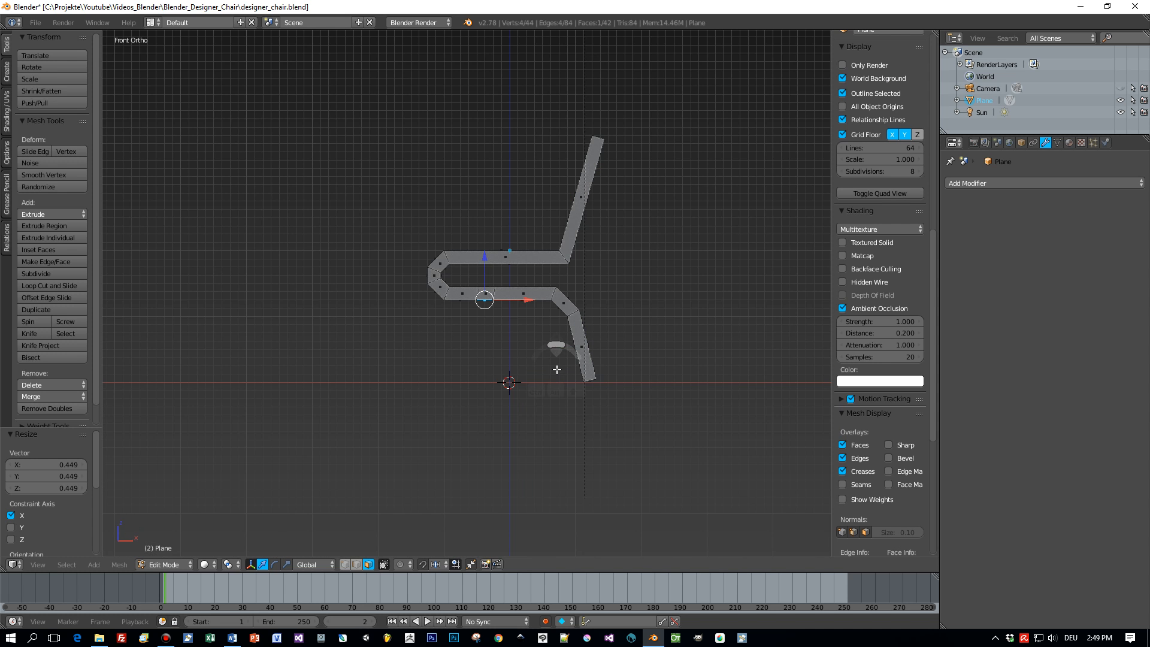
{"action": "key", "text": "e"}
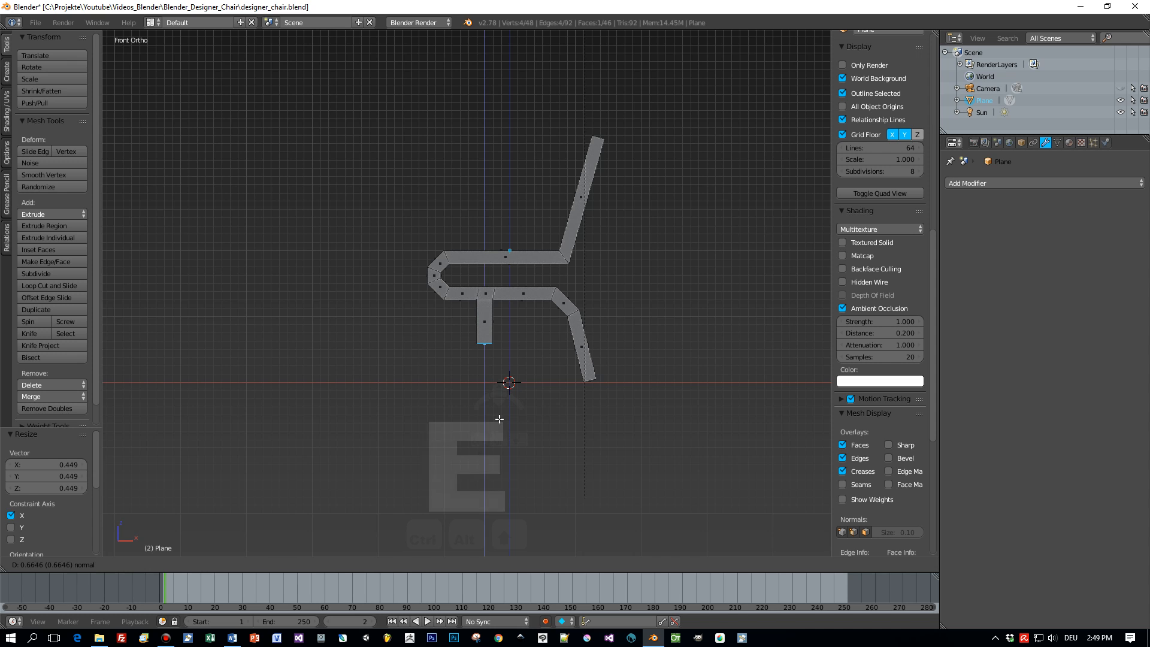
{"action": "left_click", "coordinate": [500, 419]}
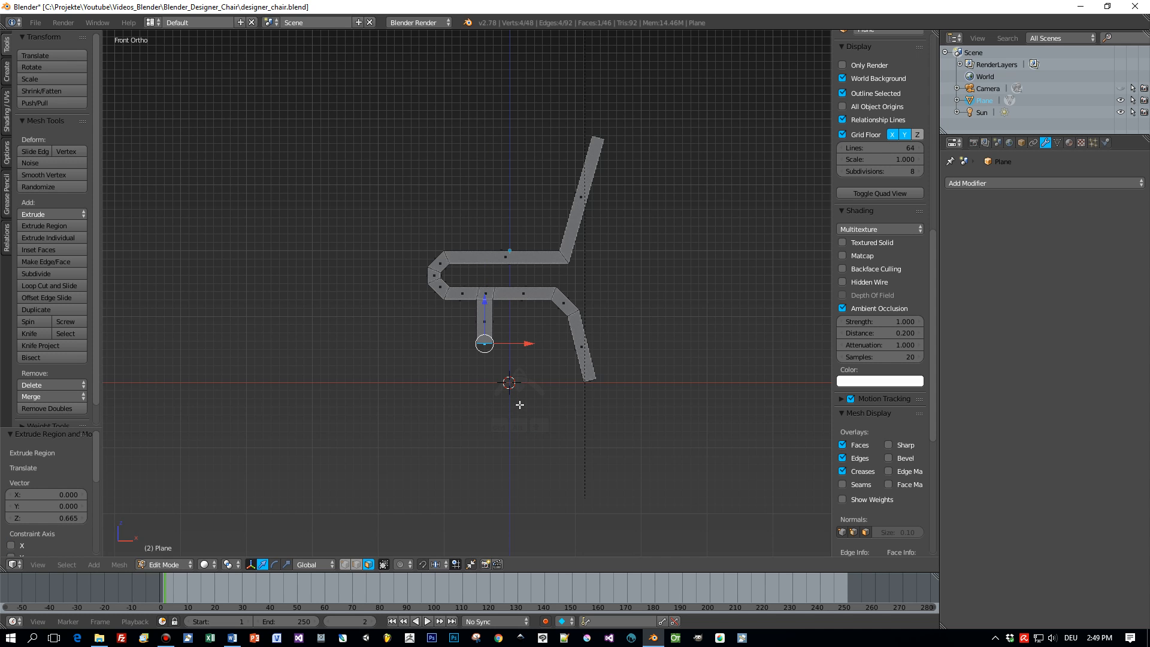
Move the front leg's end face about -0.555 in X and -0.583 in Z, then lower it 0.002 onto the ground line.
{"action": "key", "text": "g"}
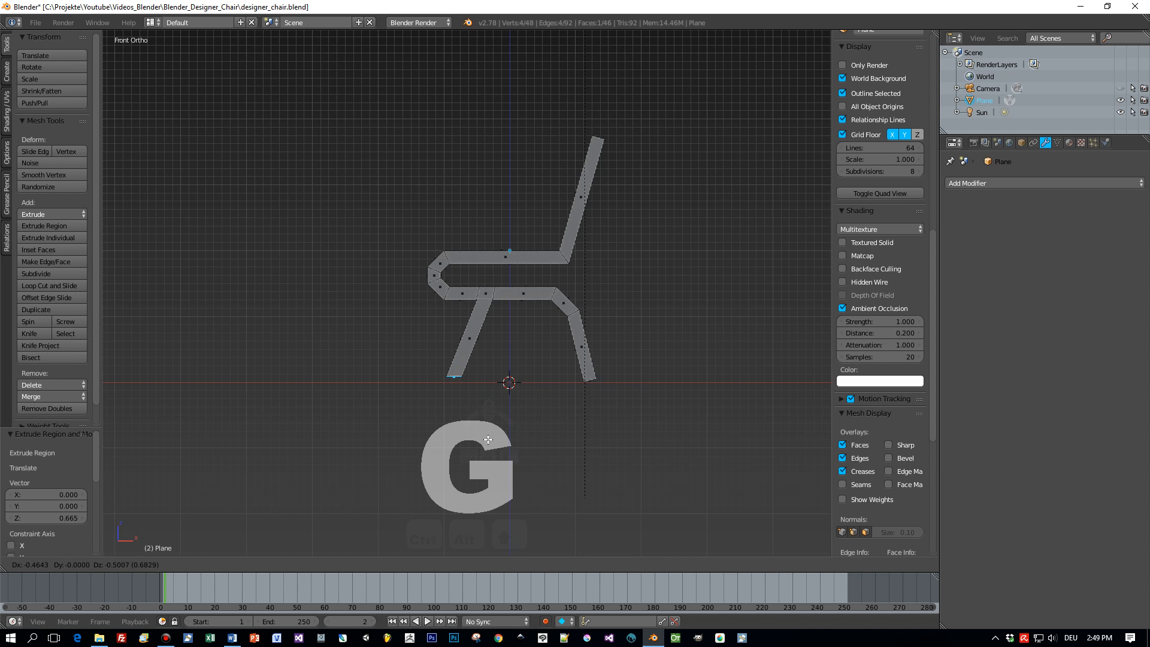
{"action": "left_click", "coordinate": [484, 441]}
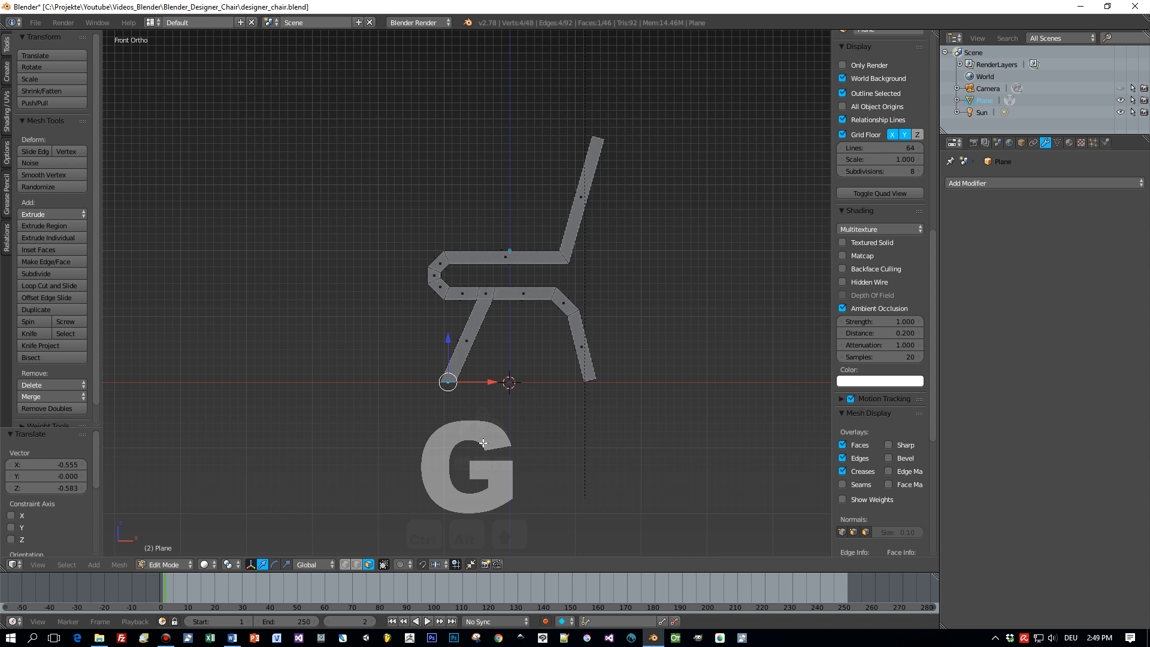
{"action": "middle_click_drag", "start_coordinate": [525, 405], "coordinate": [600, 318], "text": "shift"}
{"action": "scroll", "coordinate": [600, 318], "scroll_direction": "up", "scroll_amount": 7}
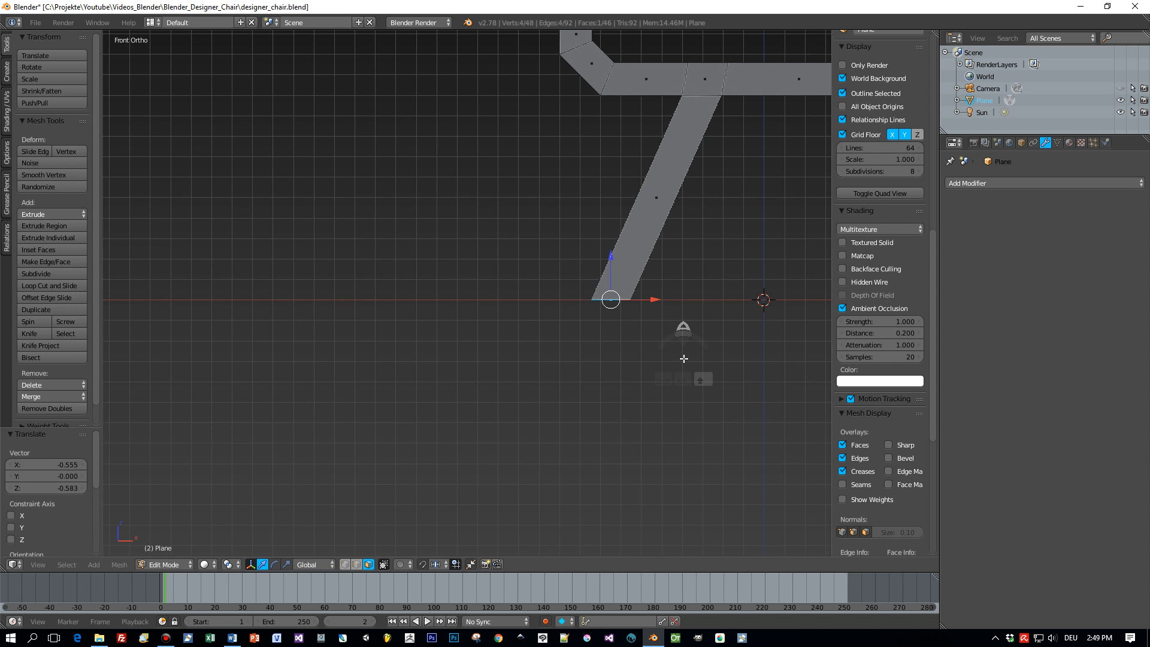
{"action": "middle_click_drag", "start_coordinate": [768, 382], "coordinate": [594, 389], "text": "shift"}
{"action": "key", "text": "KP_1"}
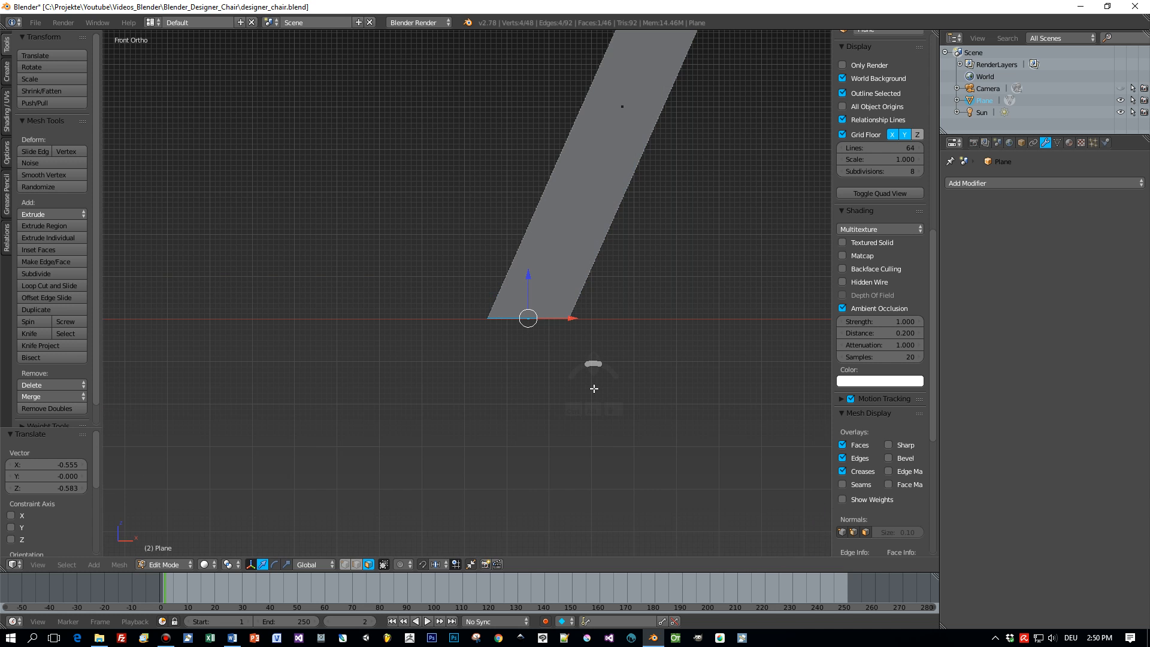
{"action": "scroll", "coordinate": [593, 388], "scroll_direction": "up", "scroll_amount": 5}
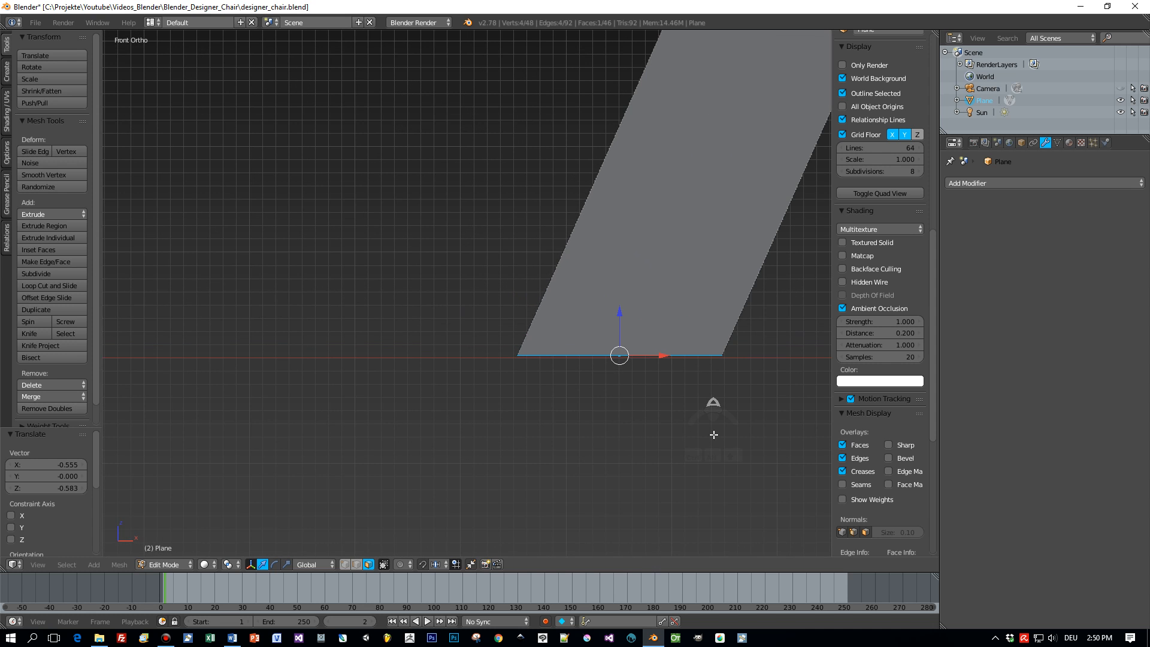
{"action": "key", "text": "g"}
{"action": "key", "text": "z"}
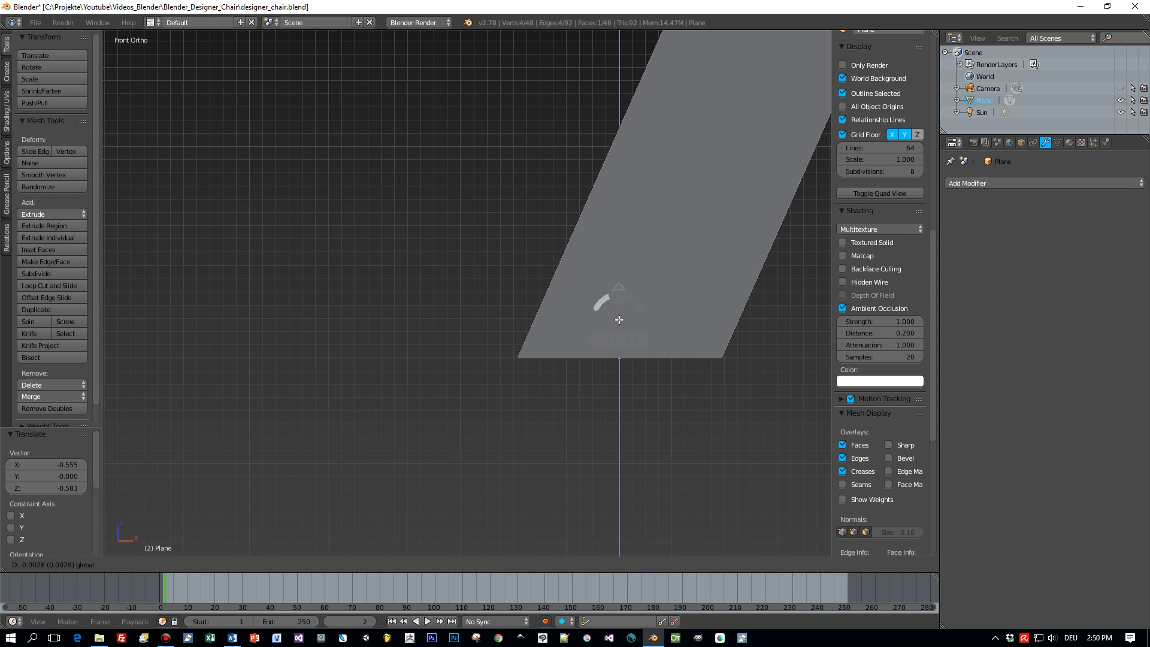
{"action": "left_click", "coordinate": [619, 320]}
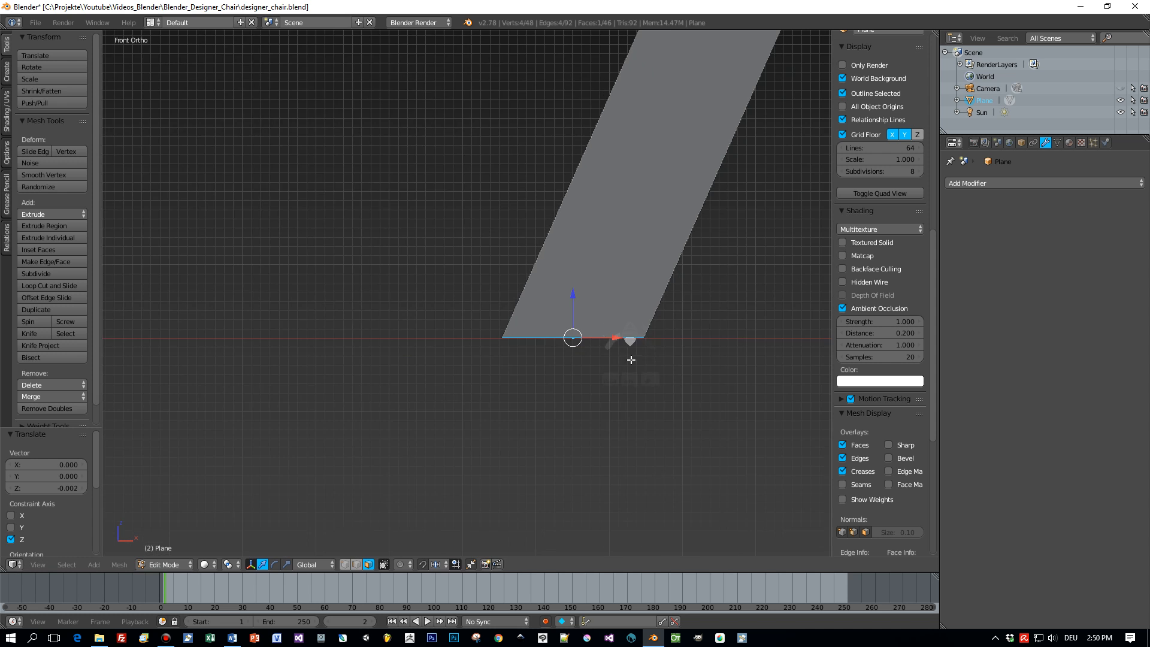
Select only the rear leg's end face and rotate it about 13.7° to lie level with the ground.
{"action": "scroll", "coordinate": [628, 354], "scroll_direction": "down", "scroll_amount": 4}
{"action": "scroll", "coordinate": [735, 350], "scroll_direction": "down", "scroll_amount": 2}
{"action": "scroll", "coordinate": [735, 350], "scroll_direction": "down", "scroll_amount": 3}
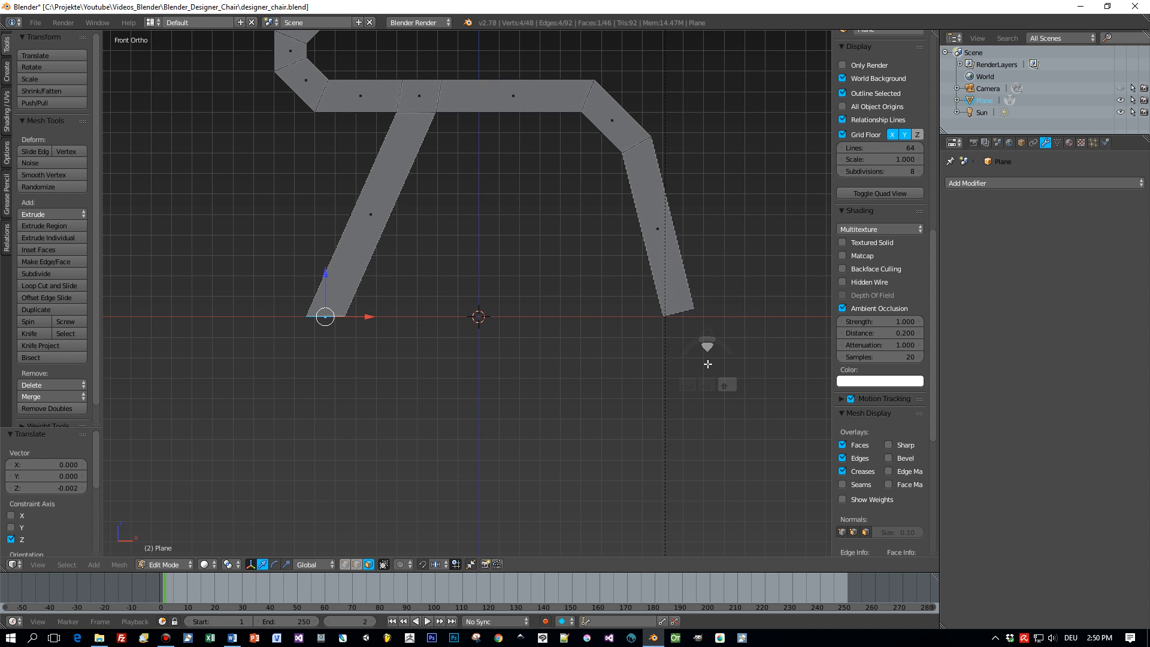
{"action": "key", "text": "a"}
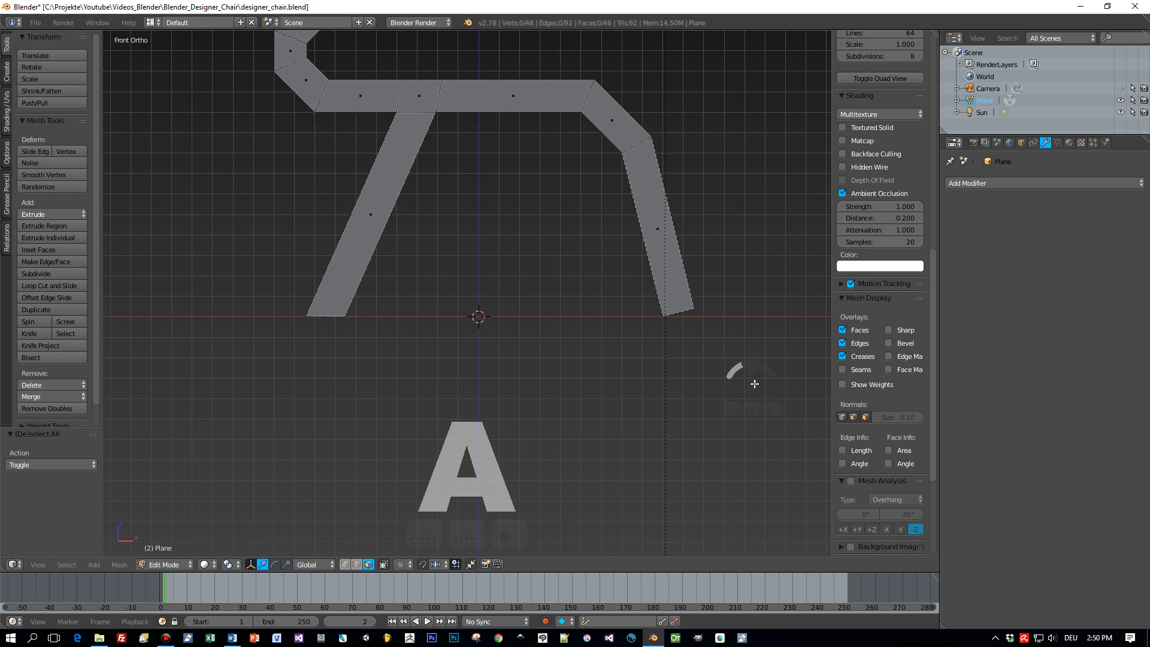
{"action": "mouse_move", "coordinate": [762, 363]}
{"action": "left_mouse_down", "text": "ctrl"}
{"action": "mouse_move", "coordinate": [699, 293]}
{"action": "mouse_move", "coordinate": [575, 335]}
{"action": "left_mouse_up", "text": "ctrl"}
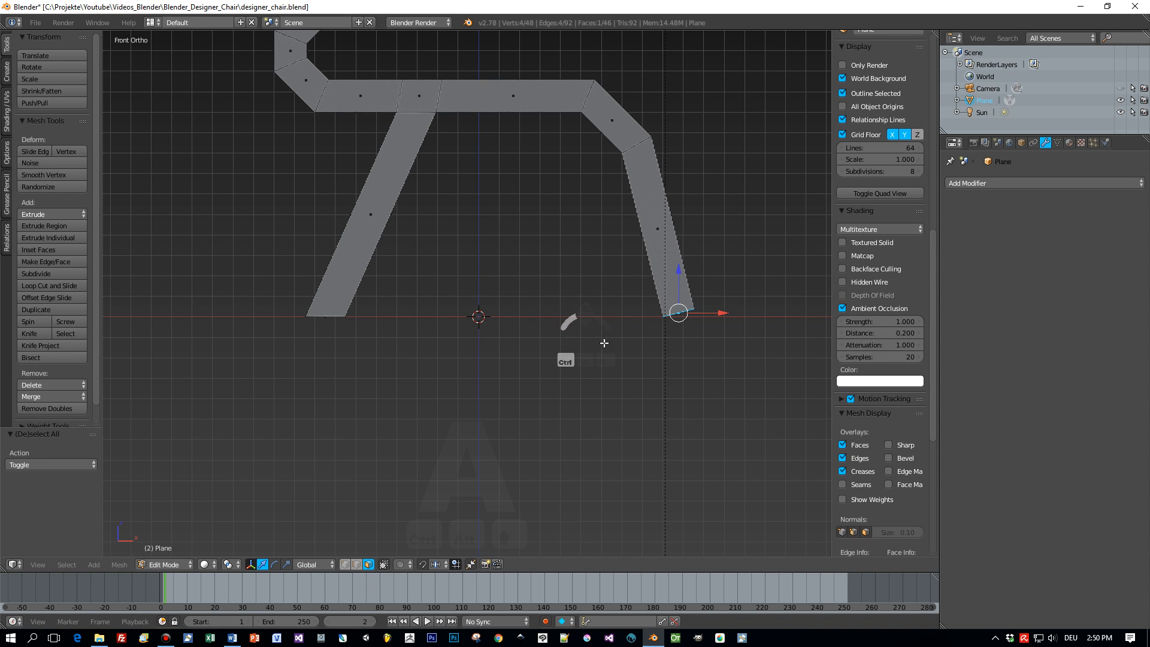
{"action": "key", "text": "r"}
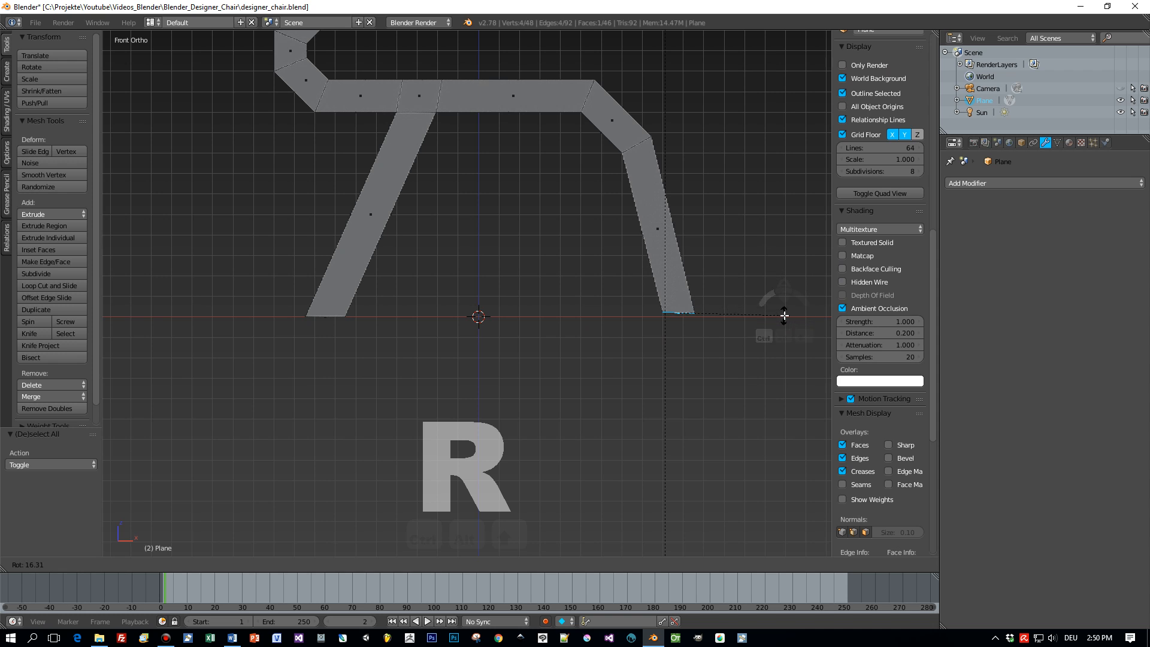
{"action": "left_click", "coordinate": [785, 310]}
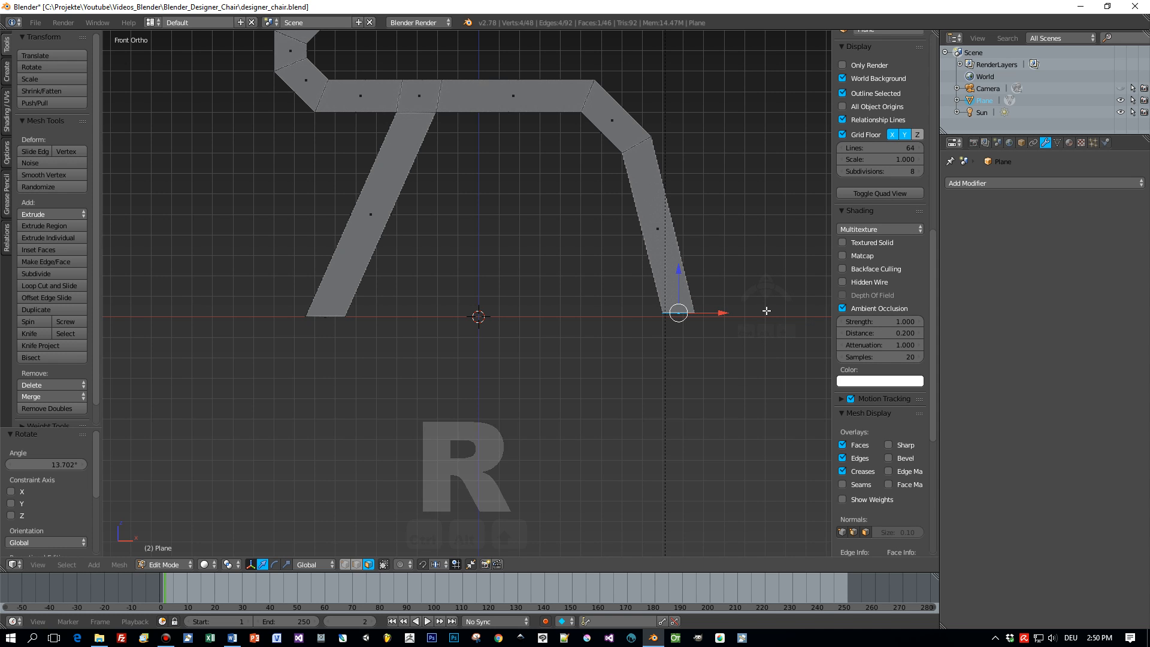
Scale the rear leg's end face by about 1.034 and lower it about 0.022 along Z.
{"action": "key", "text": "s"}
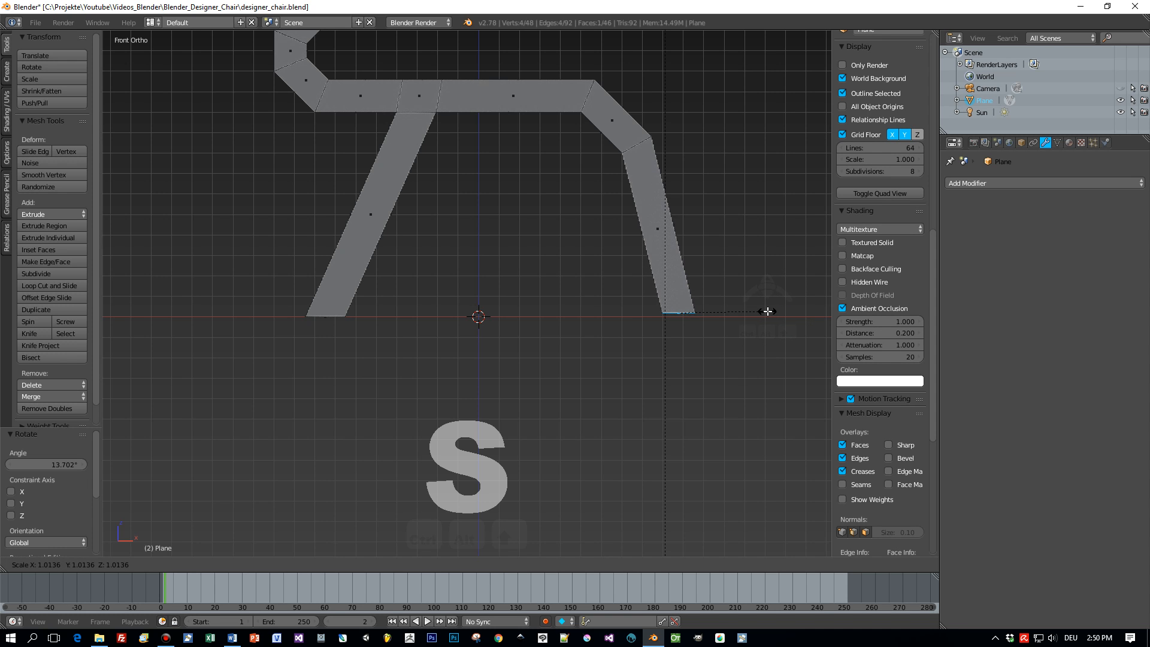
{"action": "left_click", "coordinate": [768, 311]}
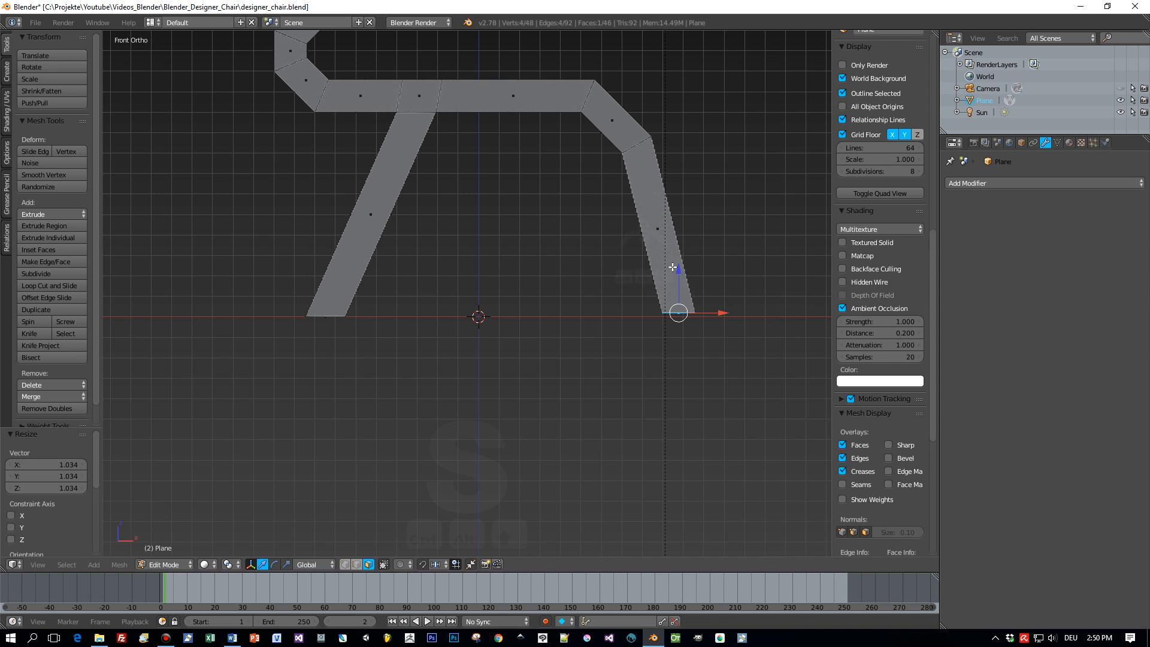
{"action": "left_click_drag", "start_coordinate": [677, 271], "coordinate": [678, 274]}
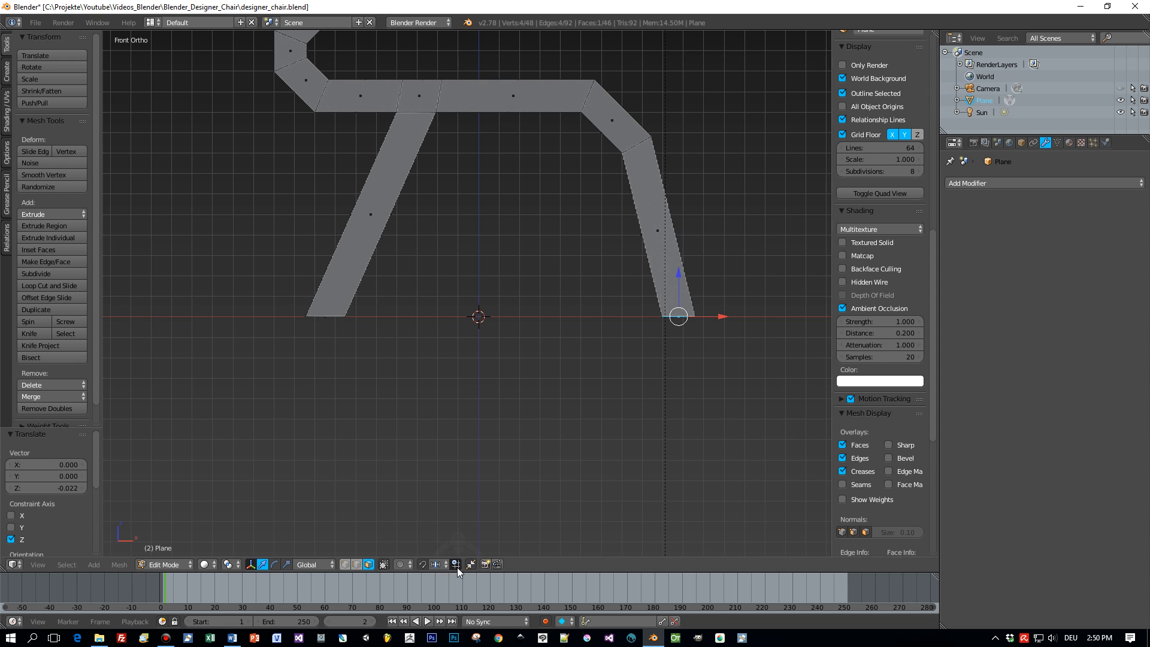
Turn on snapping and move the rear leg's end face about 0.028 in X and -0.002 in Z onto the ground line.
{"action": "left_click", "coordinate": [422, 564]}
{"action": "key", "text": "g"}
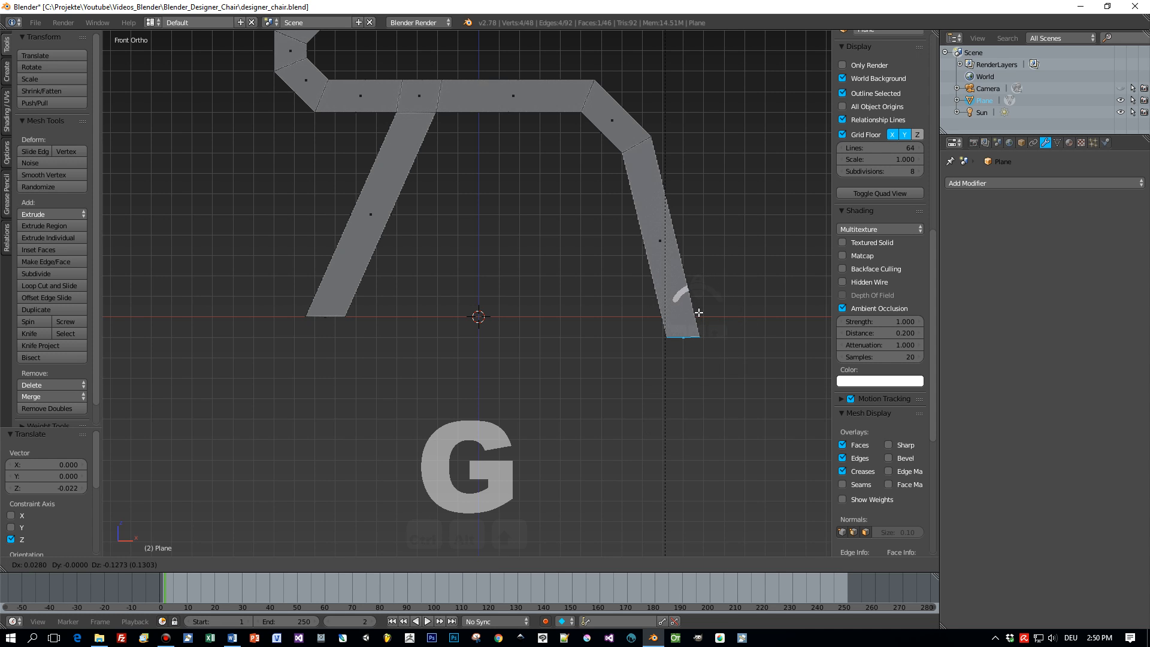
{"action": "left_click", "coordinate": [696, 299]}
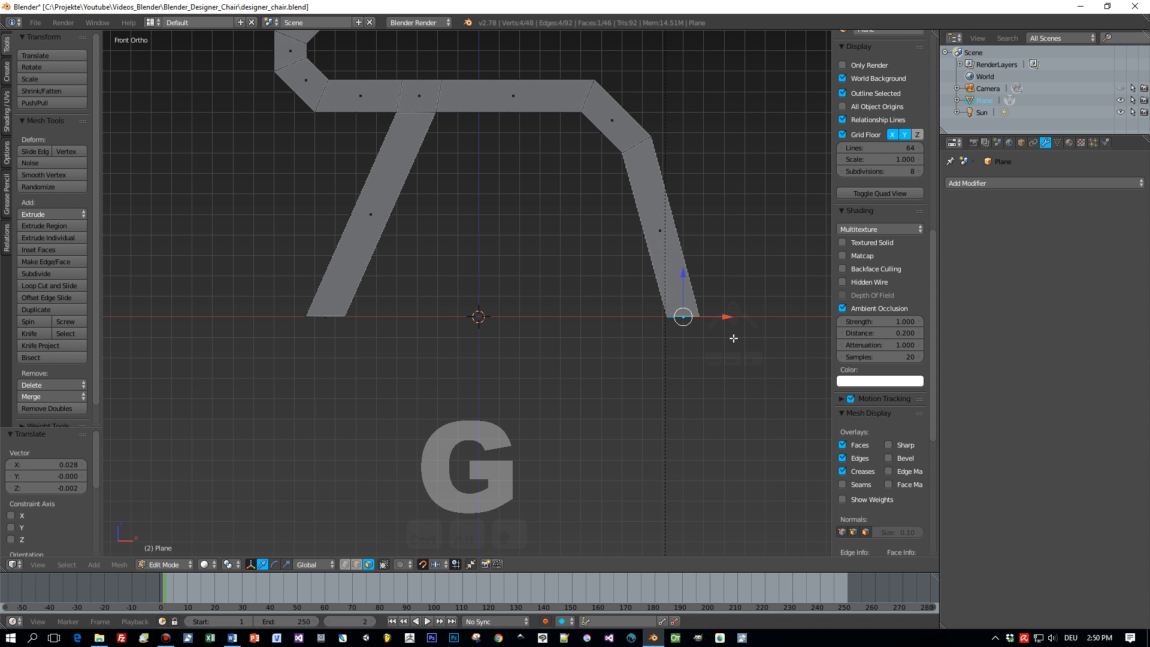
{"action": "key", "text": "r"}
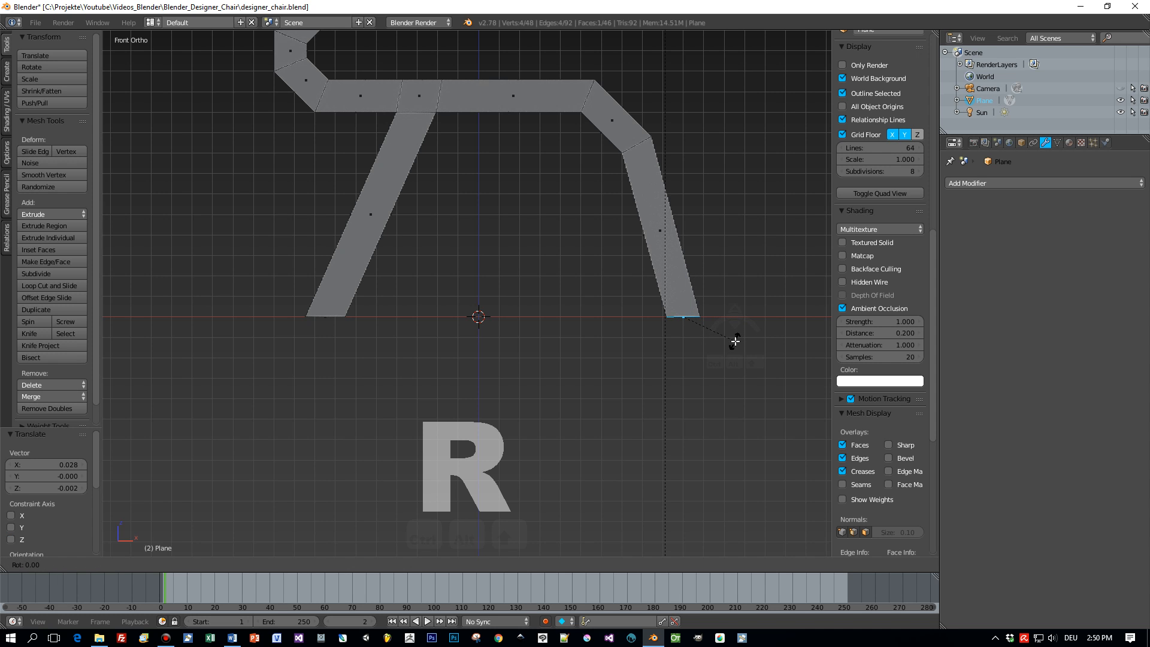
{"action": "left_click", "coordinate": [734, 342]}
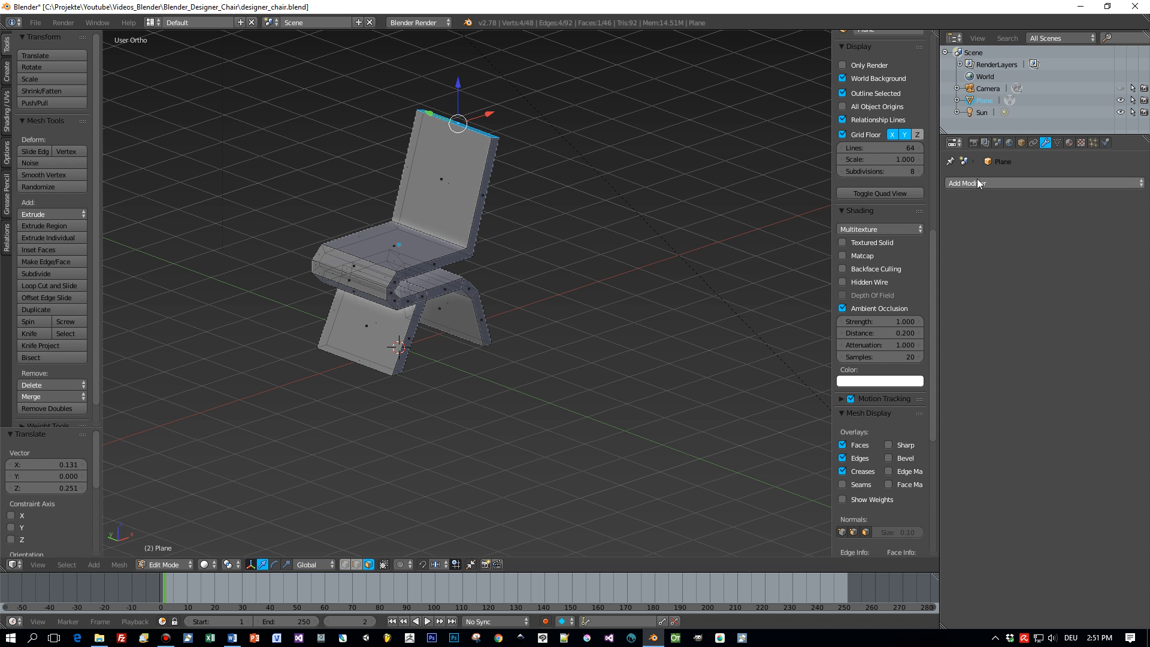
Leave mesh editing and set the whole chair to smooth shading.
{"action": "key", "text": "Tab"}
{"action": "left_click", "coordinate": [534, 303]}
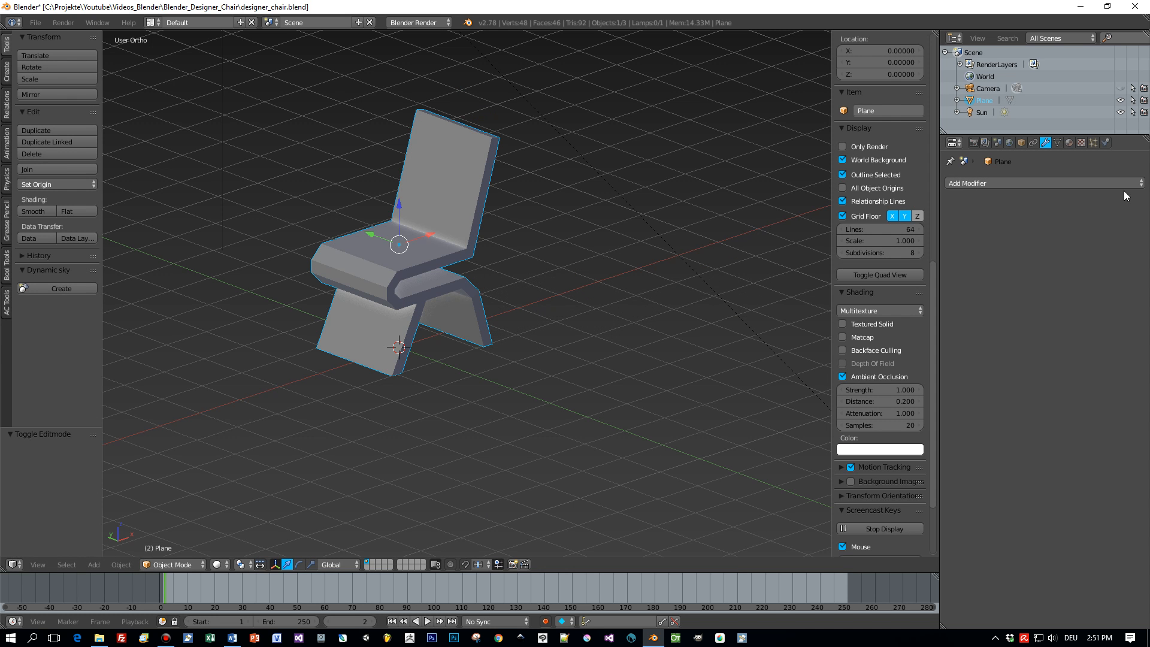
{"action": "left_click", "coordinate": [33, 212]}
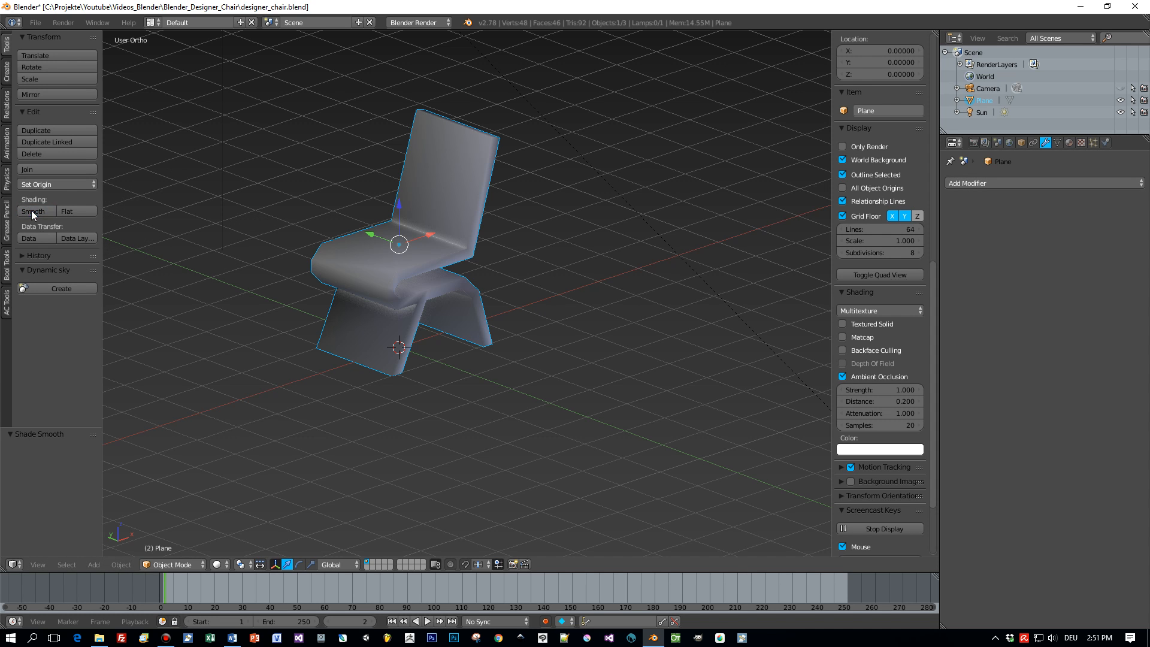
Add a Subdivision Surface modifier to the chair and set its view subdivisions to 2.
{"action": "left_click", "coordinate": [971, 183]}
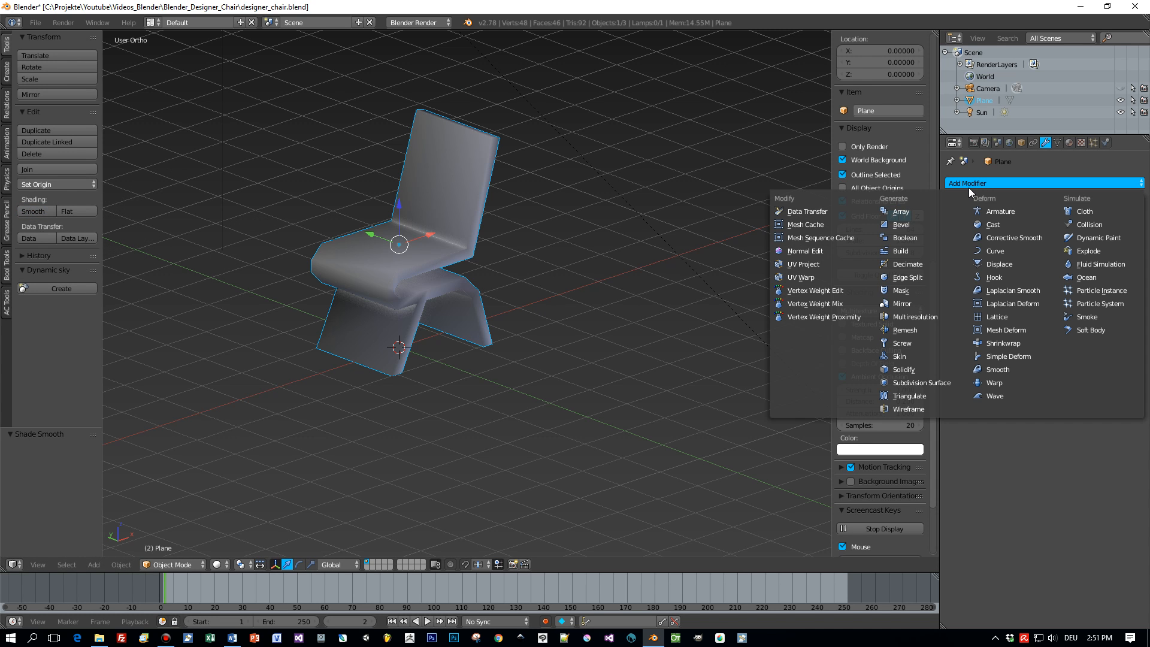
{"action": "left_click", "coordinate": [921, 384]}
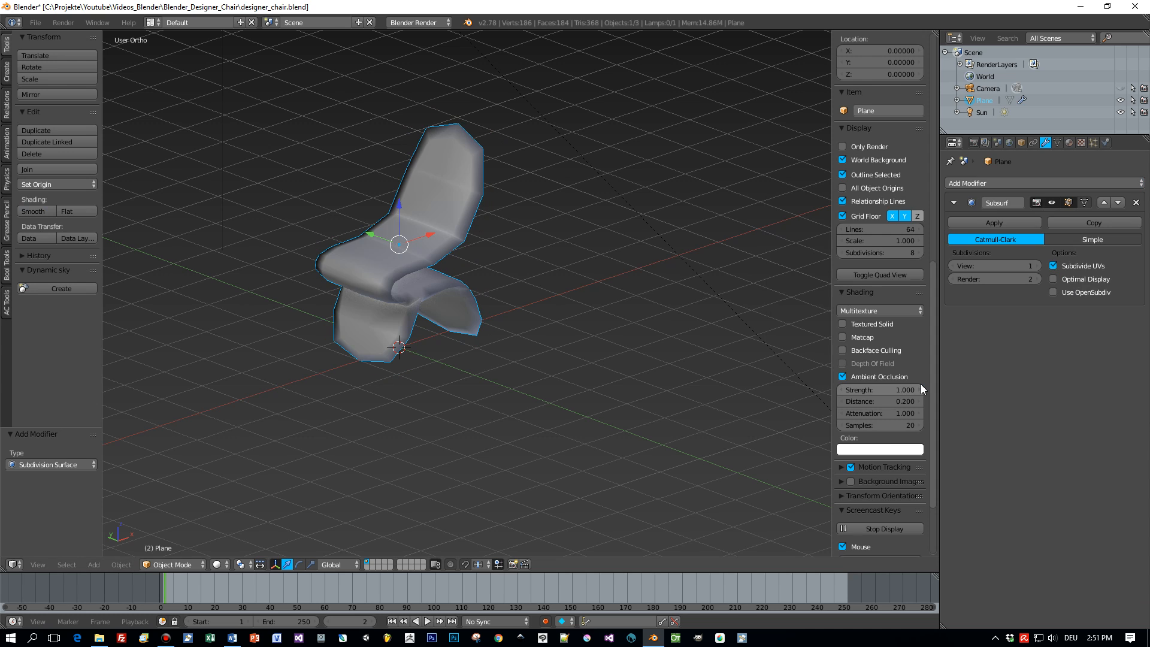
{"action": "left_click", "coordinate": [1037, 265]}
Return to mesh editing and add two loop cuts running lengthwise through the backrest, seat and legs.
{"action": "mouse_move", "coordinate": [694, 310]}
{"action": "middle_mouse_down"}
{"action": "mouse_move", "coordinate": [625, 283]}
{"action": "mouse_move", "coordinate": [679, 304]}
{"action": "middle_mouse_up"}
{"action": "key", "text": "ctrl+Tab"}
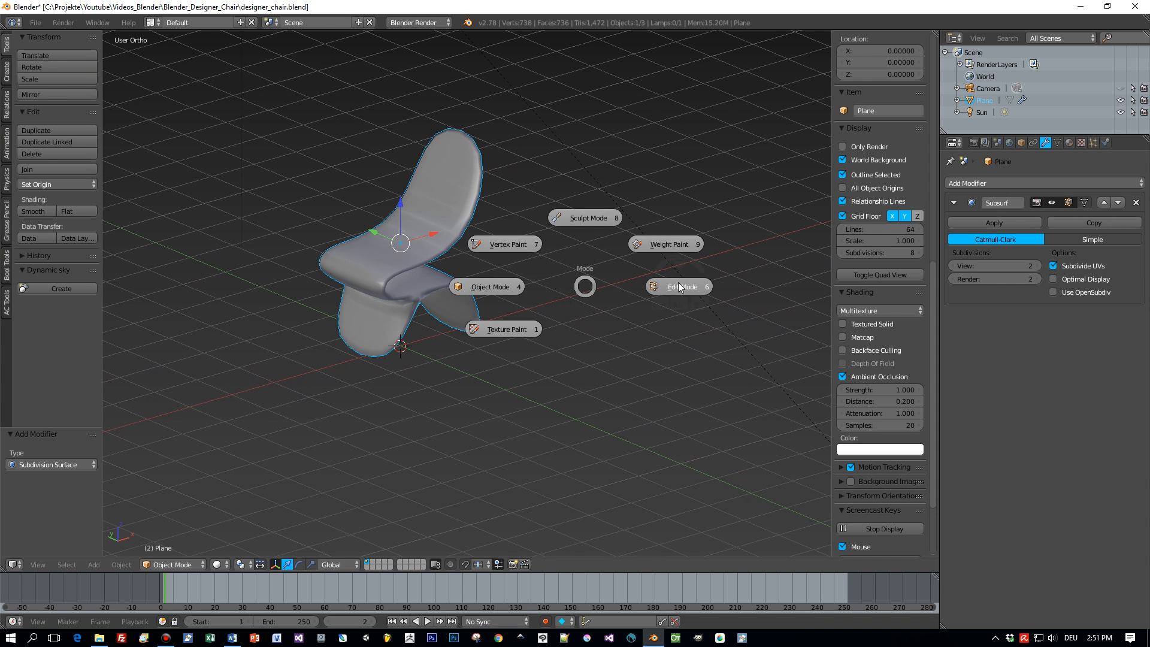
{"action": "left_click", "coordinate": [593, 289]}
{"action": "key", "text": "ctrl+r"}
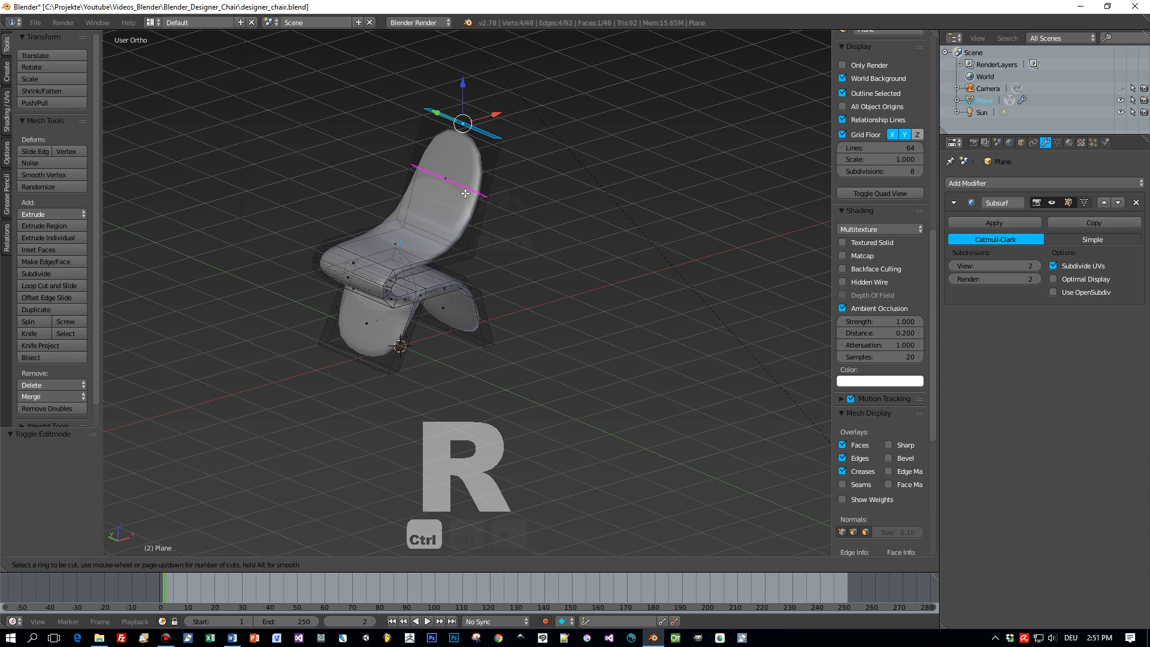
{"action": "scroll", "coordinate": [462, 137], "scroll_direction": "up", "scroll_amount": 3}
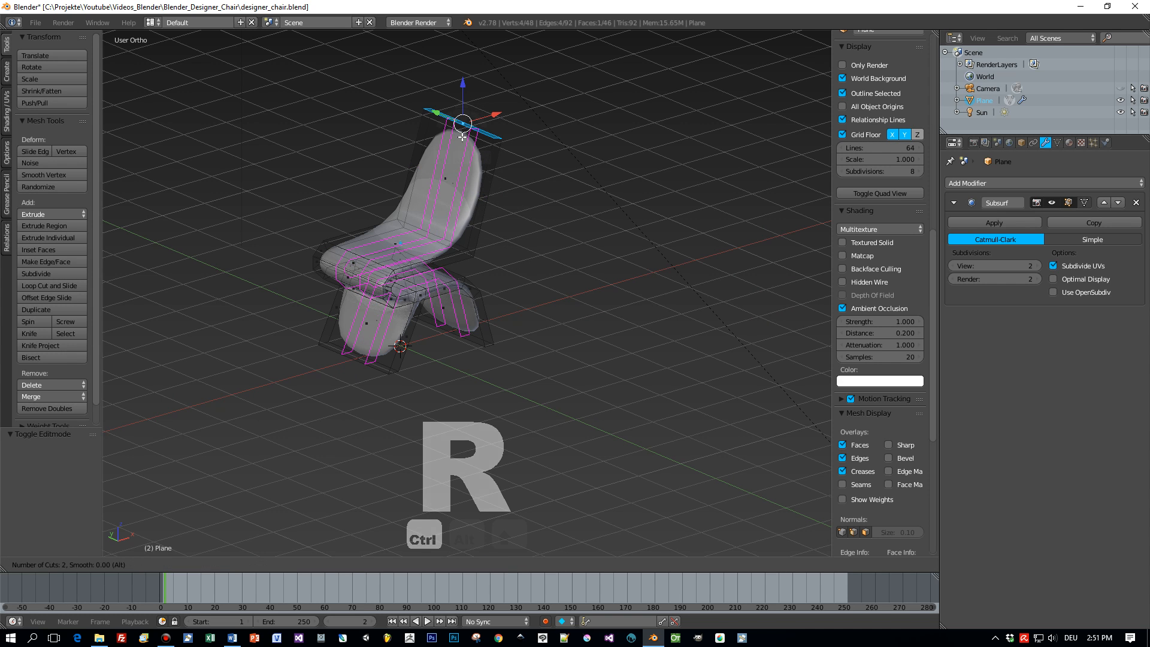
{"action": "left_click", "coordinate": [462, 137]}
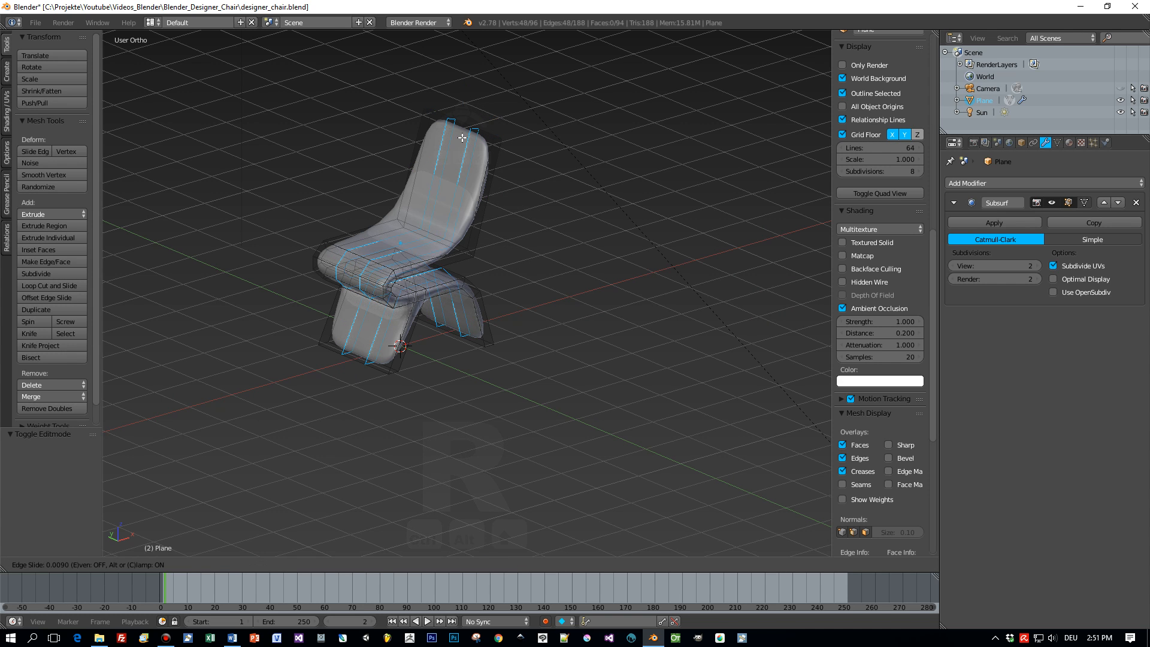
{"action": "left_click", "coordinate": [462, 137]}
Scale the two lengthwise loop cuts apart along global Y by about 2.877, close to the chair's side edges.
{"action": "middle_click_drag", "start_coordinate": [463, 137], "coordinate": [570, 163]}
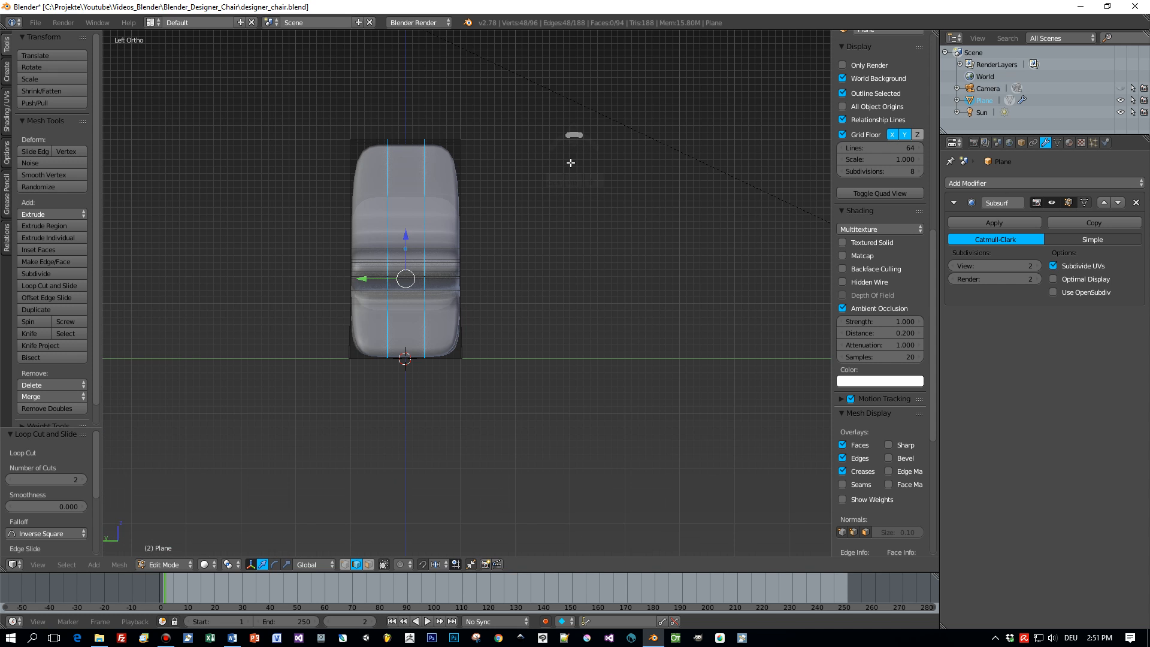
{"action": "key", "text": "s"}
{"action": "key", "text": "x"}
{"action": "key", "text": "y"}
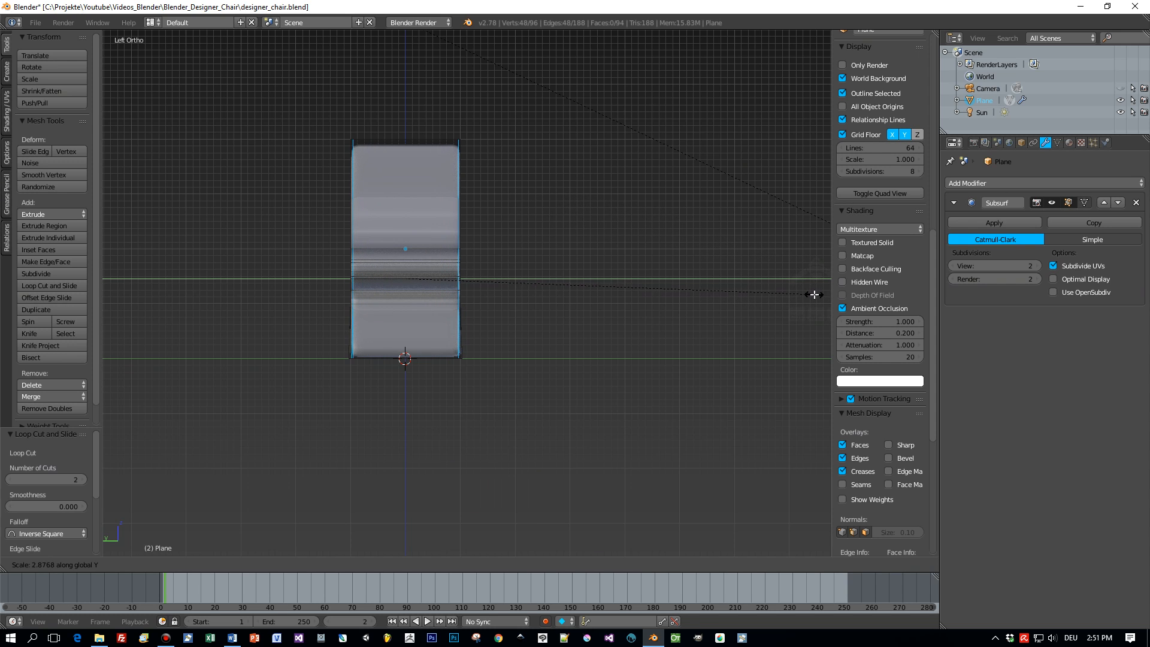
{"action": "left_click", "coordinate": [814, 294]}
{"action": "scroll", "coordinate": [623, 263], "scroll_direction": "up", "scroll_amount": 5}
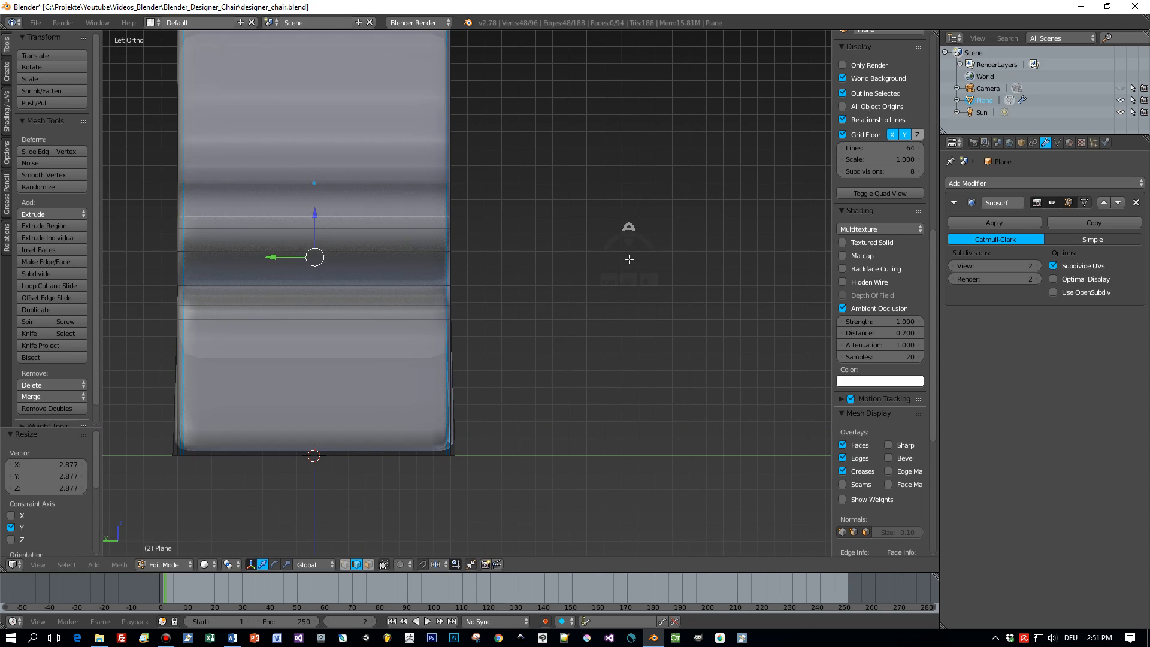
{"action": "scroll", "coordinate": [629, 254], "scroll_direction": "down", "scroll_amount": 3}
Add one loop cut across the backrest and slide it up close to the top edge.
{"action": "middle_click_drag", "start_coordinate": [617, 256], "coordinate": [537, 239]}
{"action": "scroll", "coordinate": [570, 271], "scroll_direction": "up", "scroll_amount": 3}
{"action": "scroll", "coordinate": [569, 247], "scroll_direction": "down", "scroll_amount": 2}
{"action": "key", "text": "ctrl+r"}
{"action": "left_click", "coordinate": [449, 177]}
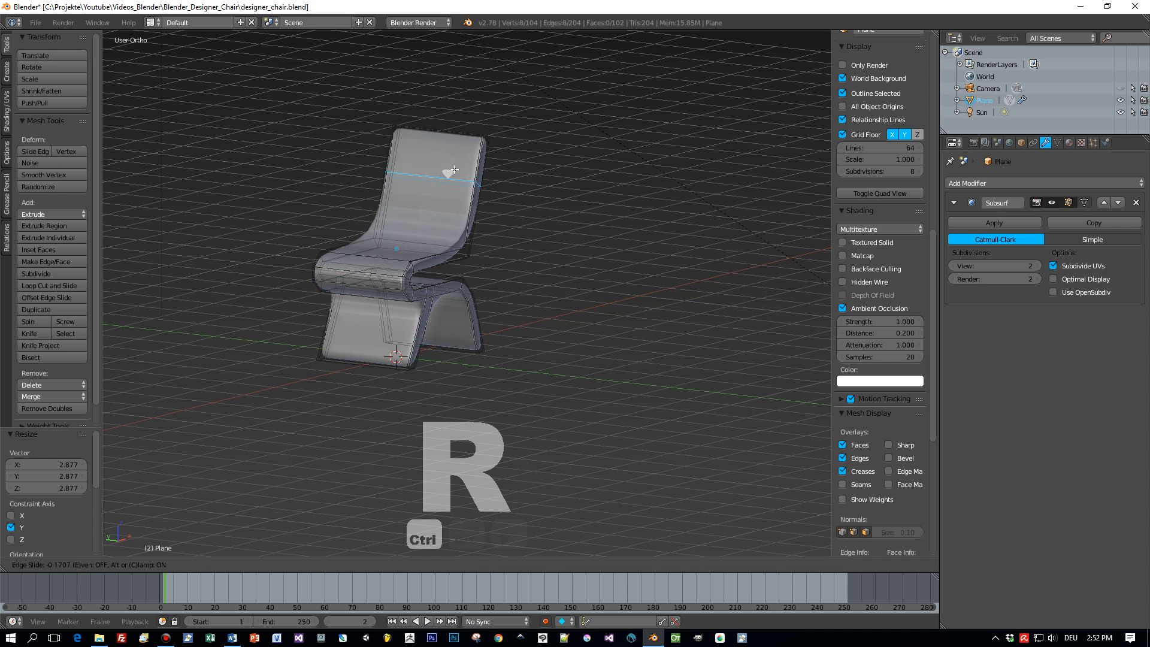
{"action": "left_click", "coordinate": [458, 129]}
{"action": "middle_click_drag", "start_coordinate": [458, 129], "coordinate": [455, 274]}
Add a loop cut across the front leg and one across the rear leg, sliding each about 0.93 toward its foot.
{"action": "key", "text": "KP_1"}
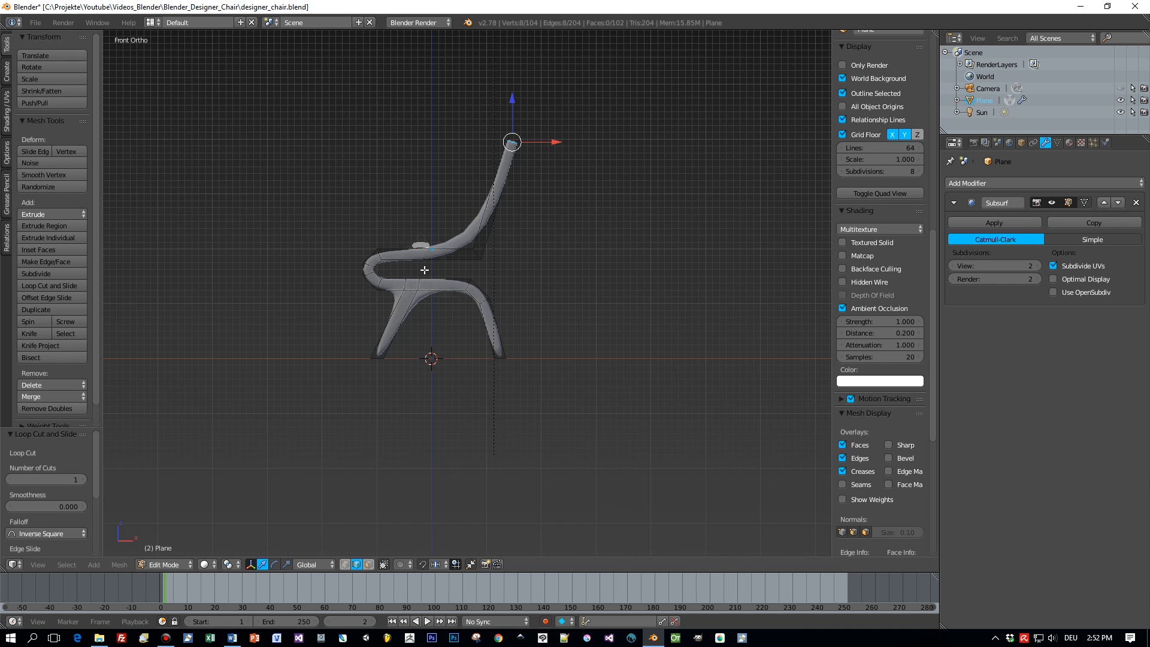
{"action": "key", "text": "ctrl+r"}
{"action": "left_click", "coordinate": [387, 334]}
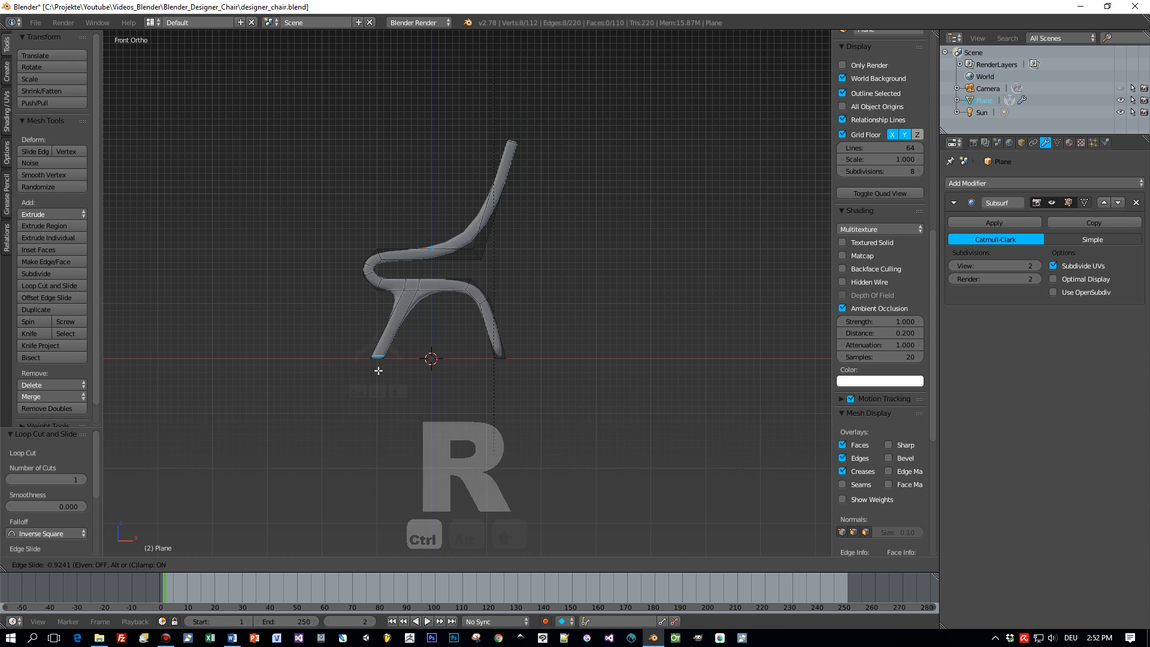
{"action": "left_click", "coordinate": [378, 371]}
{"action": "key", "text": "ctrl+r"}
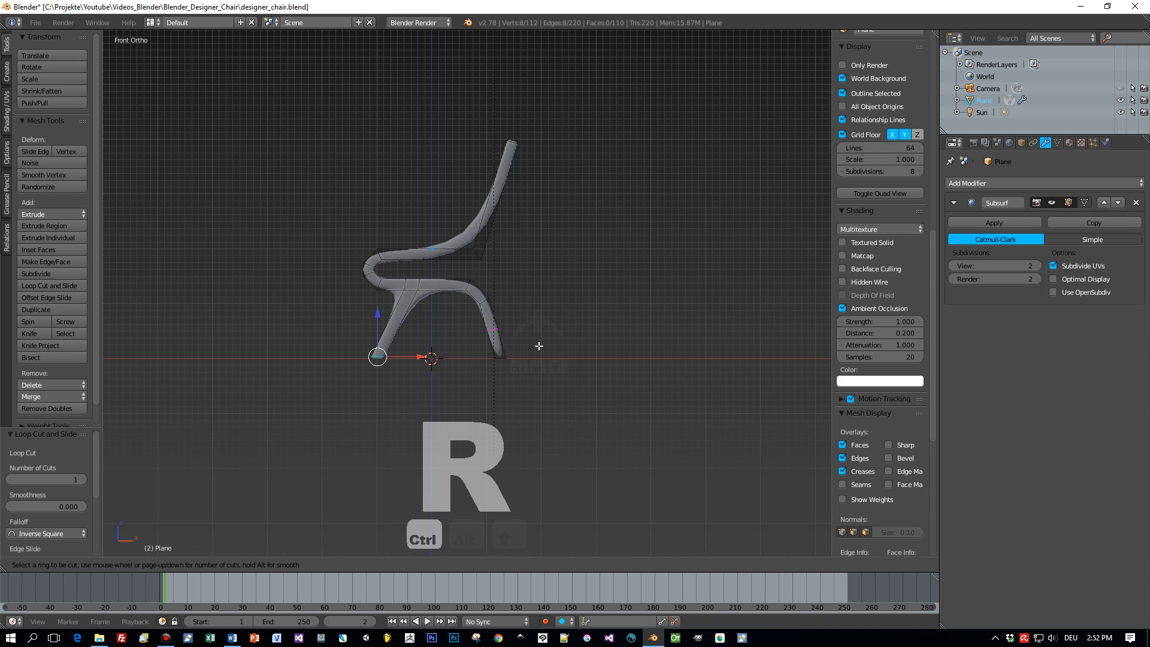
{"action": "left_click", "coordinate": [510, 342]}
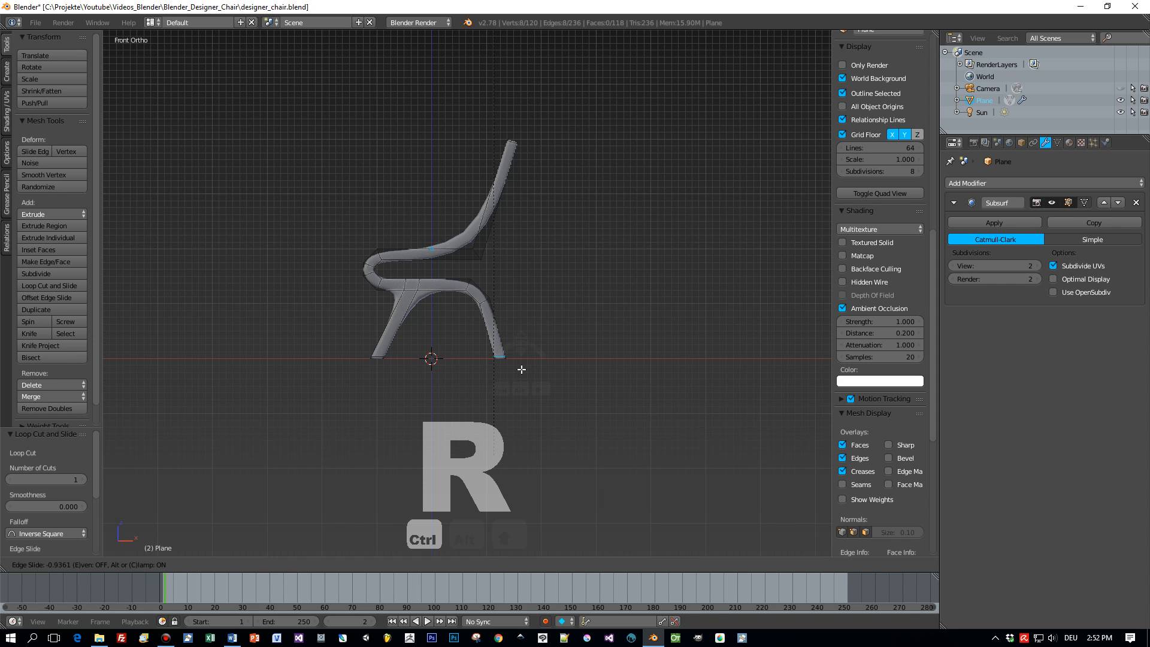
{"action": "left_click", "coordinate": [521, 369]}
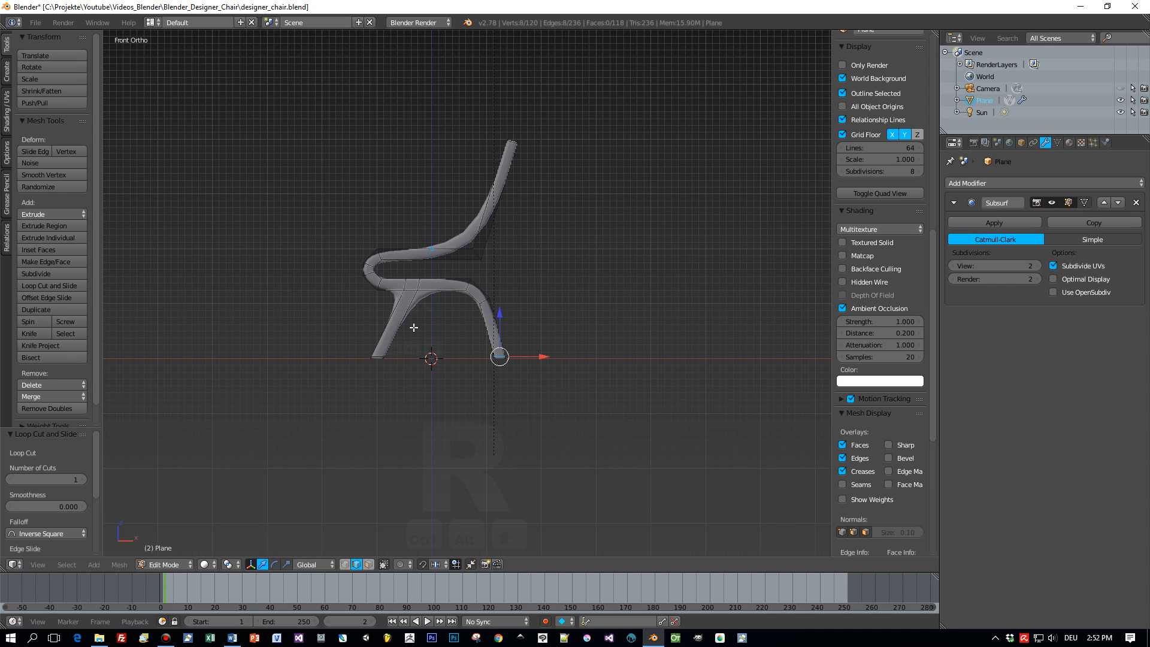
Add a loop cut in the lower horizontal part on each side of the front leg's joint, close to the joint.
{"action": "key", "text": "ctrl+r"}
{"action": "left_click", "coordinate": [401, 290]}
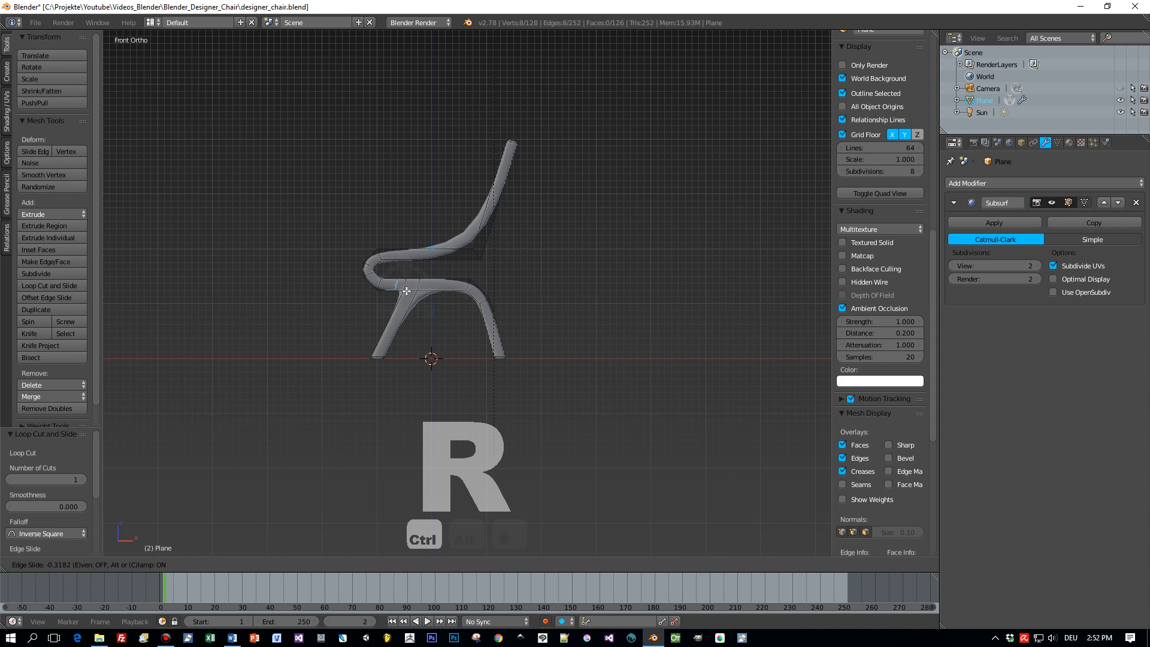
{"action": "left_click", "coordinate": [411, 291]}
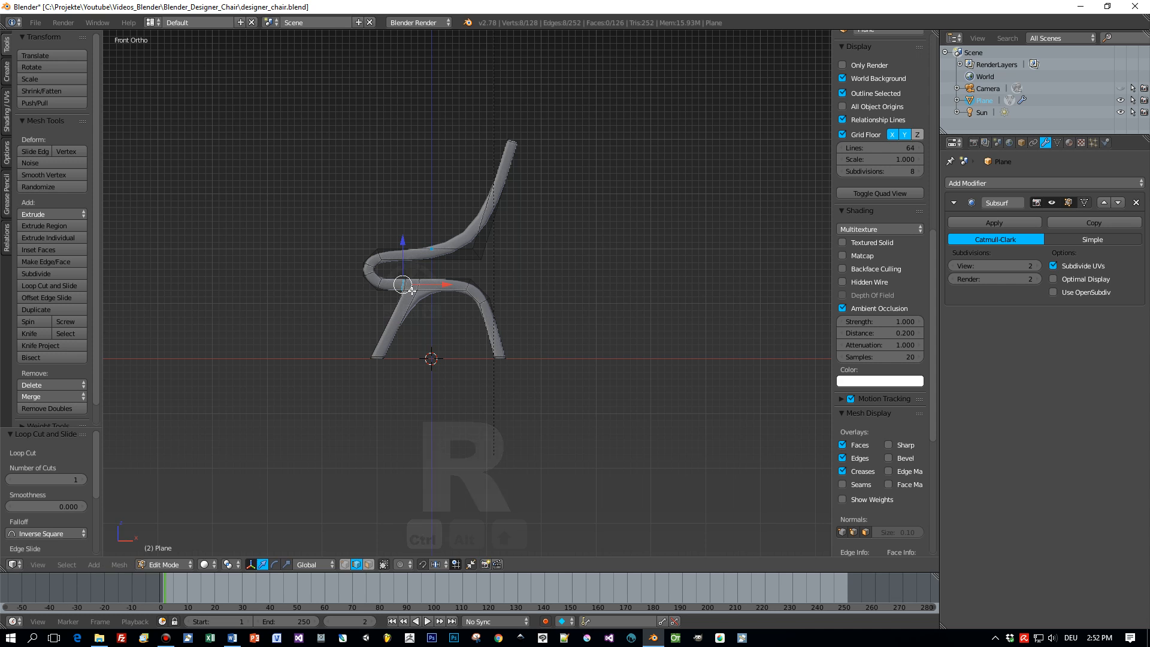
{"action": "key", "text": "ctrl+r"}
{"action": "left_click", "coordinate": [442, 290]}
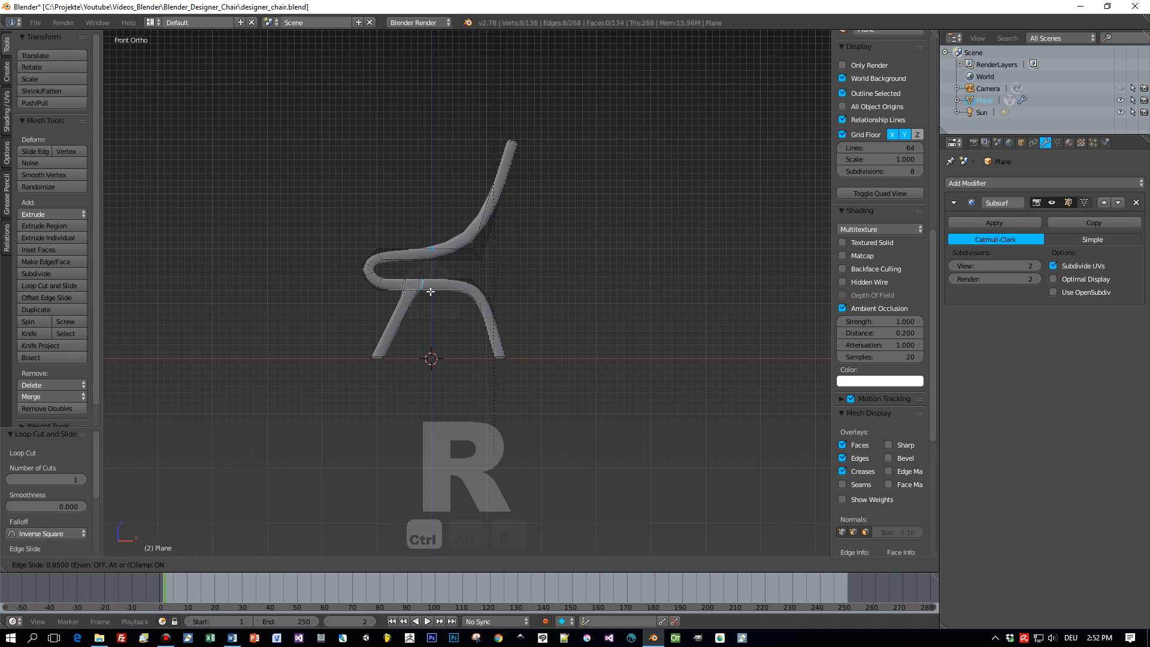
{"action": "left_click", "coordinate": [431, 292]}
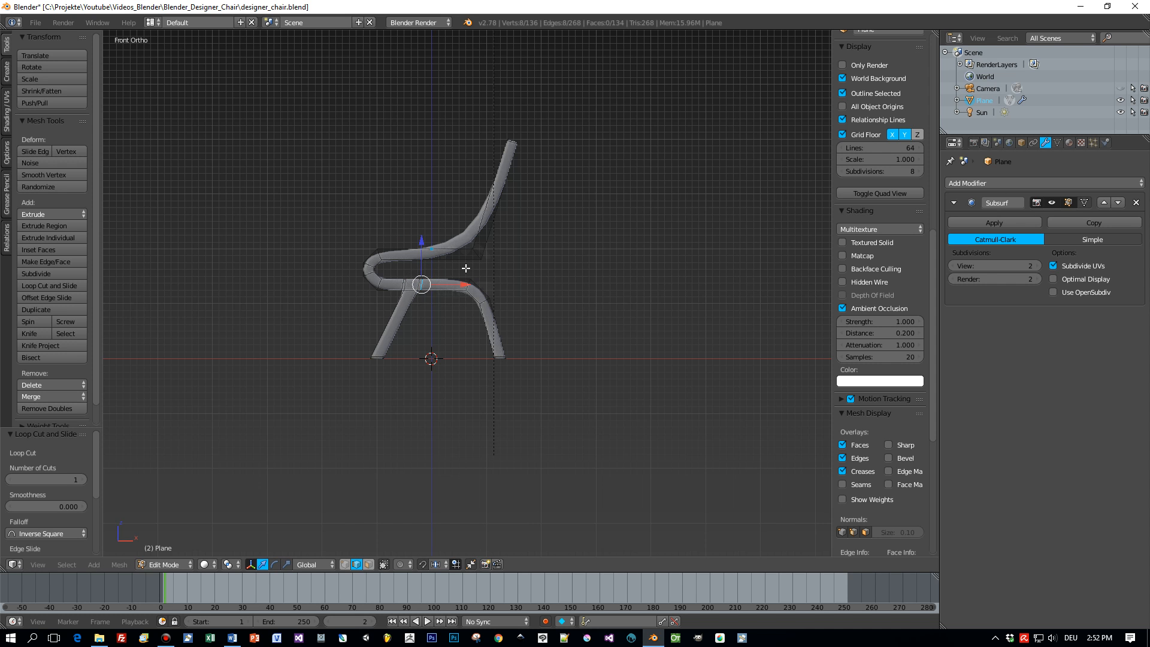
Add a loop cut across the seat and slide it back close to the bend into the backrest.
{"action": "scroll", "coordinate": [466, 269], "scroll_direction": "up", "scroll_amount": 2}
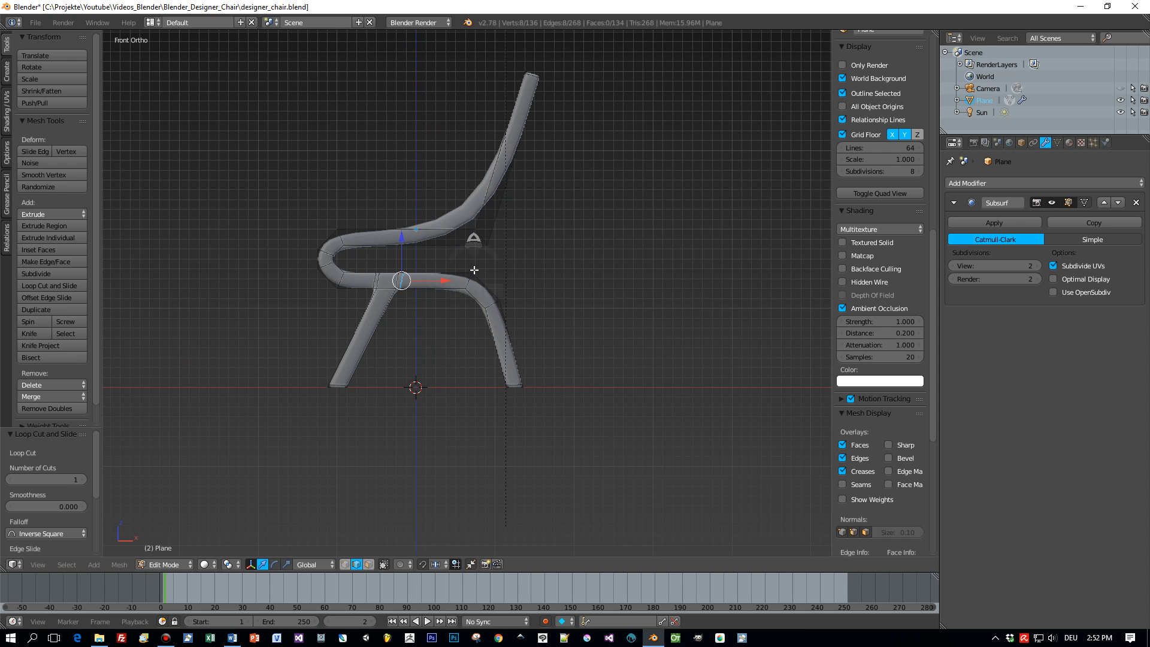
{"action": "key", "text": "ctrl+r"}
{"action": "left_click", "coordinate": [464, 227]}
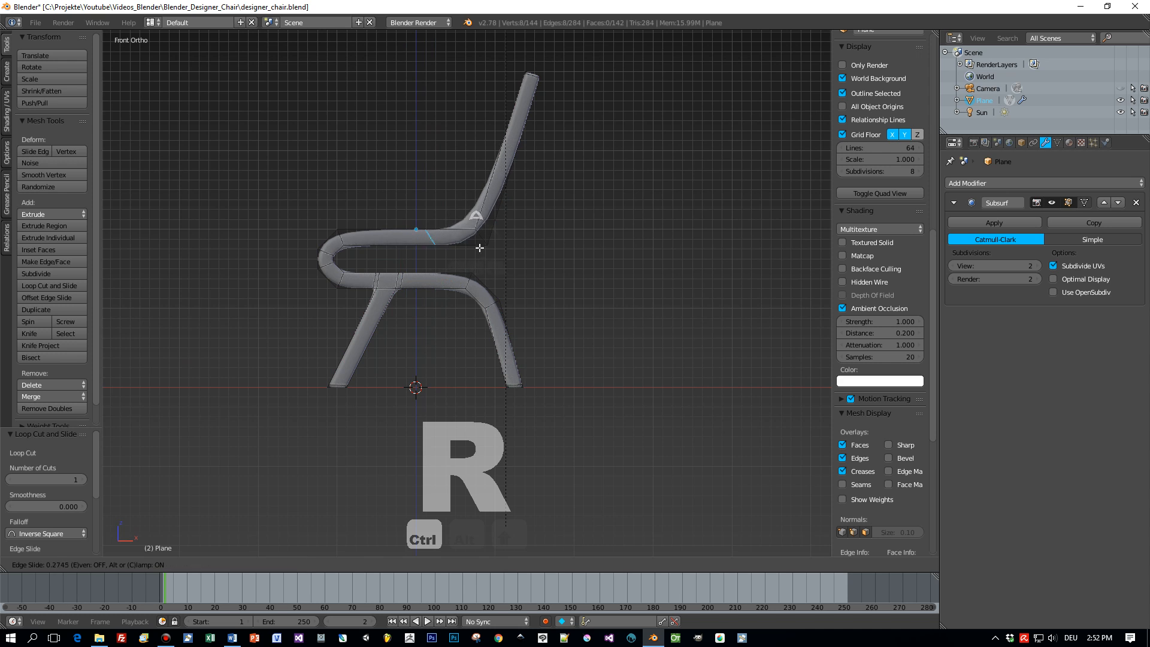
{"action": "left_click", "coordinate": [509, 249]}
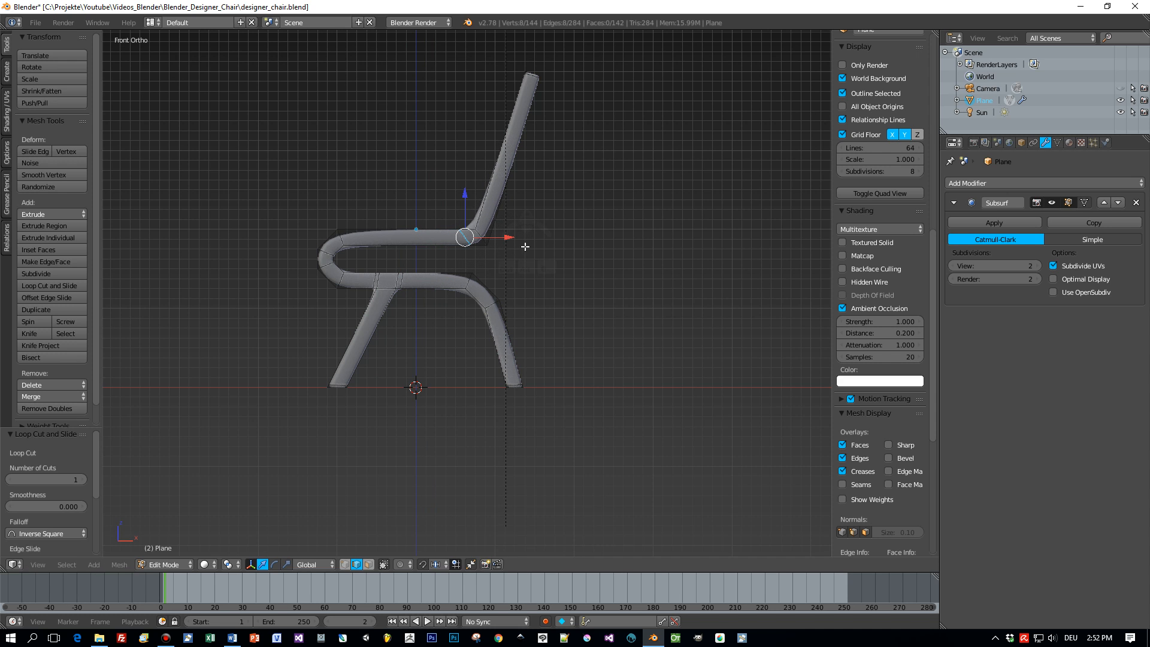
{"action": "middle_click_drag", "start_coordinate": [376, 258], "coordinate": [460, 288]}
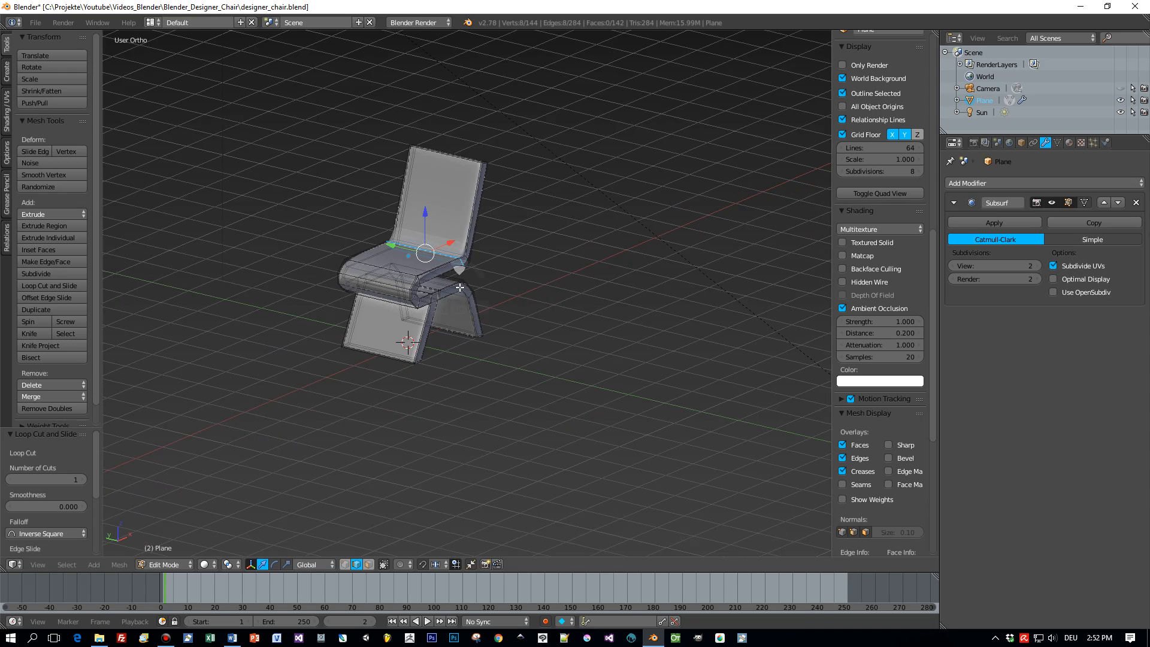
Leave mesh editing, align the camera to an angled view of the whole chair, and make a test render.
{"action": "scroll", "coordinate": [460, 288], "scroll_direction": "down", "scroll_amount": 3}
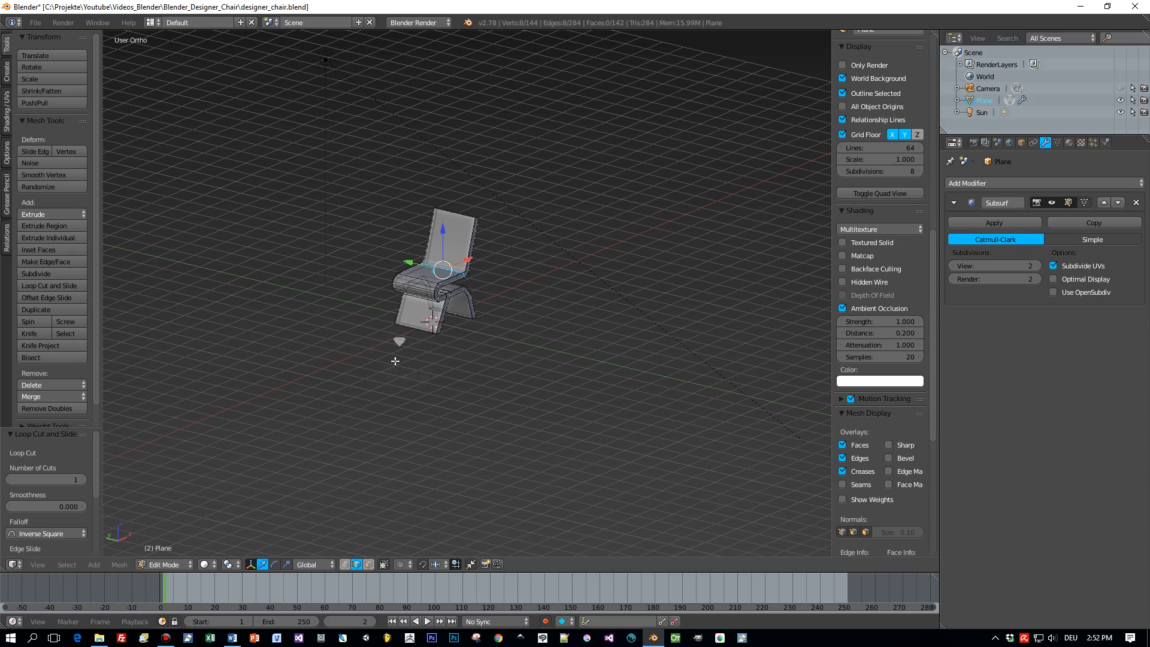
{"action": "key", "text": "Tab"}
{"action": "left_click", "coordinate": [305, 360]}
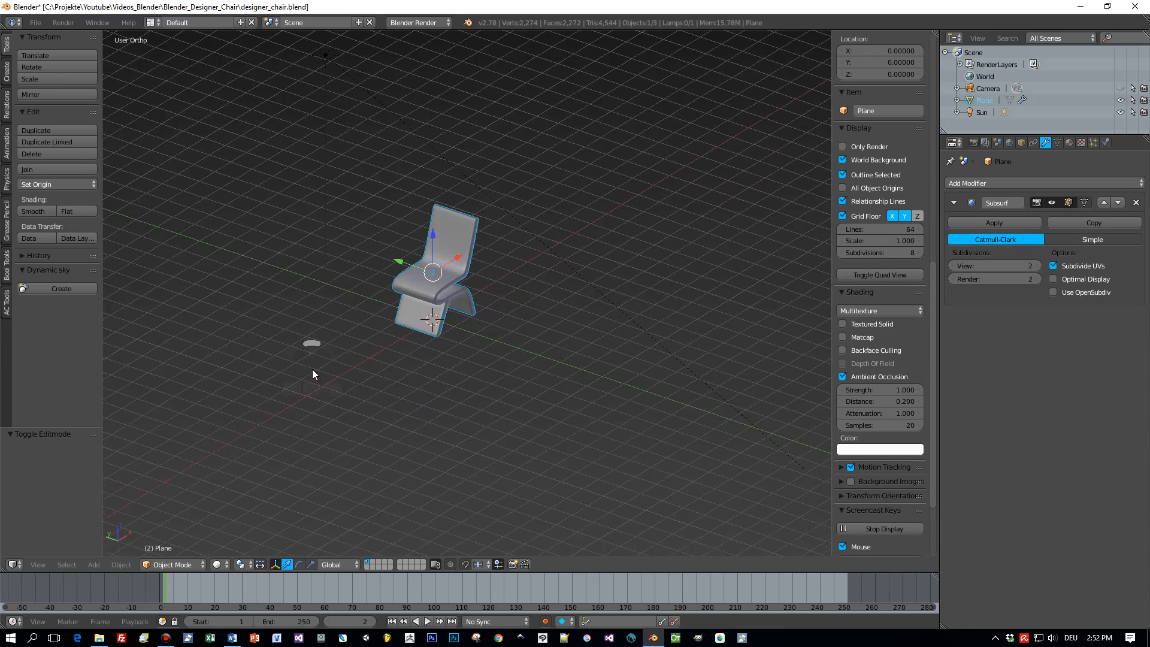
{"action": "middle_click_drag", "start_coordinate": [291, 356], "coordinate": [345, 373]}
{"action": "key", "text": "ctrl+alt+KP_0"}
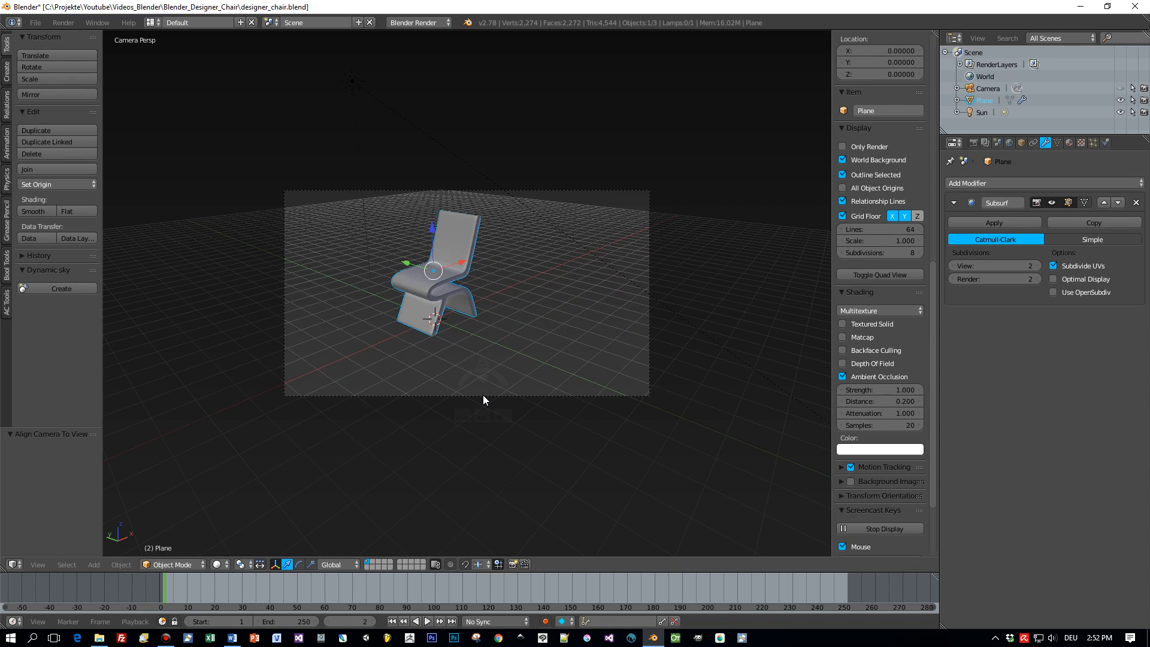
{"action": "key", "text": "F12"}
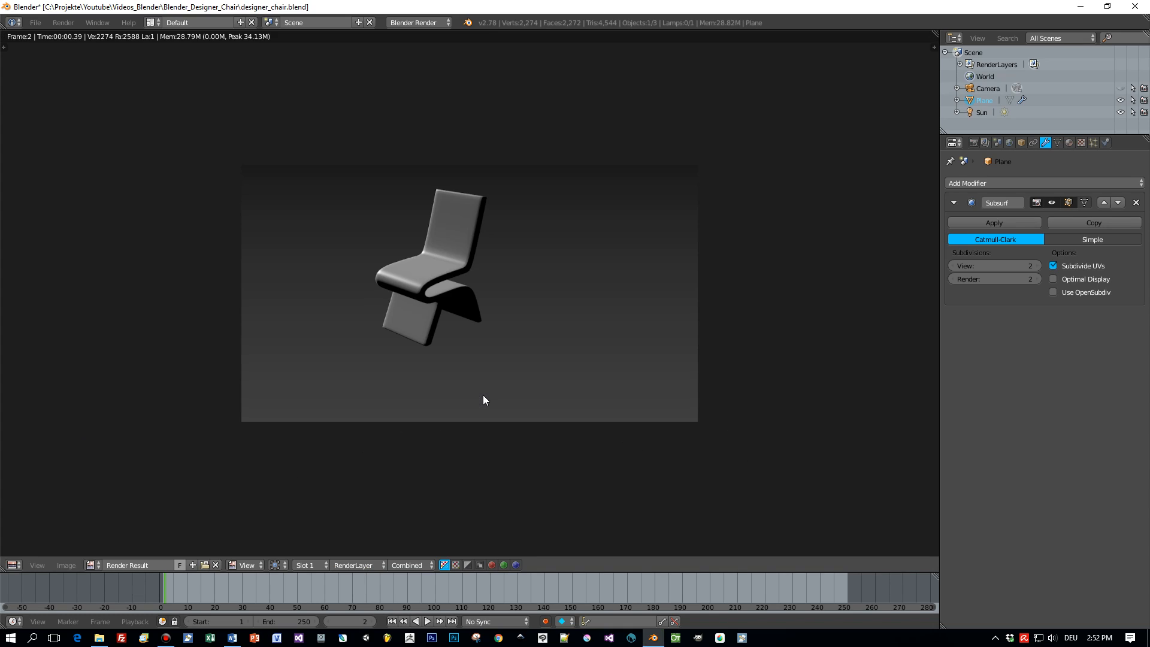
{"action": "key", "text": "Escape"}
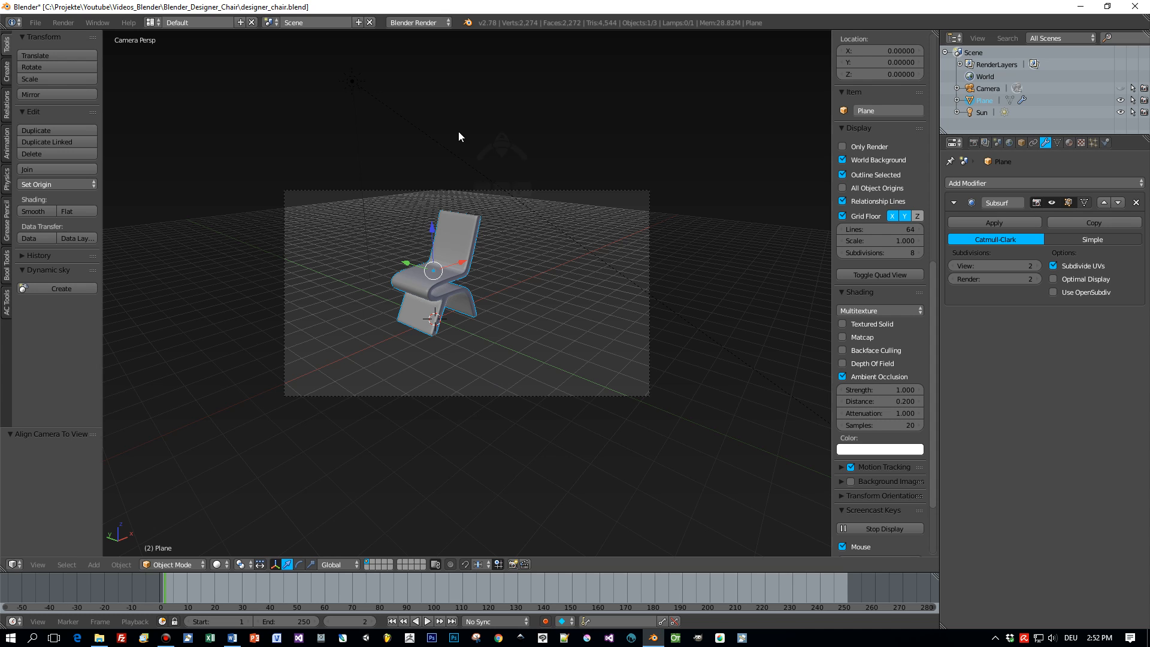
Switch the render engine to Cycles Render and unhide the camera outside the camera view.
{"action": "left_click", "coordinate": [419, 24]}
{"action": "left_click", "coordinate": [418, 62]}
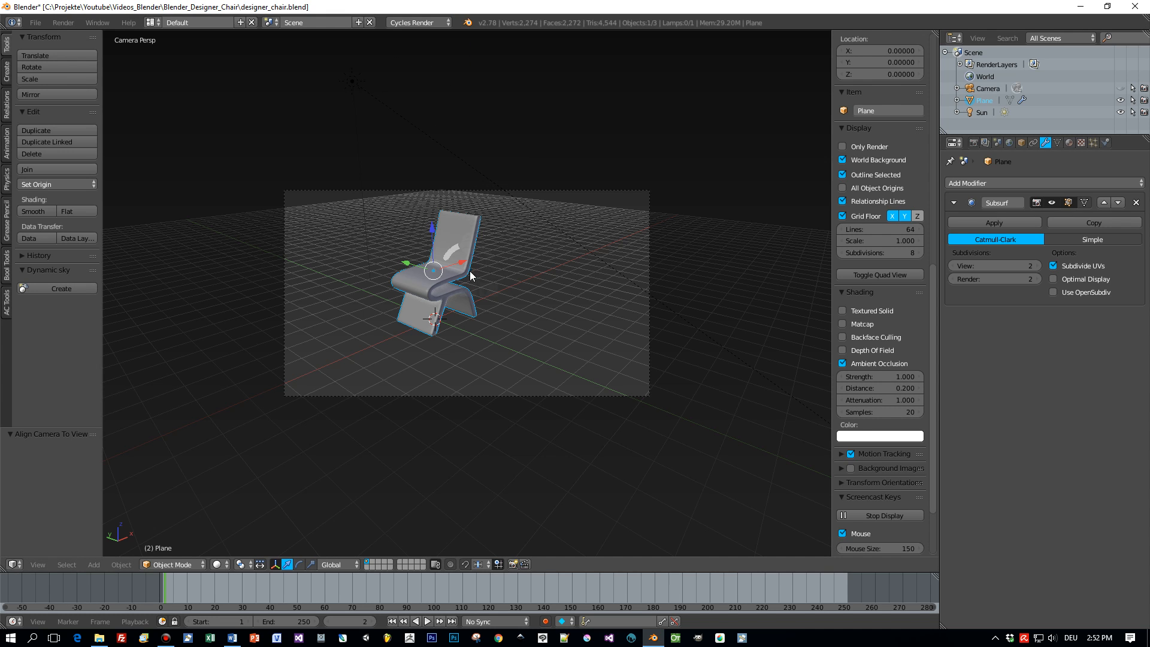
{"action": "key", "text": "KP_0"}
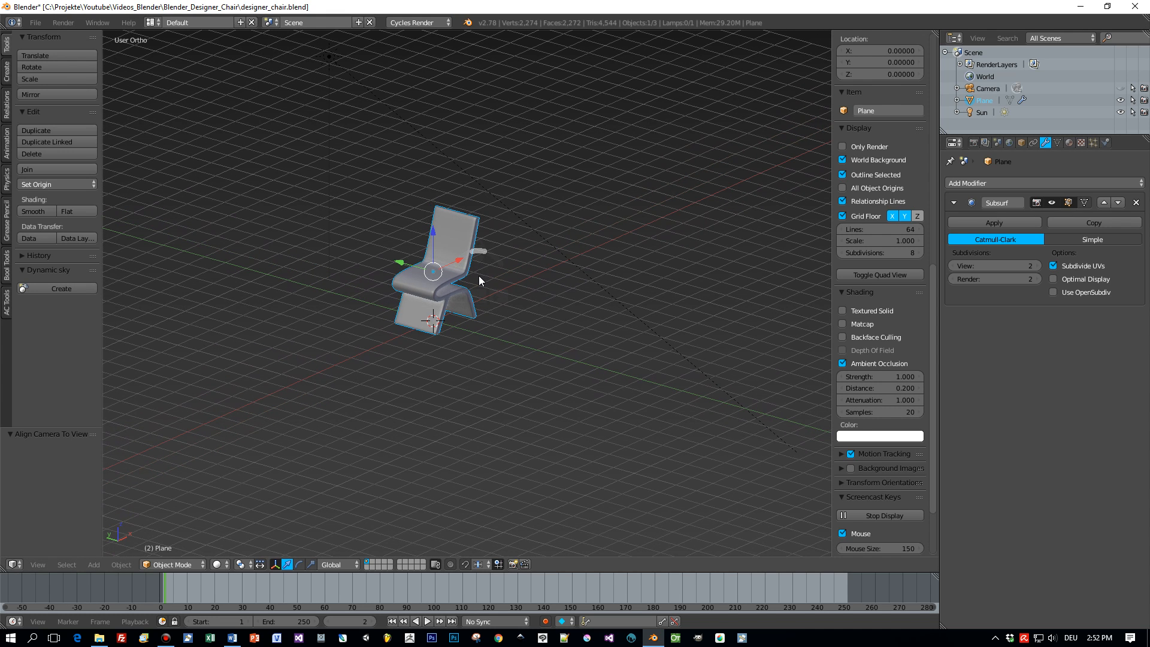
{"action": "key", "text": "alt+h"}
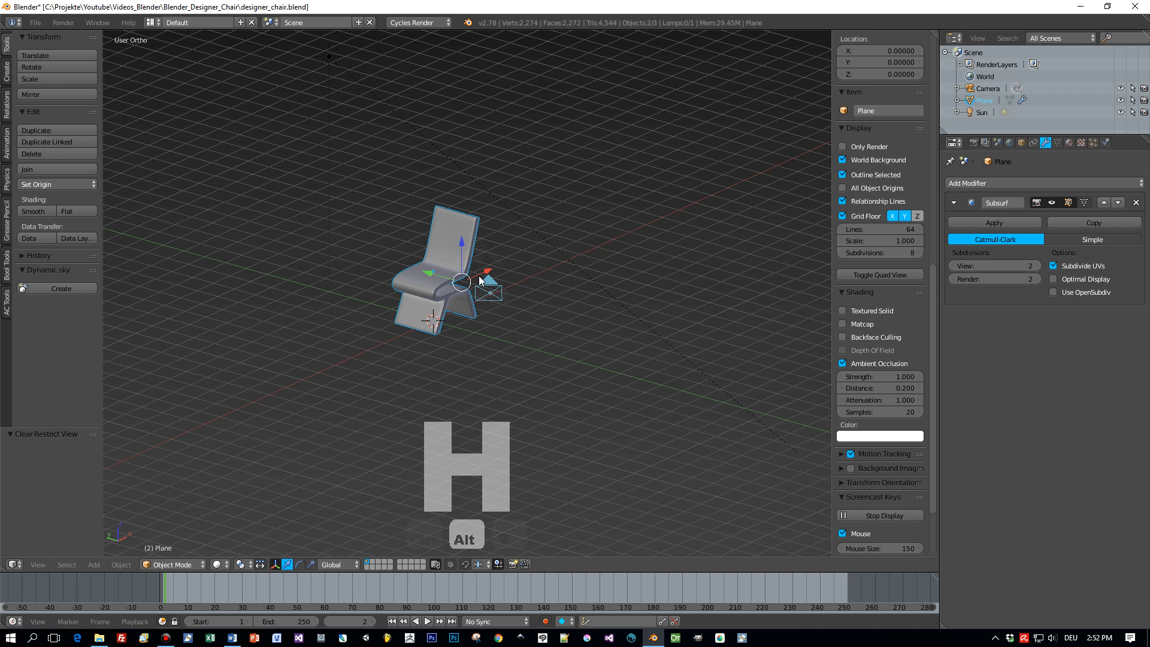
Render the chair with Cycles to check its look, and return to the 3D view.
{"action": "middle_click_drag", "start_coordinate": [596, 331], "coordinate": [628, 354]}
{"action": "key", "text": "F12"}
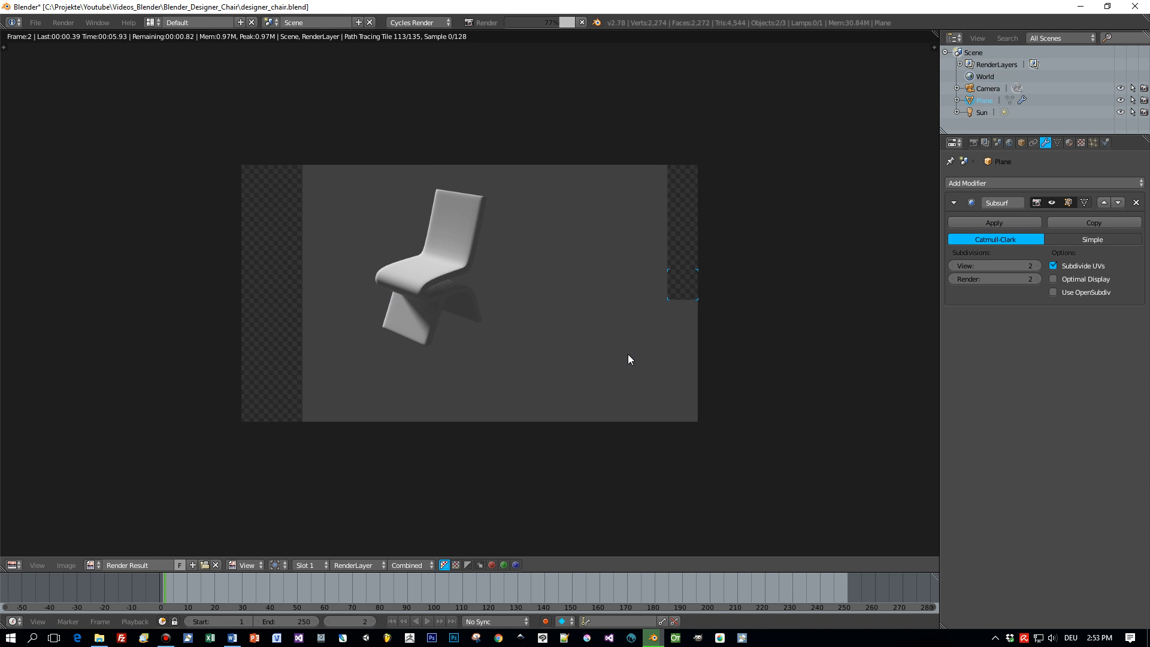
{"action": "key", "text": "Escape"}
Create a new material on the chair and name it matChair.
{"action": "middle_click_drag", "start_coordinate": [627, 358], "coordinate": [581, 371]}
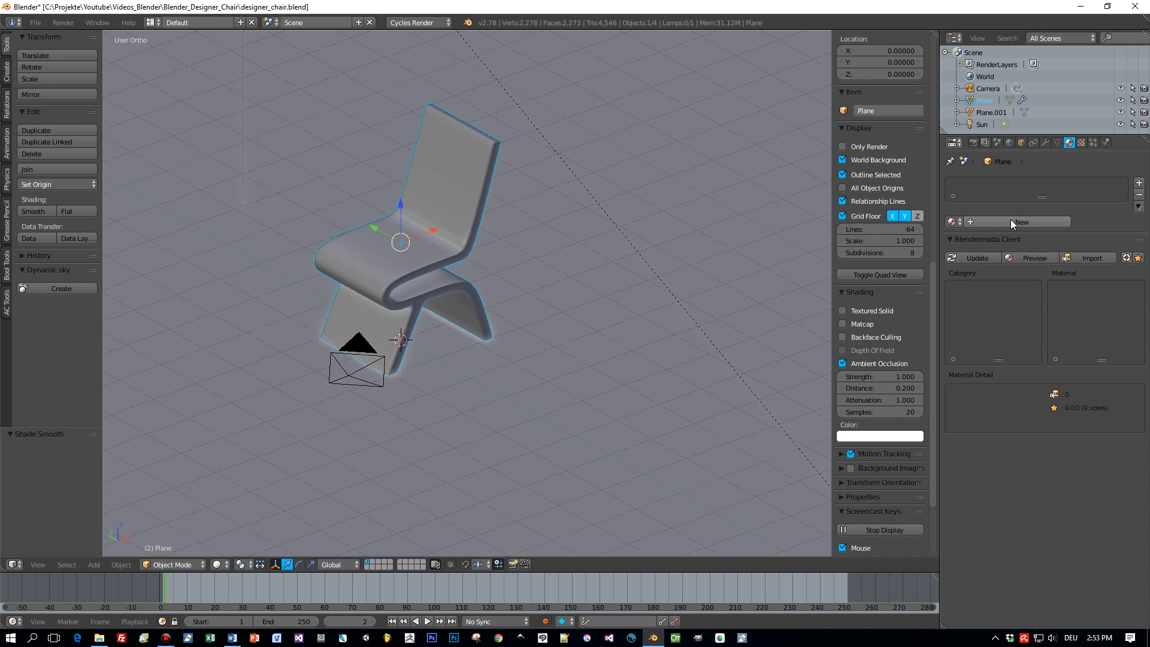
{"action": "left_click", "coordinate": [1063, 220]}
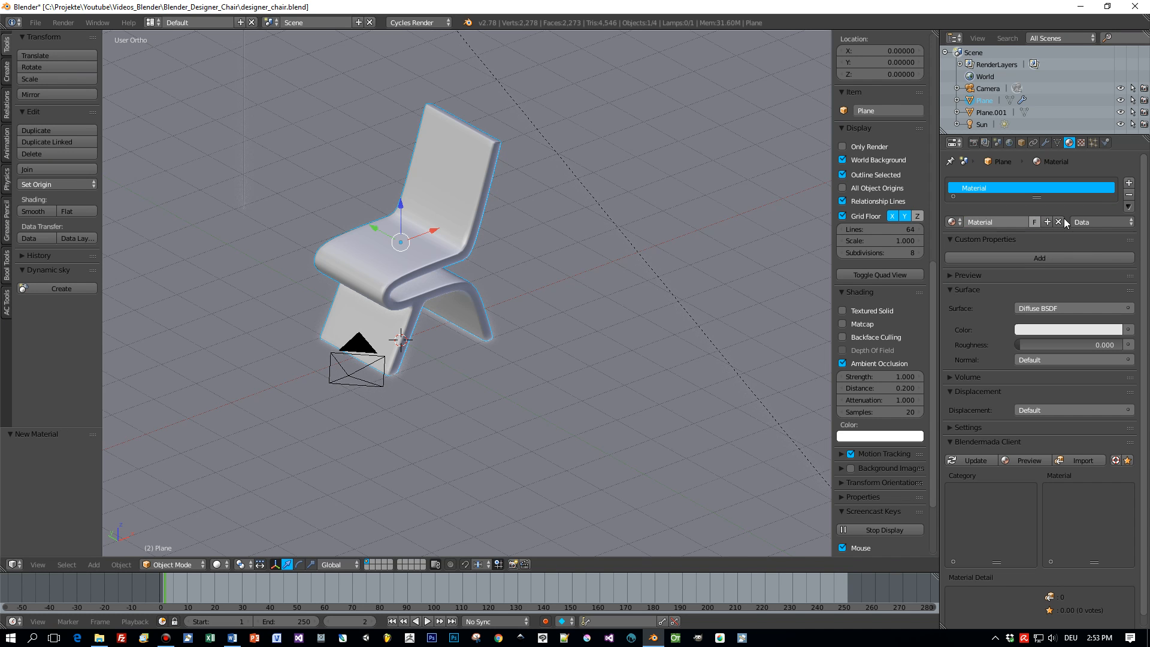
{"action": "left_click", "coordinate": [994, 222]}
{"action": "type", "text": "matChair"}
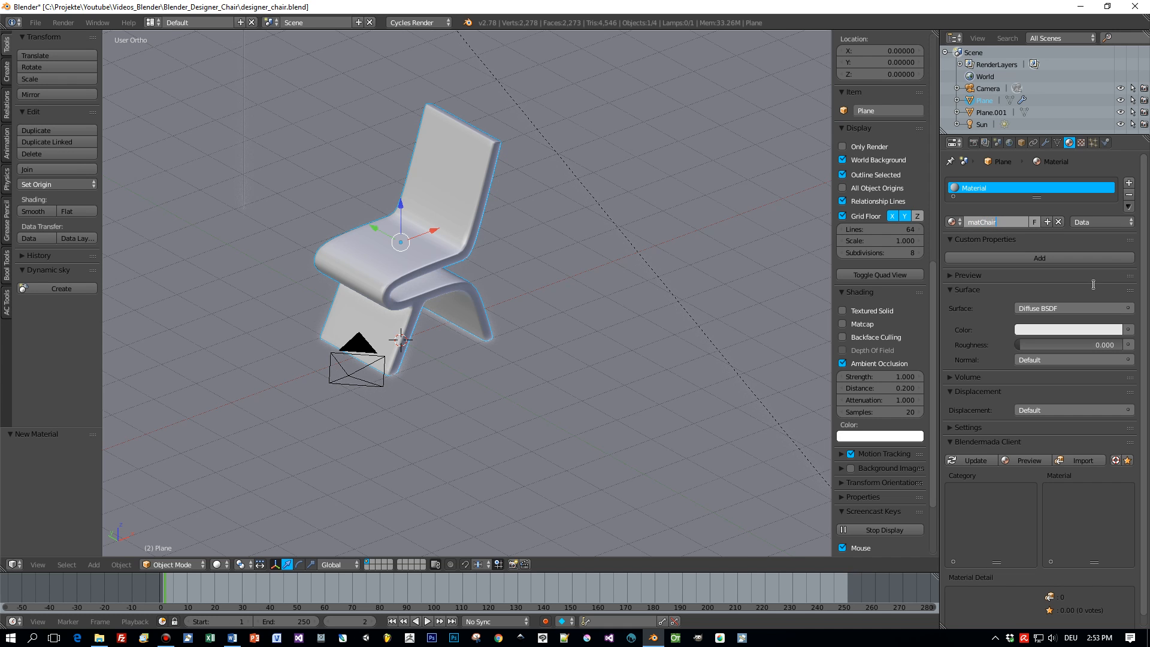
{"action": "key", "text": "Return"}
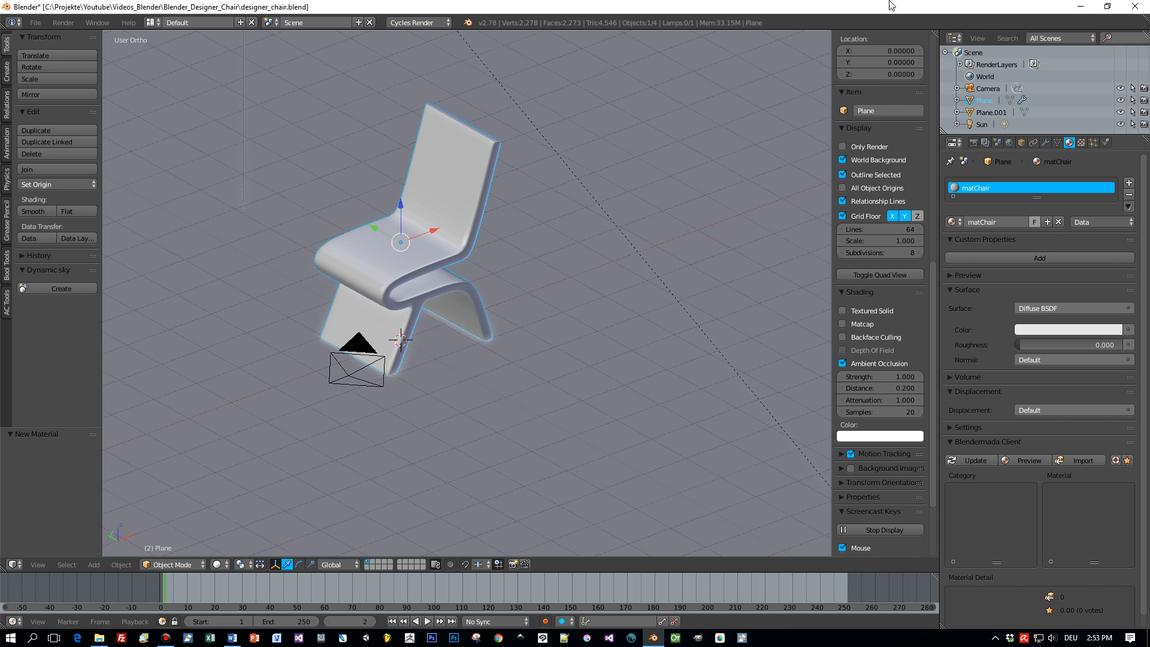
Split the 3D view into upper and lower areas and turn the lower one into a Node Editor framing all nodes.
{"action": "left_click_drag", "start_coordinate": [5, 569], "coordinate": [77, 261]}
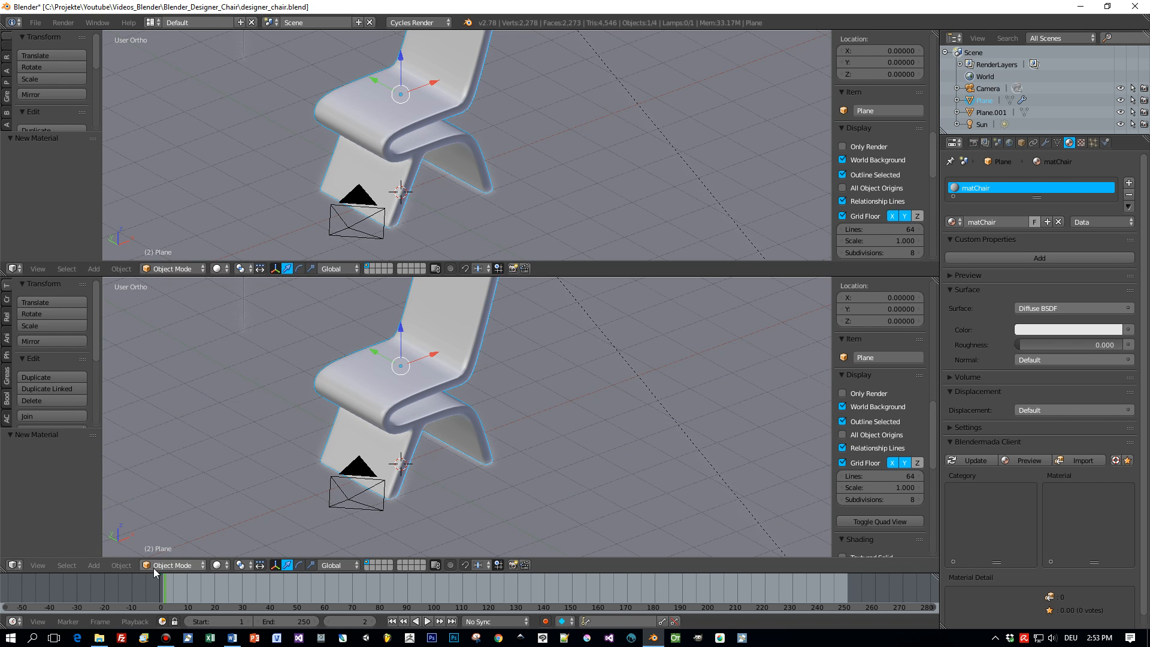
{"action": "left_click", "coordinate": [14, 565]}
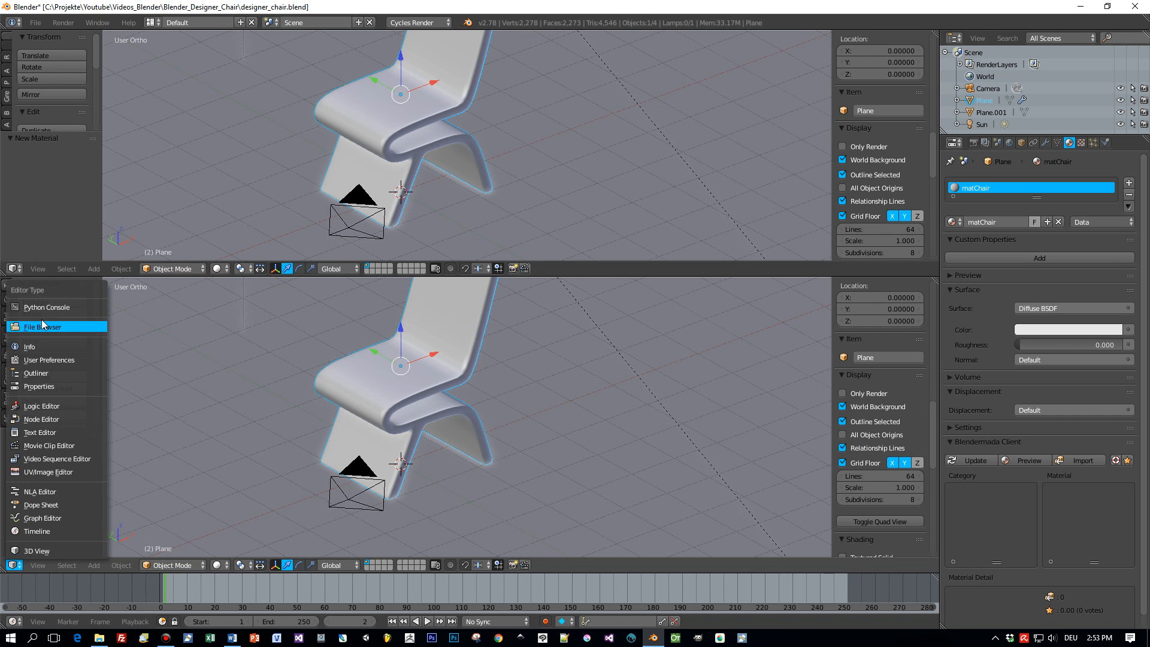
{"action": "left_click", "coordinate": [53, 419]}
{"action": "key", "text": "Home"}
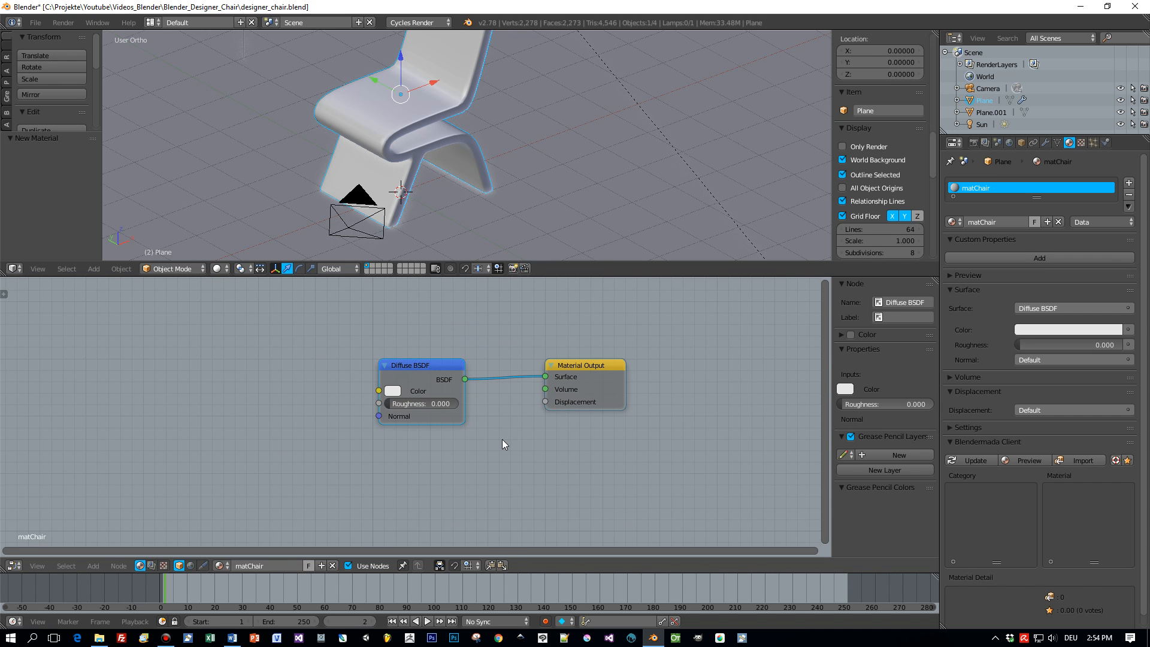
Add a Mix Shader node on the link between the Diffuse BSDF and Material Output nodes.
{"action": "key", "text": "shift+a"}
{"action": "mouse_move", "coordinate": [493, 516]}
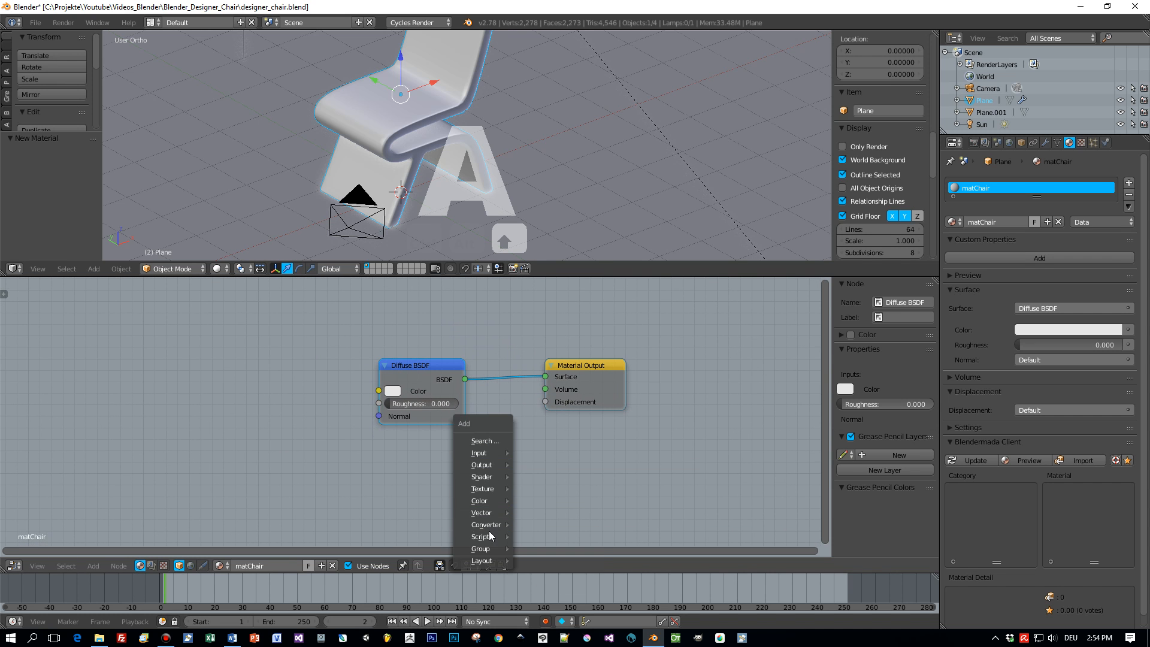
{"action": "mouse_move", "coordinate": [491, 476]}
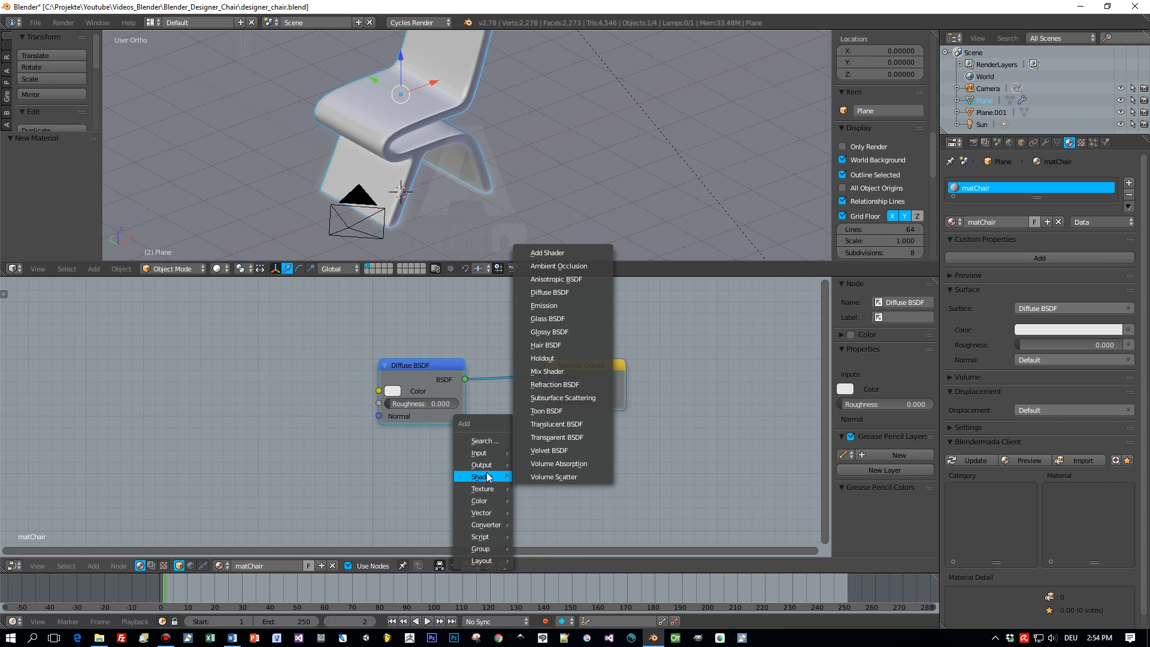
{"action": "left_click", "coordinate": [563, 371]}
{"action": "left_click", "coordinate": [512, 366]}
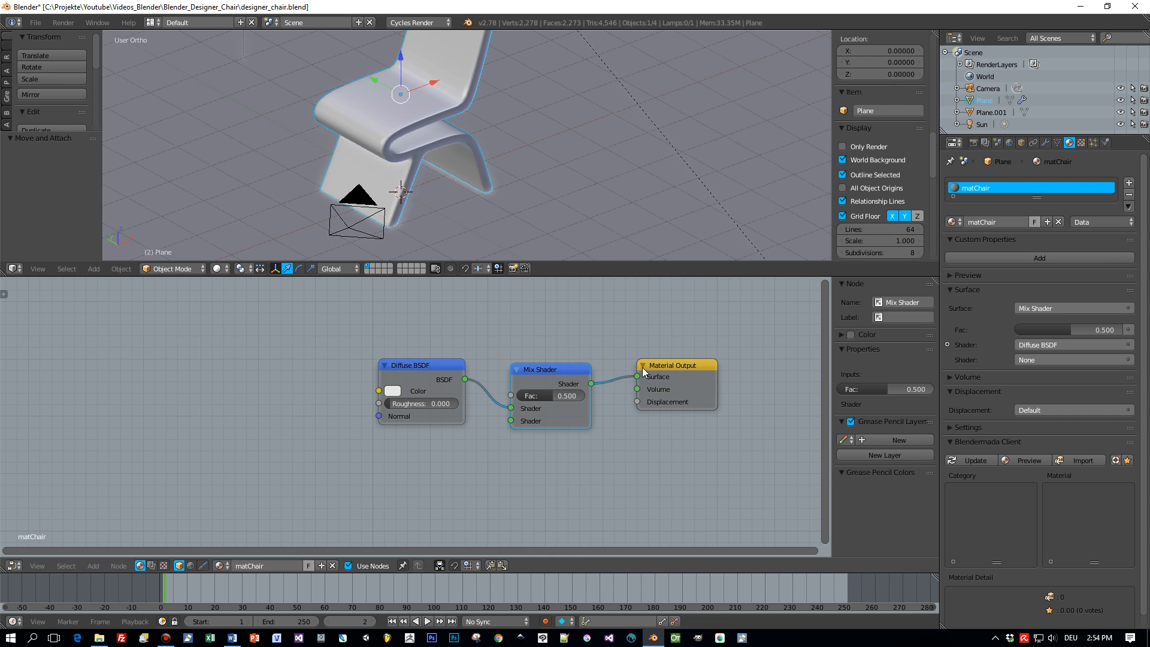
Add a Glossy BSDF node, connect it to the Mix Shader's second shader input, and arrange the Diffuse and Mix nodes around it.
{"action": "key", "text": "shift+a"}
{"action": "mouse_move", "coordinate": [405, 480]}
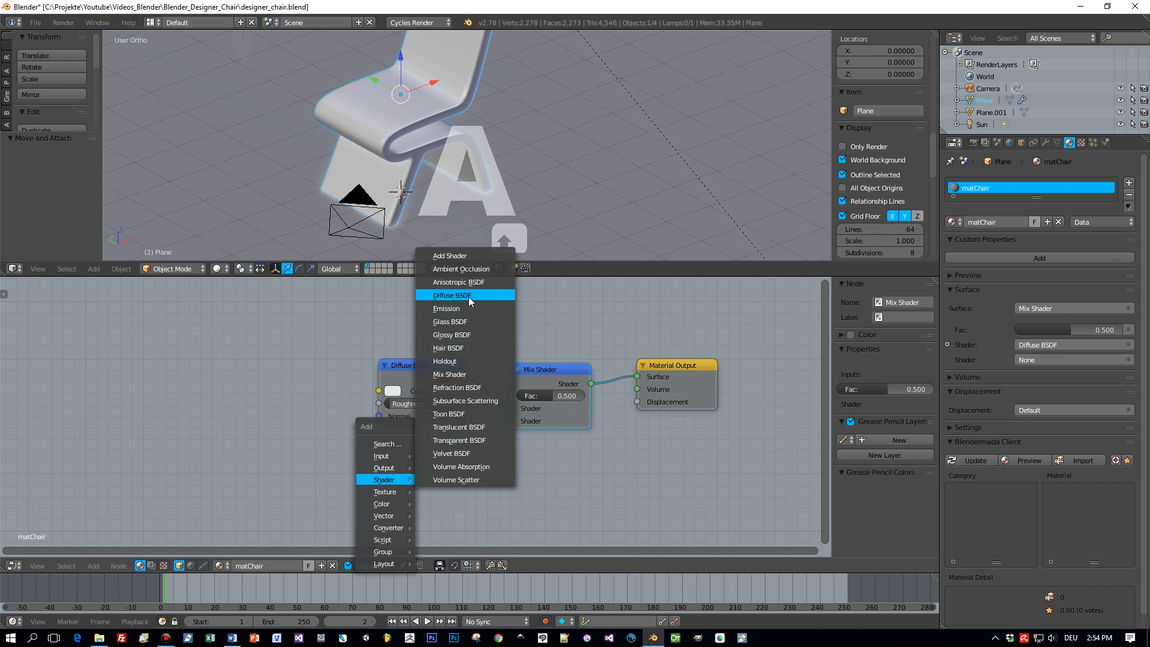
{"action": "left_click", "coordinate": [459, 336]}
{"action": "left_click", "coordinate": [379, 454]}
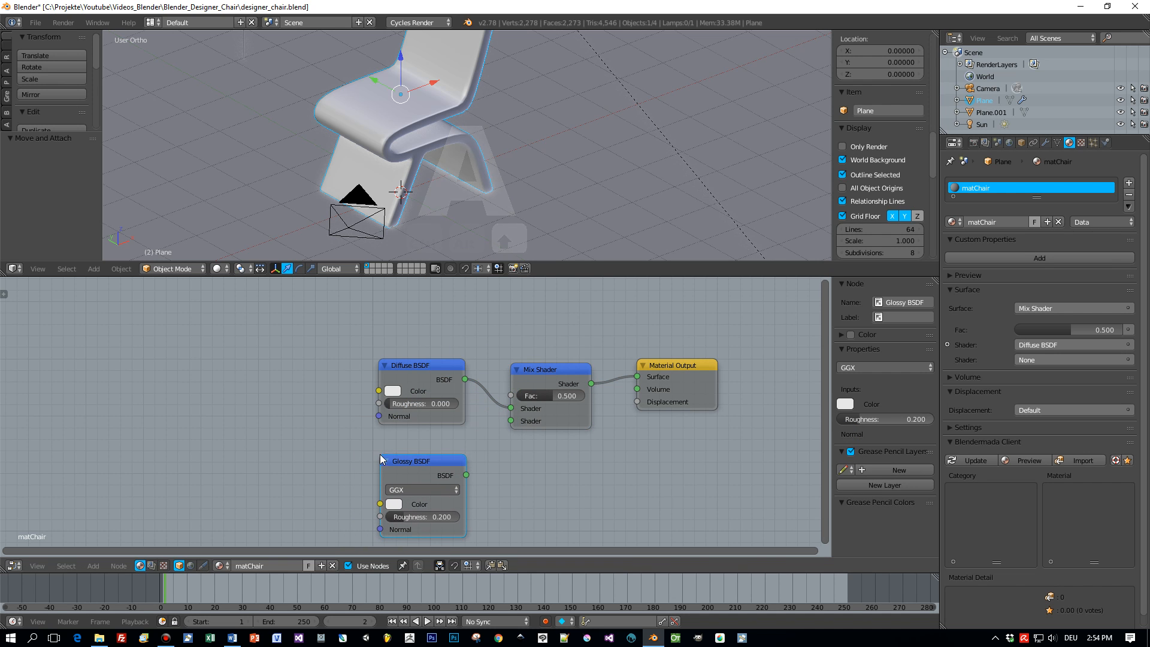
{"action": "left_click_drag", "start_coordinate": [466, 475], "coordinate": [512, 422]}
{"action": "left_click_drag", "start_coordinate": [440, 365], "coordinate": [437, 326]}
{"action": "left_click_drag", "start_coordinate": [548, 368], "coordinate": [541, 398]}
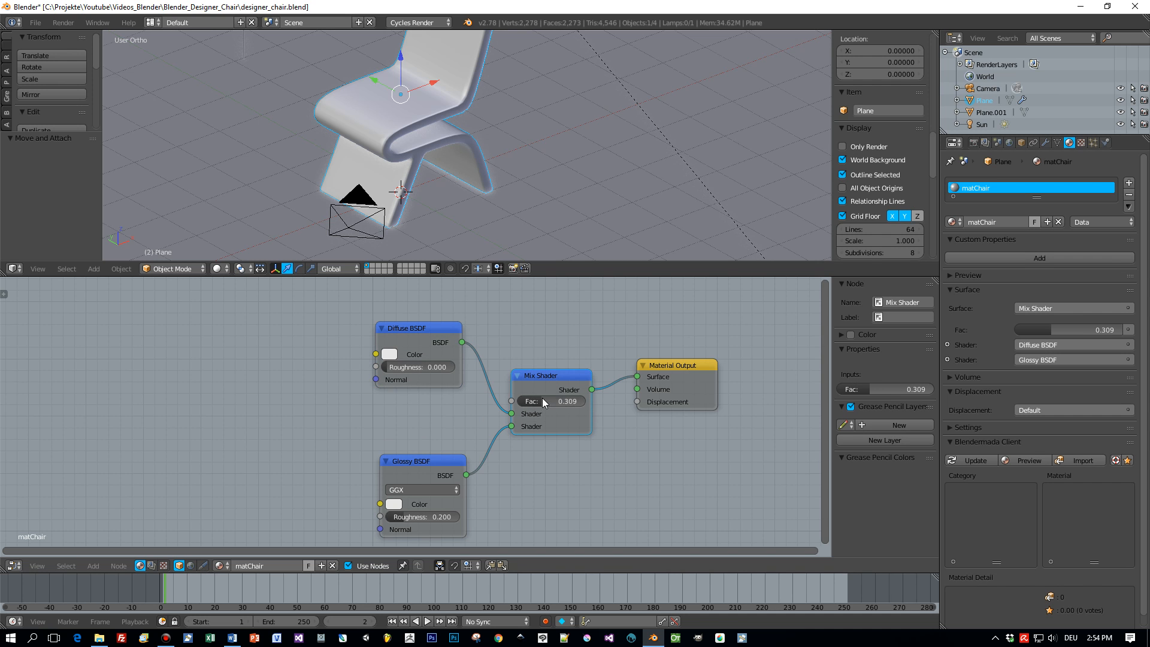
Switch the 3D view to Rendered shading and lower the Mix Shader factor to about 0.173.
{"action": "left_click", "coordinate": [217, 268]}
{"action": "left_click", "coordinate": [239, 189]}
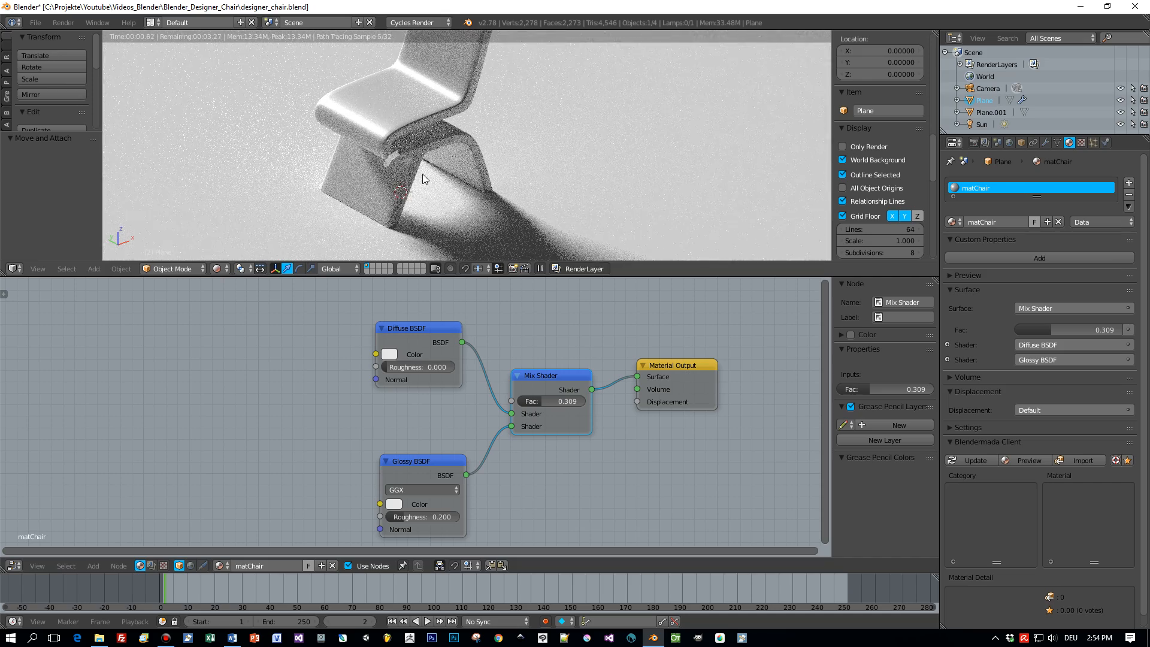
{"action": "left_click_drag", "start_coordinate": [540, 401], "coordinate": [528, 400]}
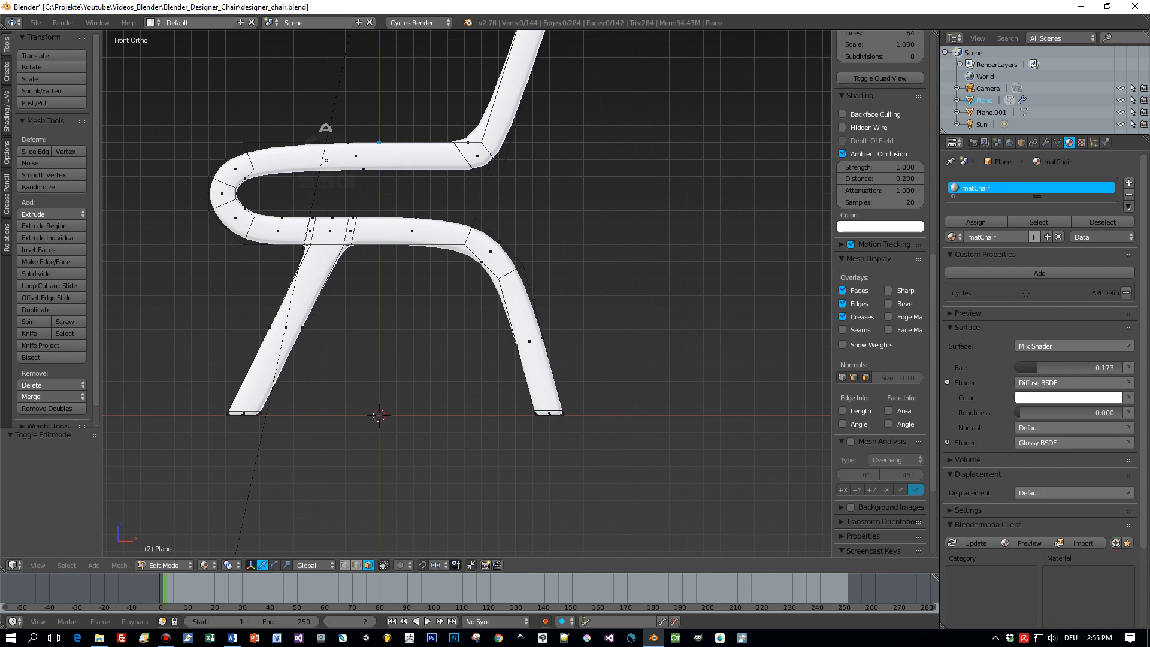
Circle-select the side-profile faces of the seat, front bend, underside and both legs in front view.
{"action": "key", "text": "d"}
{"action": "key", "text": "c"}
{"action": "scroll", "coordinate": [315, 156], "scroll_direction": "down", "scroll_amount": 2}
{"action": "scroll", "coordinate": [315, 157], "scroll_direction": "up", "scroll_amount": 4}
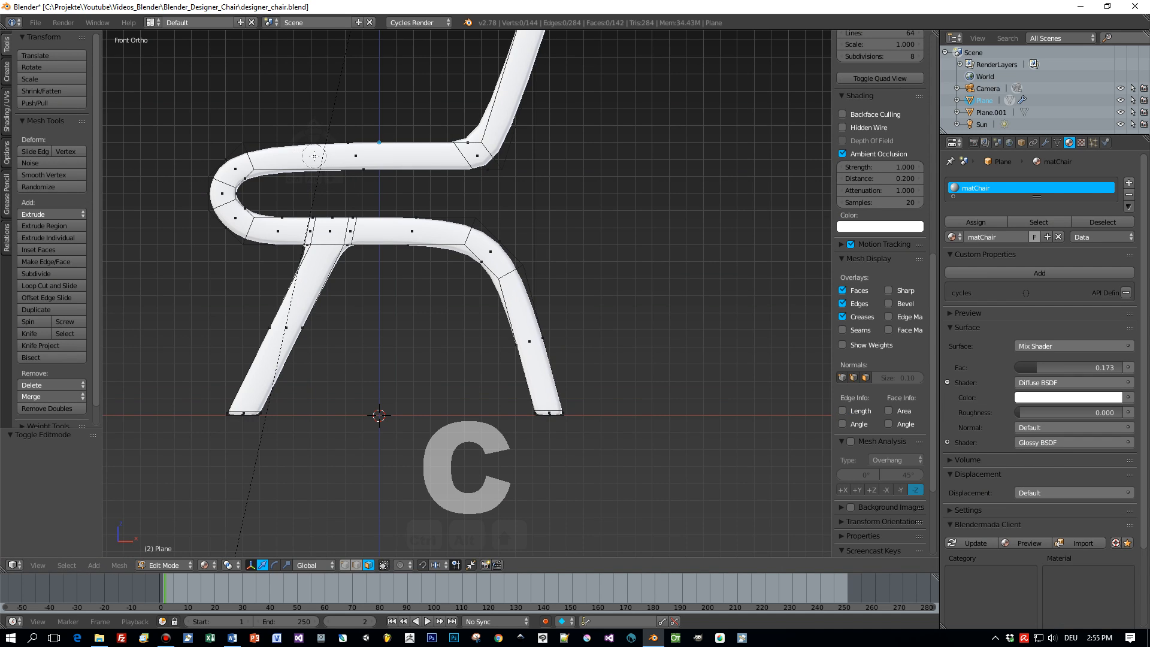
{"action": "left_click", "coordinate": [356, 156]}
{"action": "left_click", "coordinate": [478, 155]}
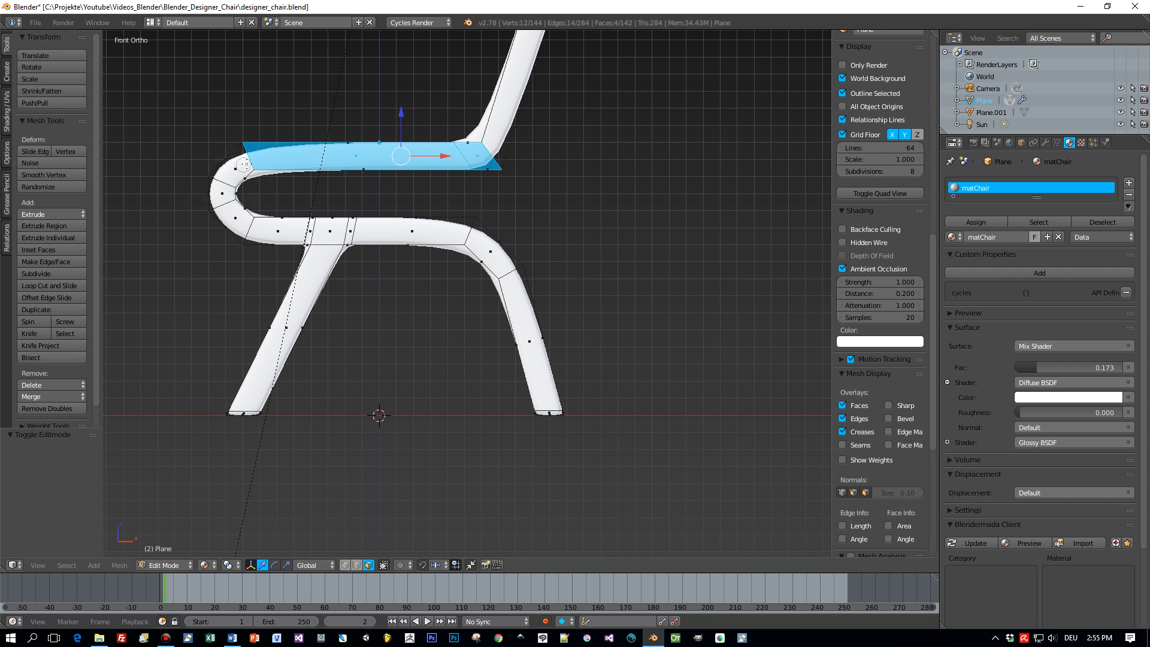
{"action": "mouse_move", "coordinate": [252, 157]}
{"action": "left_mouse_down"}
{"action": "mouse_move", "coordinate": [222, 201]}
{"action": "mouse_move", "coordinate": [305, 229]}
{"action": "mouse_move", "coordinate": [490, 258]}
{"action": "left_mouse_up"}
{"action": "left_click_drag", "start_coordinate": [523, 309], "coordinate": [542, 377]}
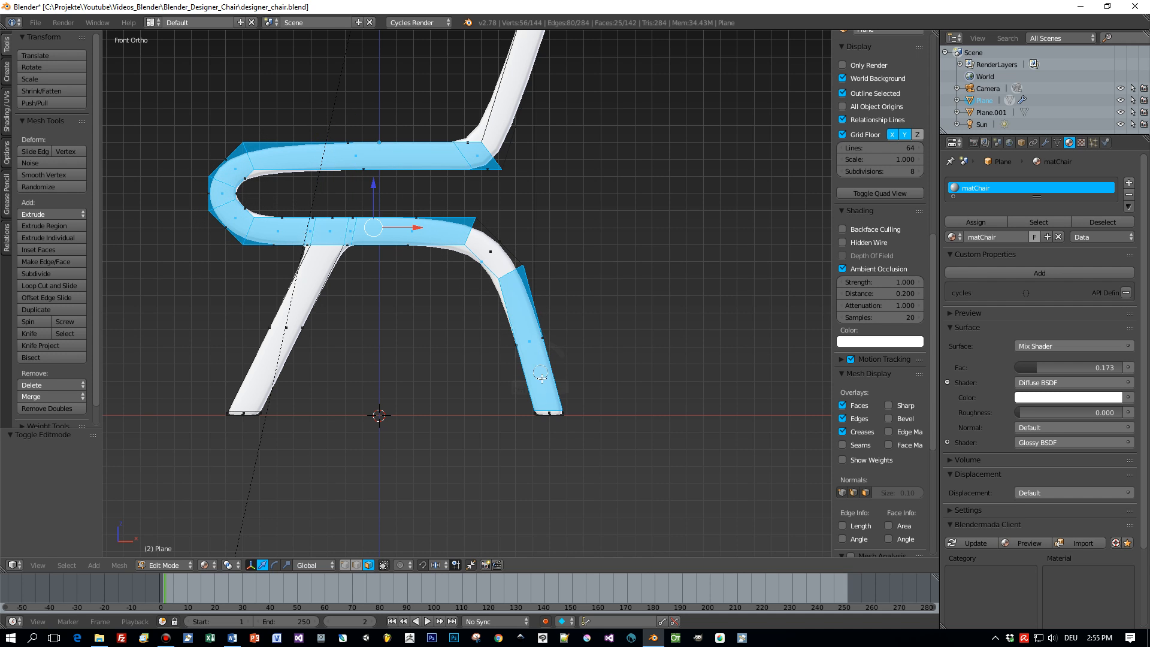
{"action": "left_click", "coordinate": [489, 255]}
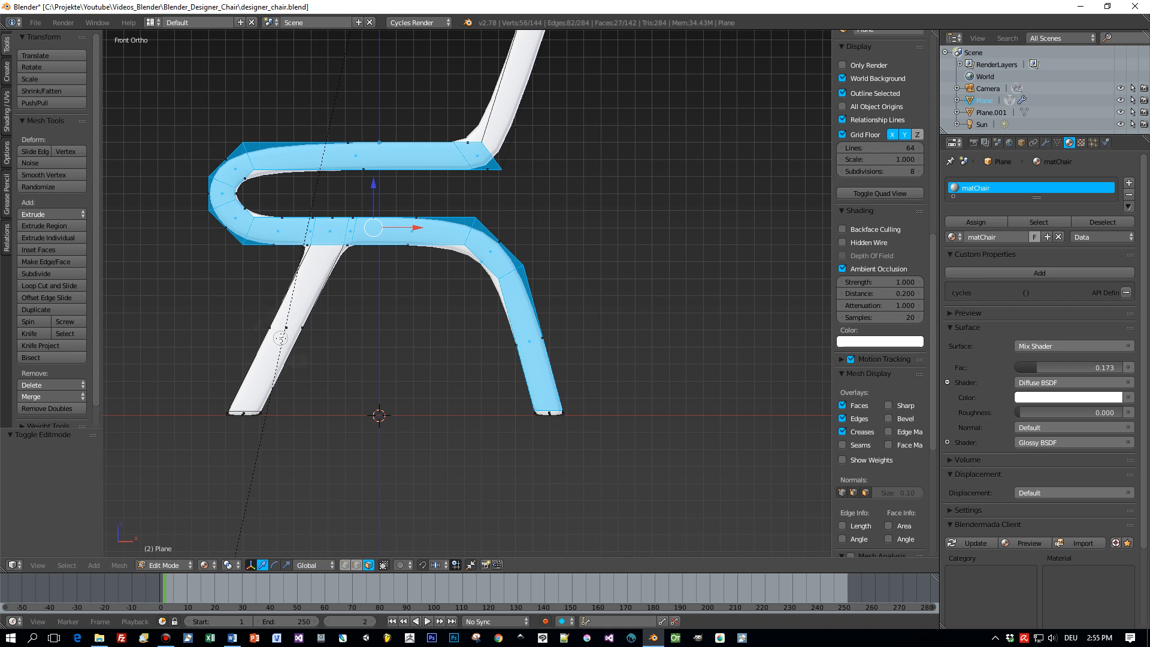
{"action": "left_click_drag", "start_coordinate": [292, 321], "coordinate": [288, 328]}
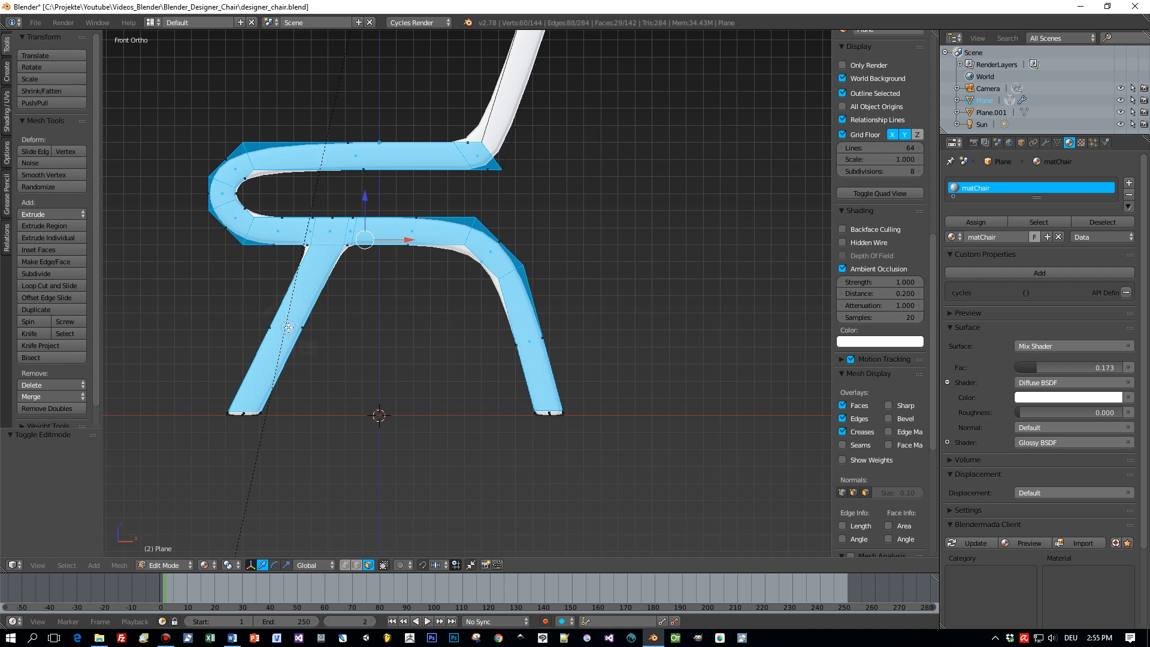
{"action": "left_click", "coordinate": [243, 411]}
{"action": "left_click", "coordinate": [550, 413]}
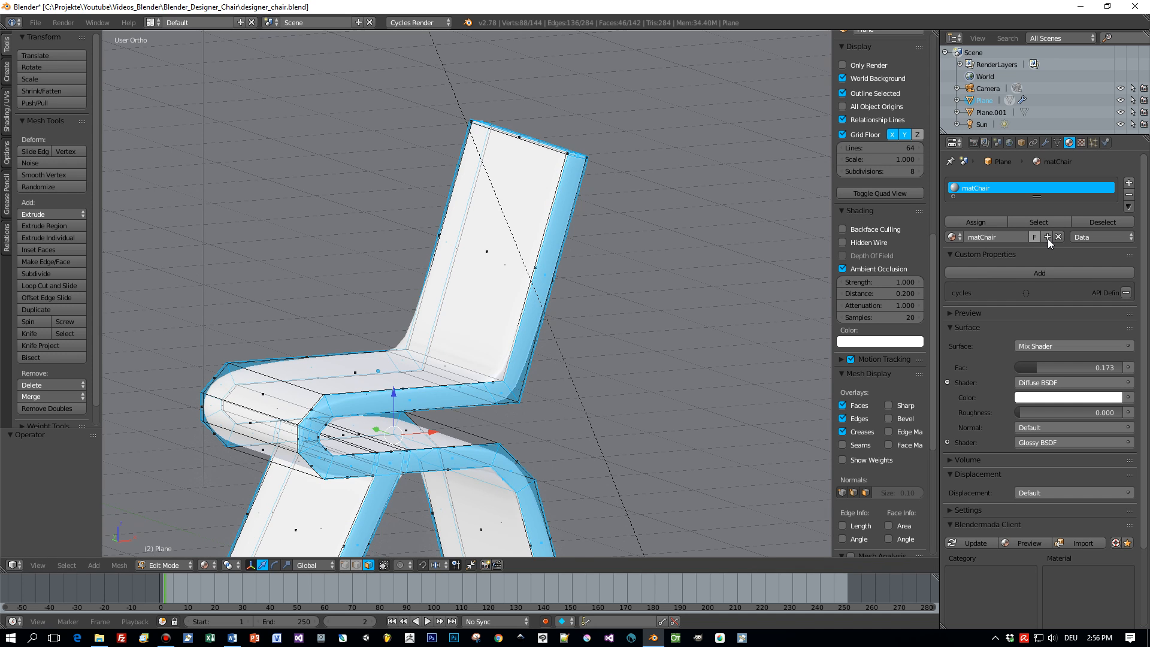
Duplicate the matChair material and rename the copy matChairColor.
{"action": "left_click", "coordinate": [1048, 237]}
{"action": "double_click", "coordinate": [998, 237]}
{"action": "left_click_drag", "start_coordinate": [998, 237], "coordinate": [1046, 239]}
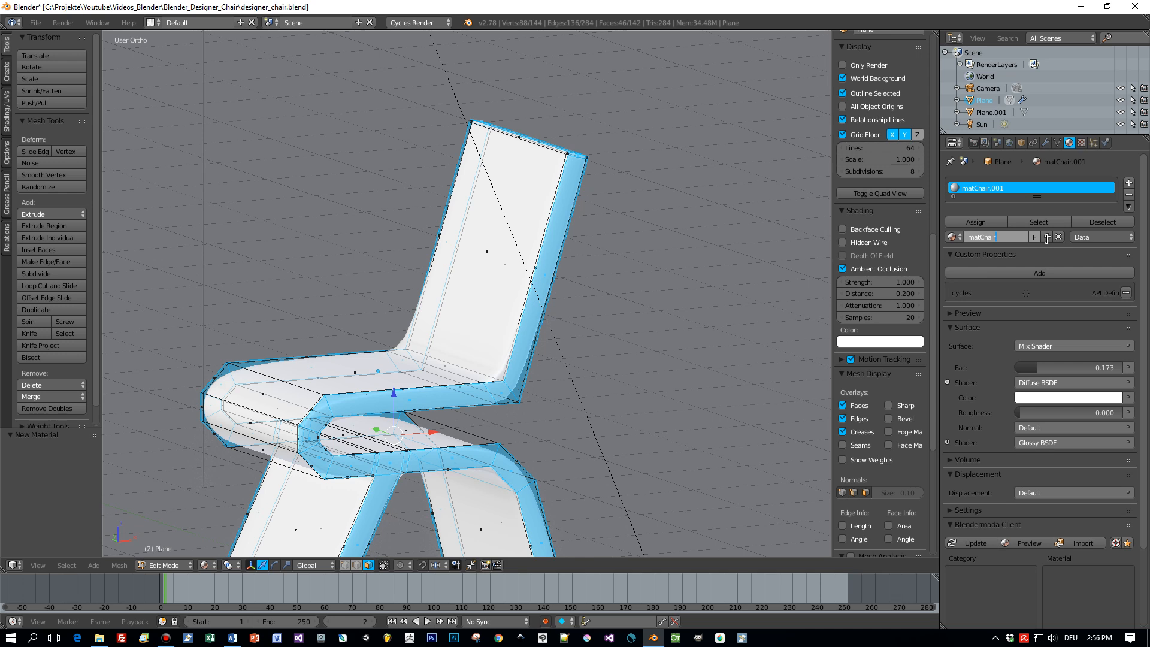
{"action": "type", "text": "Color"}
{"action": "key", "text": "Return"}
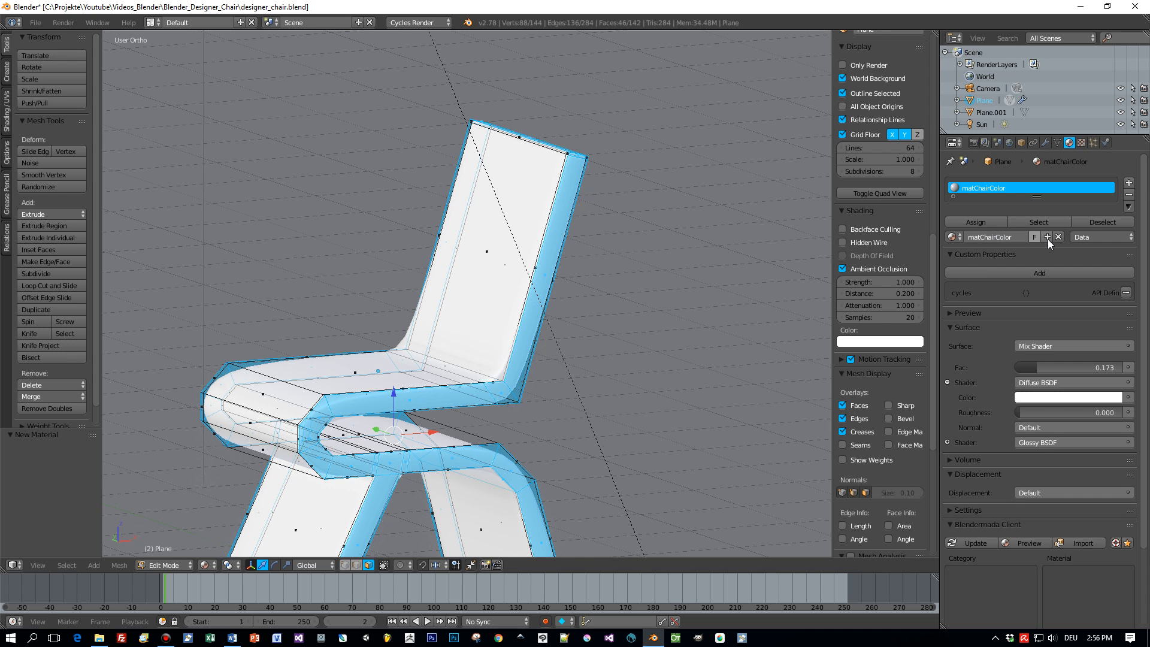
Set the Diffuse BSDF color of matChairColor to a dark green.
{"action": "left_click", "coordinate": [1074, 398]}
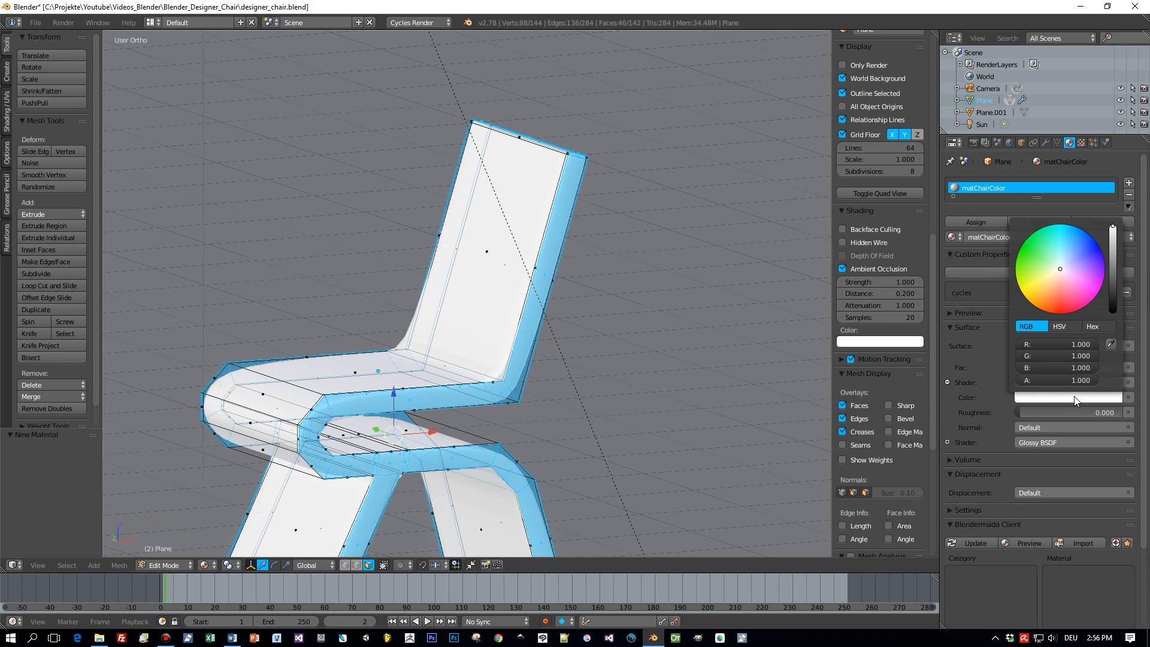
{"action": "mouse_move", "coordinate": [1058, 267]}
{"action": "left_mouse_down"}
{"action": "mouse_move", "coordinate": [1038, 245]}
{"action": "mouse_move", "coordinate": [1039, 257]}
{"action": "left_mouse_up"}
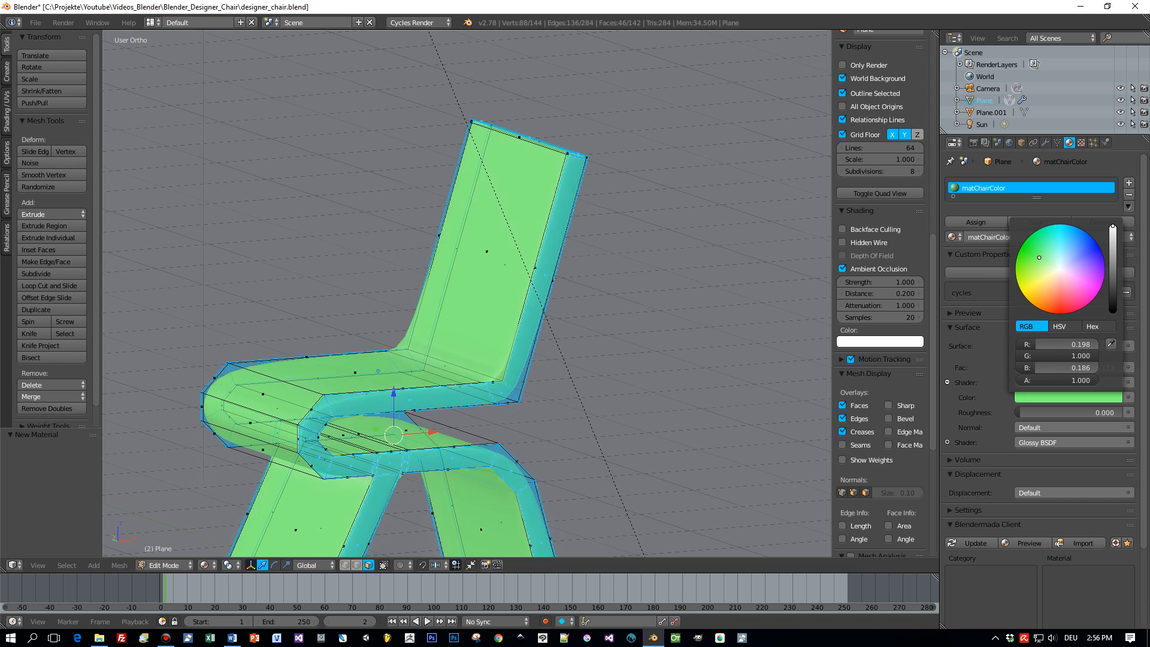
{"action": "left_click_drag", "start_coordinate": [1113, 231], "coordinate": [1112, 270]}
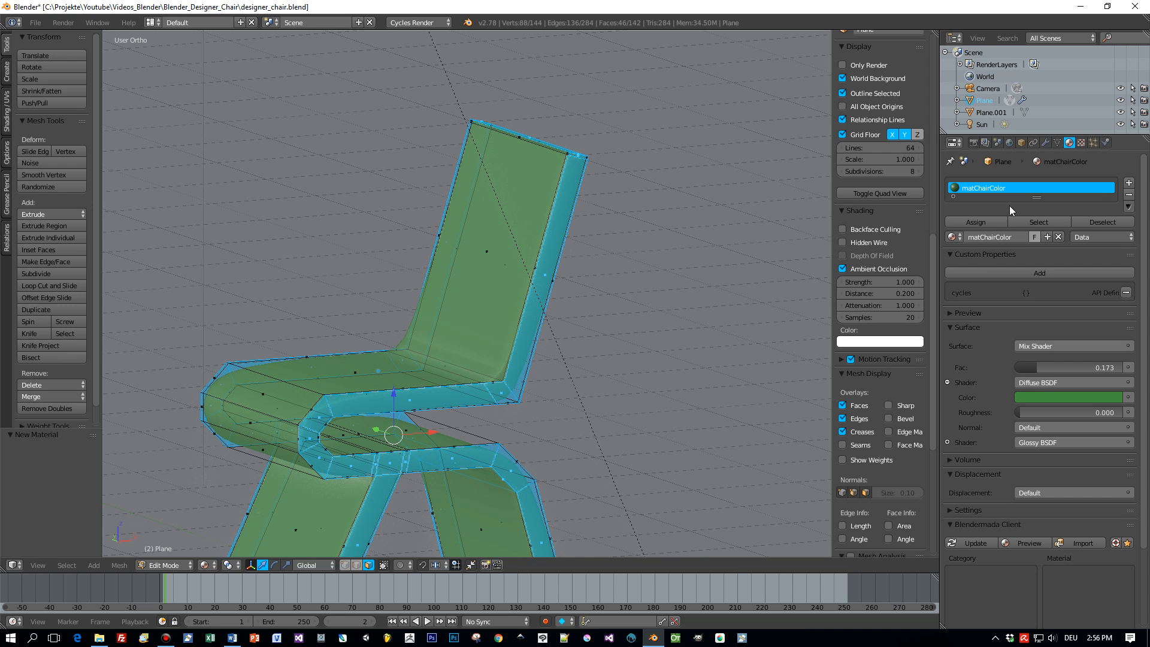
Enlarge the chair's material list and add a second slot holding the existing matChair material.
{"action": "middle_click_drag", "start_coordinate": [482, 328], "coordinate": [553, 349]}
{"action": "scroll", "coordinate": [553, 350], "scroll_direction": "down", "scroll_amount": 3}
{"action": "left_click_drag", "start_coordinate": [1037, 196], "coordinate": [1037, 245]}
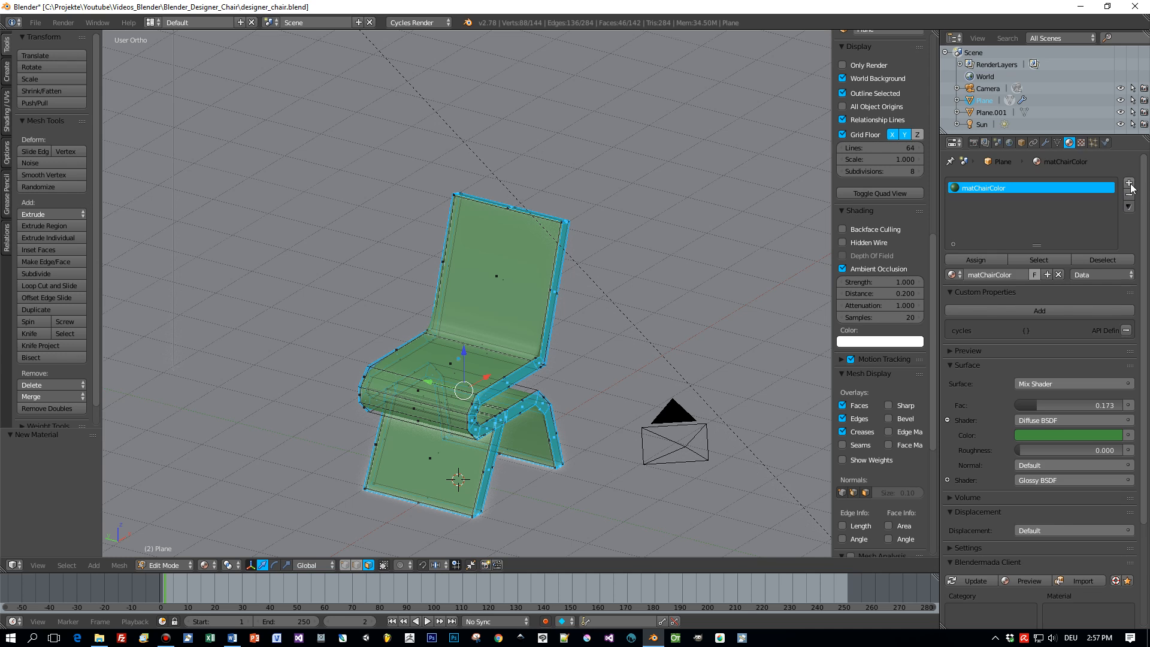
{"action": "left_click", "coordinate": [1128, 183]}
{"action": "left_click", "coordinate": [952, 274]}
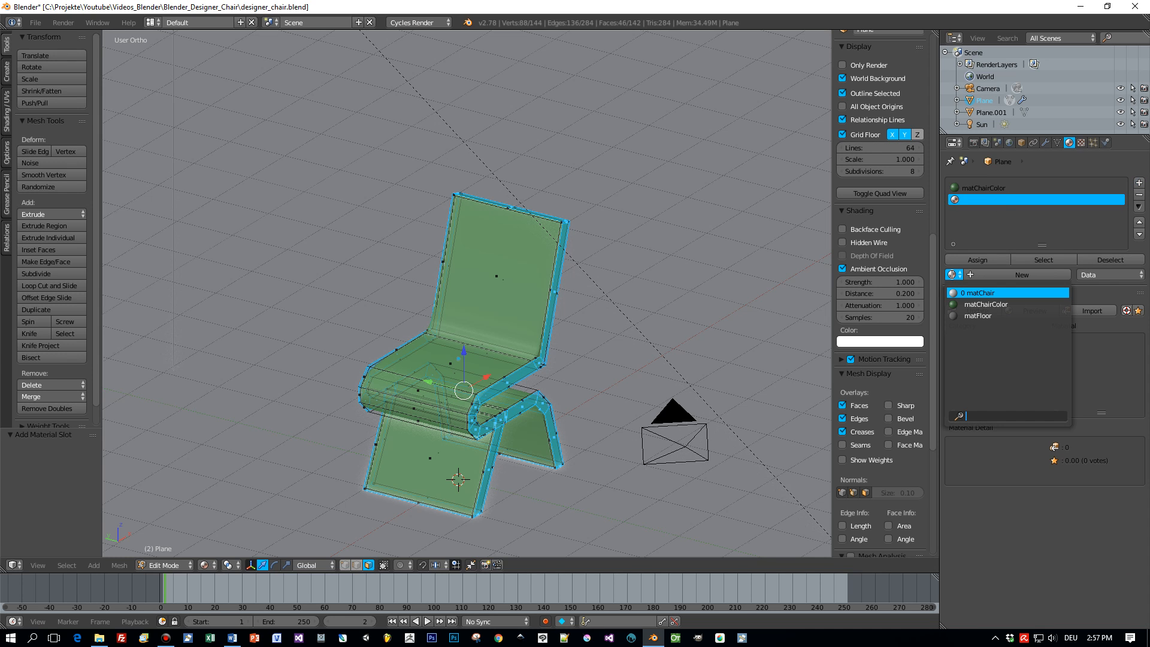
{"action": "left_click", "coordinate": [970, 294]}
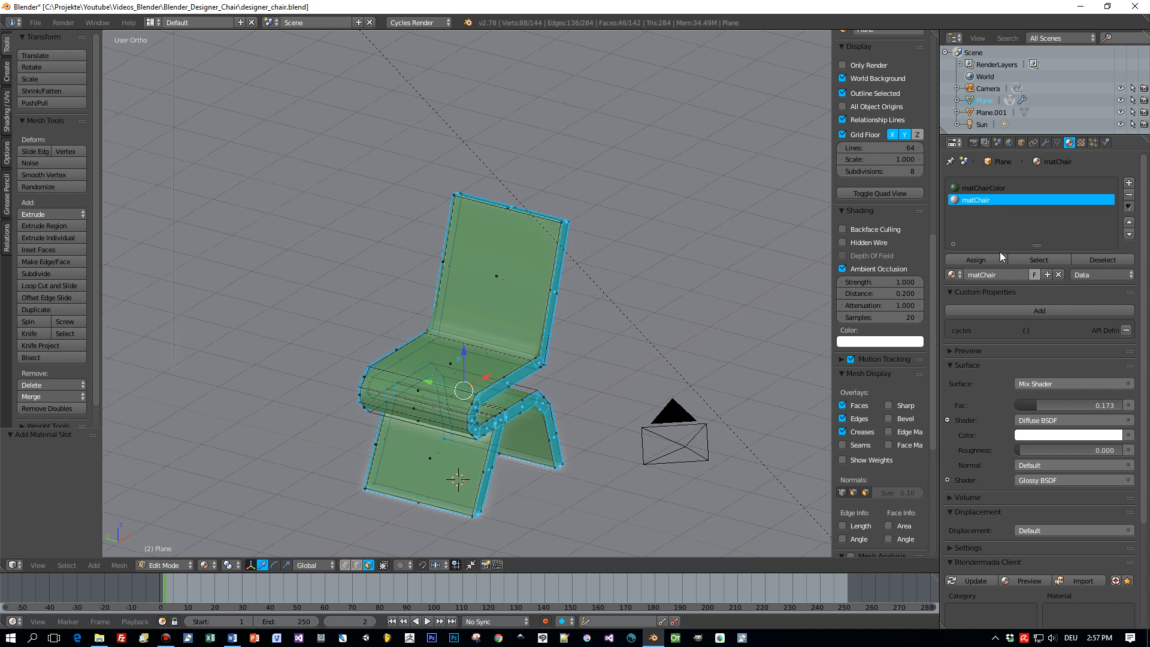
Assign matChairColor to the selected side faces, then invert the selection and assign matChair to the other faces.
{"action": "left_click", "coordinate": [981, 187]}
{"action": "left_click", "coordinate": [983, 261]}
{"action": "middle_click_drag", "start_coordinate": [638, 282], "coordinate": [669, 296]}
{"action": "key", "text": "ctrl+i"}
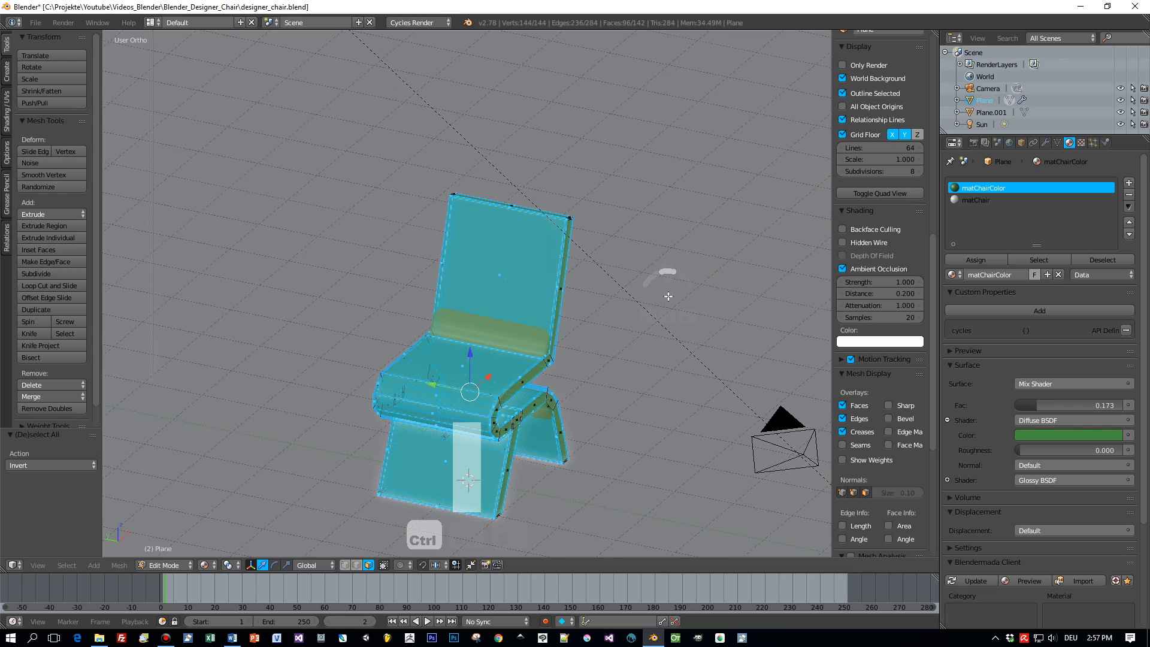
{"action": "left_click", "coordinate": [978, 200]}
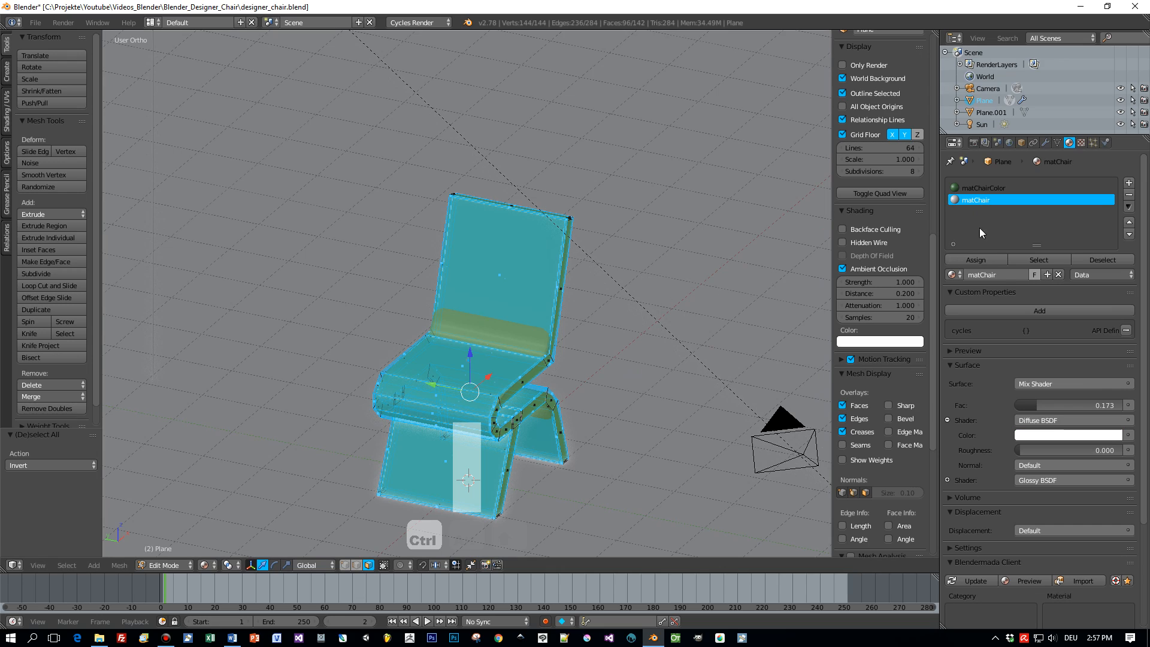
{"action": "left_click", "coordinate": [985, 261]}
{"action": "middle_click_drag", "start_coordinate": [850, 282], "coordinate": [770, 338]}
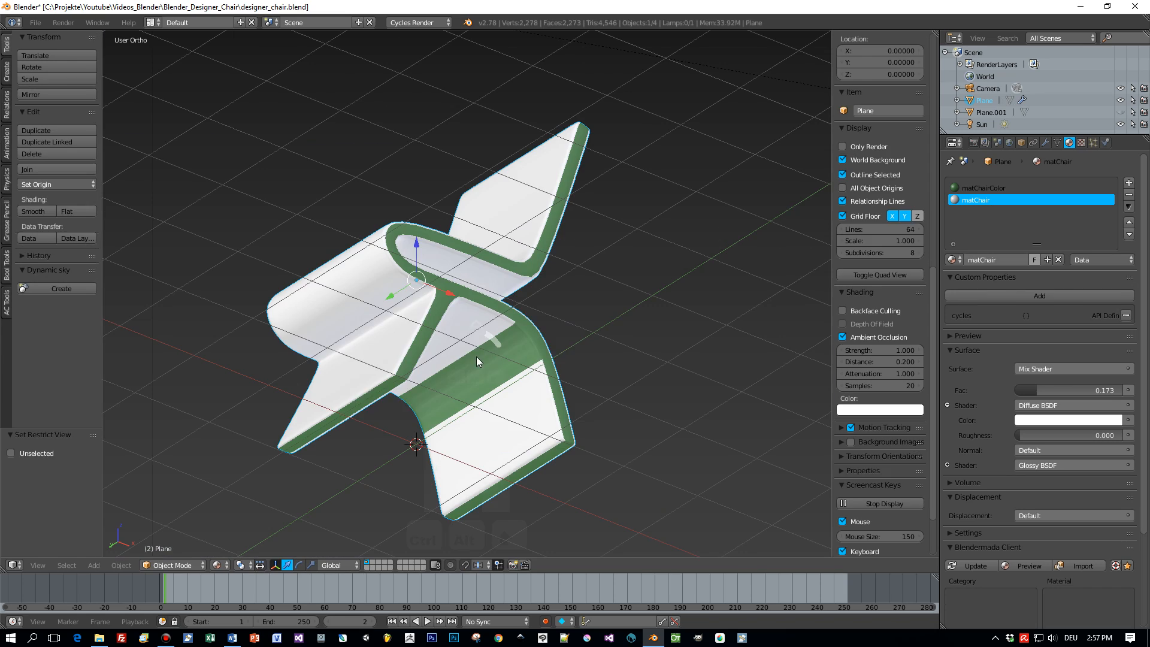
Edit the chair mesh and assign matChair to the wide green face under the rear leg's bend.
{"action": "key", "text": "Tab"}
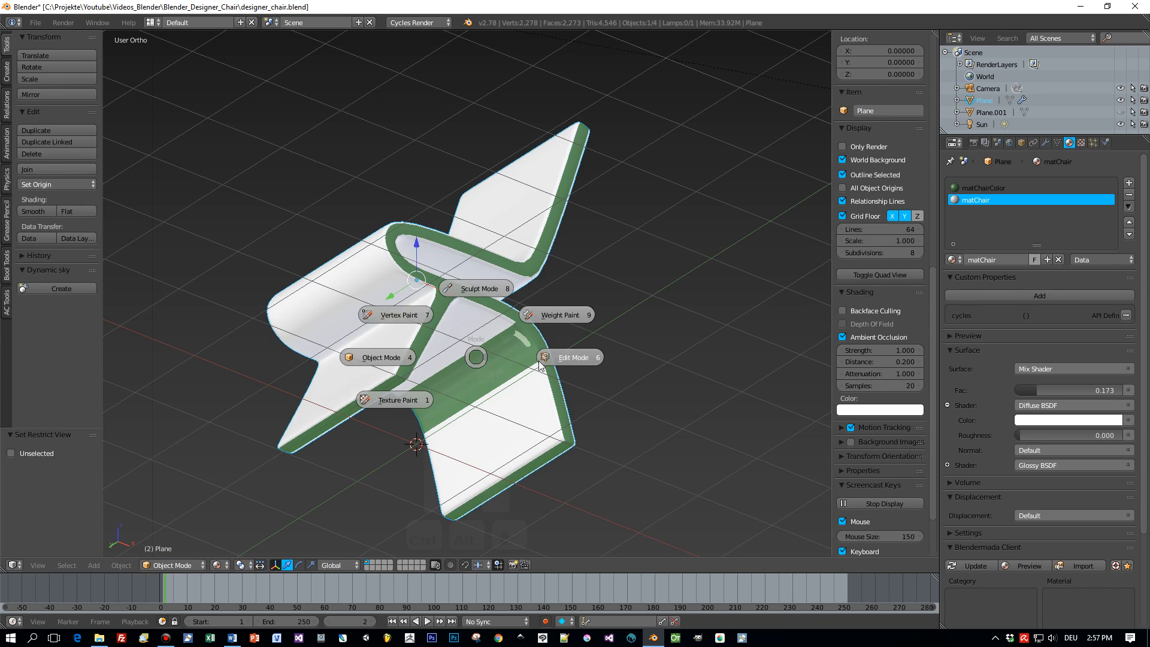
{"action": "left_click", "coordinate": [526, 357]}
{"action": "key", "text": "a"}
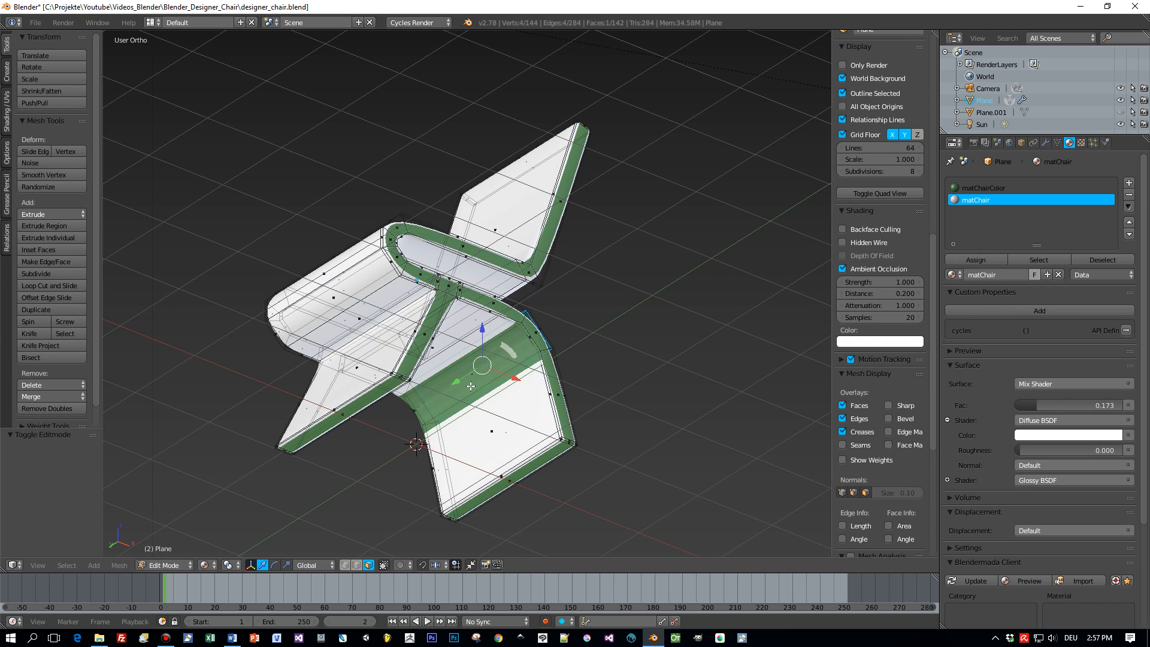
{"action": "middle_click_drag", "start_coordinate": [413, 530], "coordinate": [420, 523]}
{"action": "mouse_move", "coordinate": [512, 412]}
{"action": "middle_mouse_down"}
{"action": "mouse_move", "coordinate": [455, 413]}
{"action": "mouse_move", "coordinate": [527, 407]}
{"action": "middle_mouse_up"}
{"action": "left_click", "coordinate": [988, 261]}
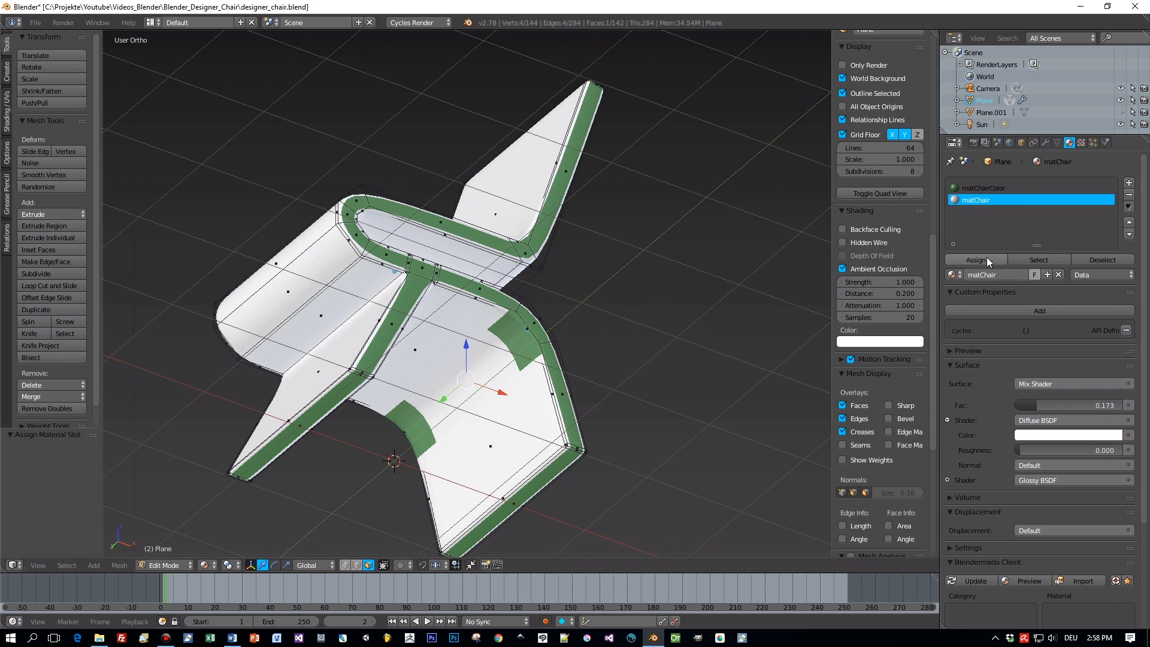
Assign matChair to the small green patches at both ends of the rear leg's inner bend.
{"action": "middle_click_drag", "start_coordinate": [479, 336], "coordinate": [508, 332]}
{"action": "middle_click_drag", "start_coordinate": [412, 418], "coordinate": [563, 308]}
{"action": "right_click", "coordinate": [563, 309]}
{"action": "left_click", "coordinate": [980, 200]}
{"action": "left_click", "coordinate": [971, 261]}
{"action": "right_click", "coordinate": [416, 384]}
{"action": "left_click", "coordinate": [980, 200]}
{"action": "left_click", "coordinate": [972, 260]}
{"action": "right_click", "coordinate": [426, 382]}
{"action": "left_click", "coordinate": [979, 200]}
{"action": "left_click", "coordinate": [973, 260]}
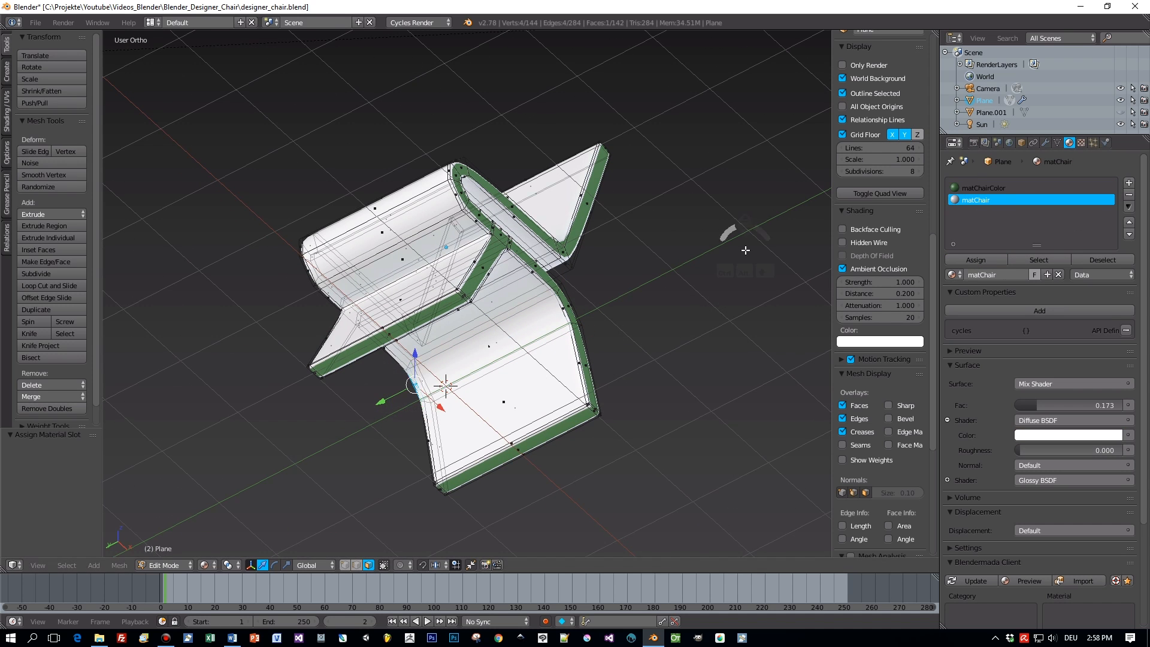
Correct the material assignment on the backrest's top edge, giving its middle face matChair.
{"action": "middle_click_drag", "start_coordinate": [635, 245], "coordinate": [581, 347]}
{"action": "right_click", "coordinate": [508, 199]}
{"action": "left_click", "coordinate": [976, 200]}
{"action": "left_click", "coordinate": [976, 260]}
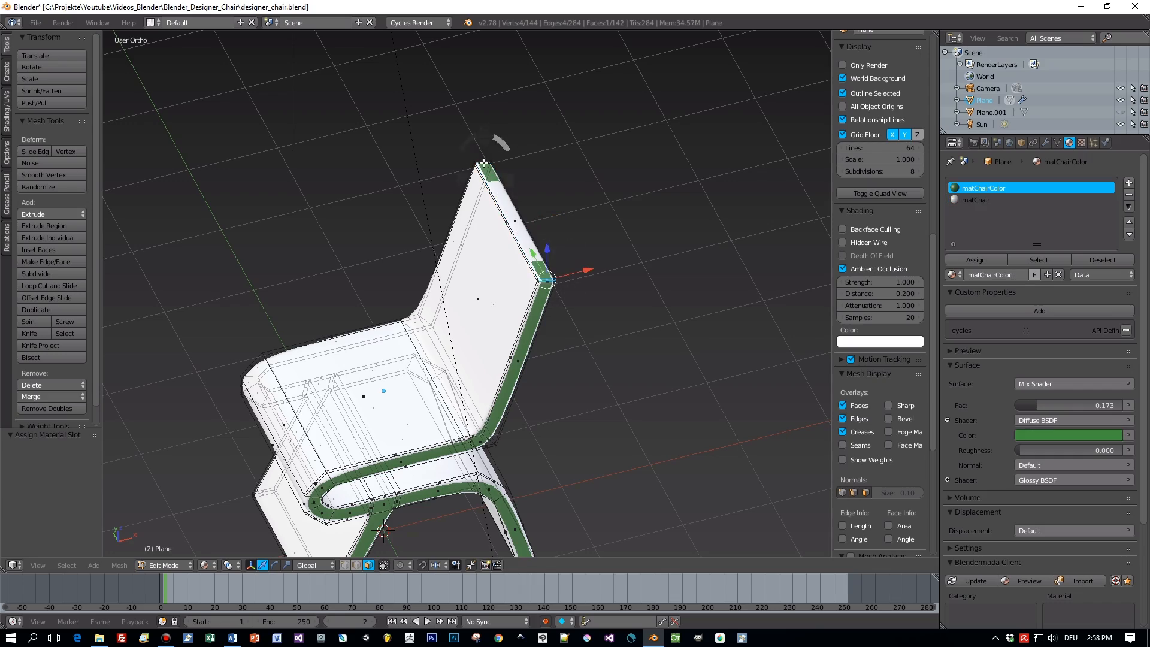
{"action": "middle_click_drag", "start_coordinate": [689, 257], "coordinate": [779, 336]}
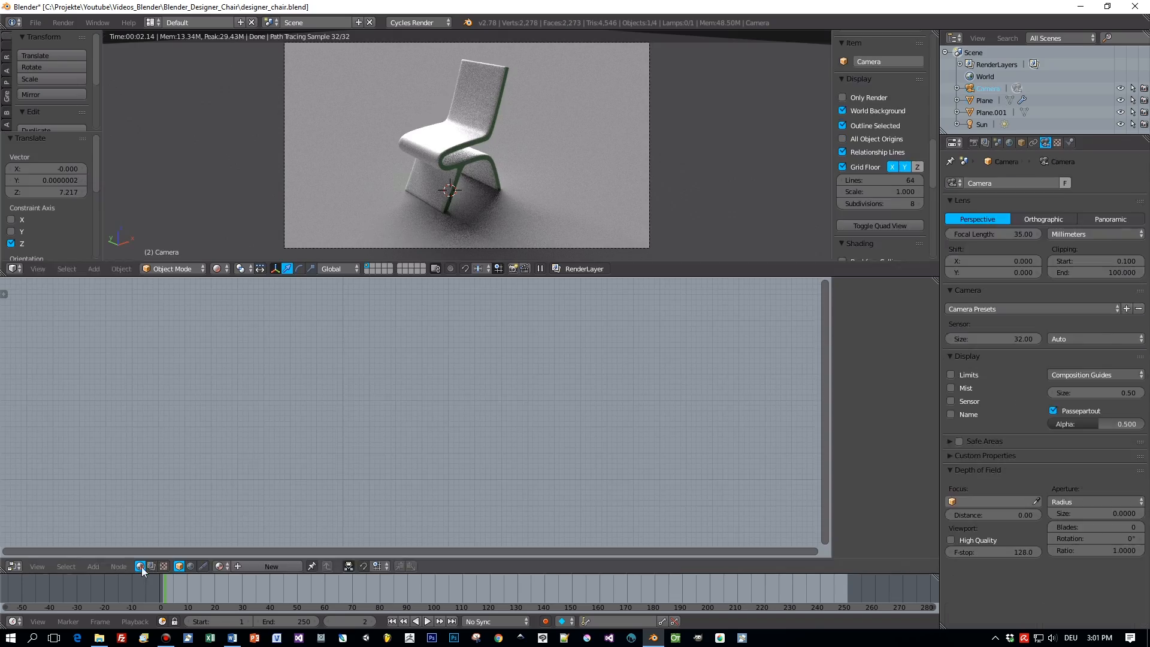
Brighten the green Diffuse BSDF color of matChairColor to full value in the node editor.
{"action": "left_click_drag", "start_coordinate": [339, 471], "coordinate": [337, 463]}
{"action": "scroll", "coordinate": [348, 422], "scroll_direction": "up", "scroll_amount": 3}
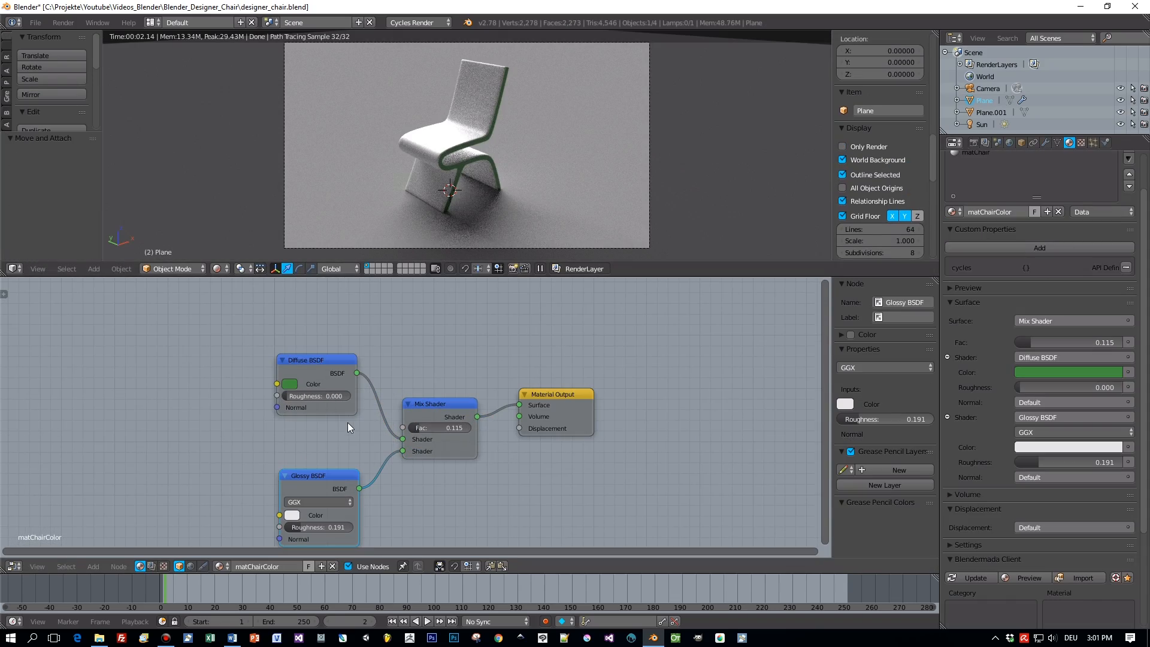
{"action": "left_click", "coordinate": [289, 385]}
{"action": "left_click_drag", "start_coordinate": [372, 266], "coordinate": [373, 232]}
Switch to the matChair nodes to check their Diffuse color, and return to matChairColor.
{"action": "left_click", "coordinate": [221, 566]}
{"action": "left_click", "coordinate": [272, 458]}
{"action": "left_click", "coordinate": [290, 385]}
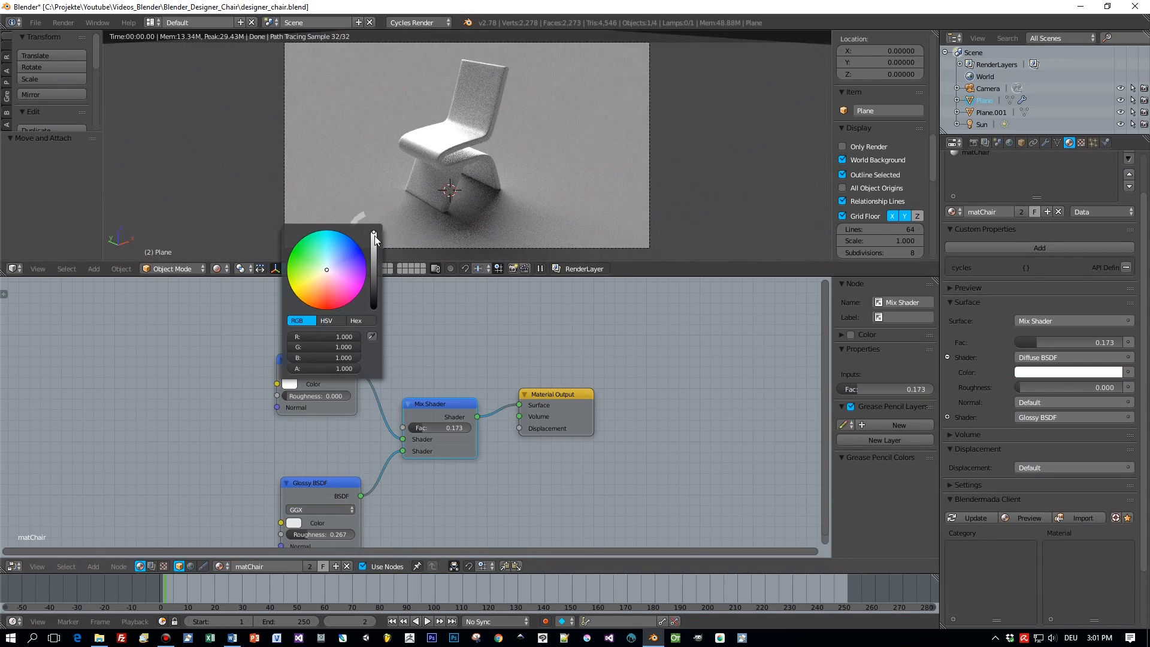
{"action": "left_click", "coordinate": [221, 566]}
{"action": "left_click", "coordinate": [253, 458]}
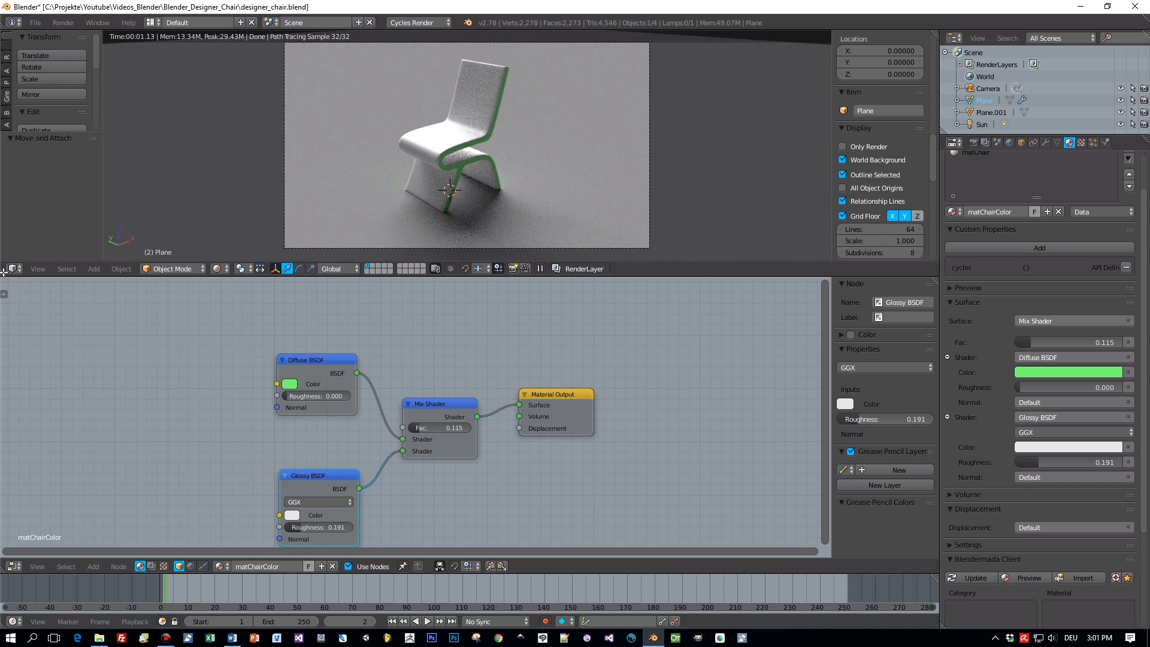
Merge the node editor area into the 3D view and use a Sky Texture as the World background color.
{"action": "left_click_drag", "start_coordinate": [4, 272], "coordinate": [24, 324]}
{"action": "left_click", "coordinate": [221, 565]}
{"action": "left_click", "coordinate": [1009, 143]}
{"action": "left_click", "coordinate": [1071, 248]}
{"action": "left_click", "coordinate": [1138, 269]}
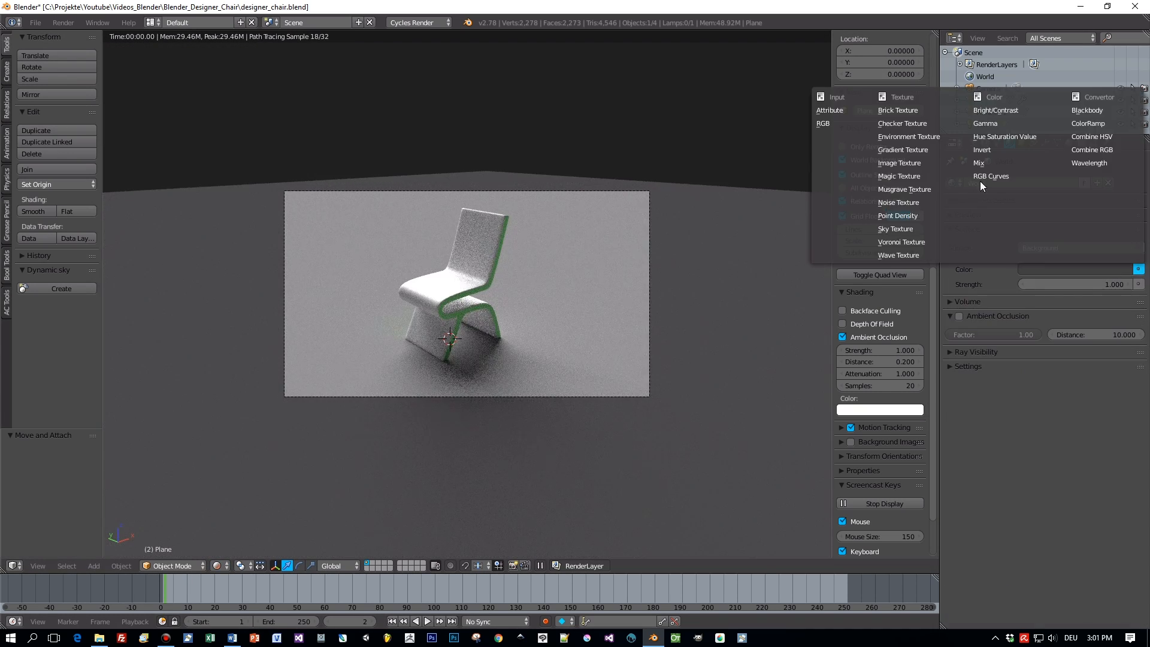
{"action": "left_click", "coordinate": [912, 228]}
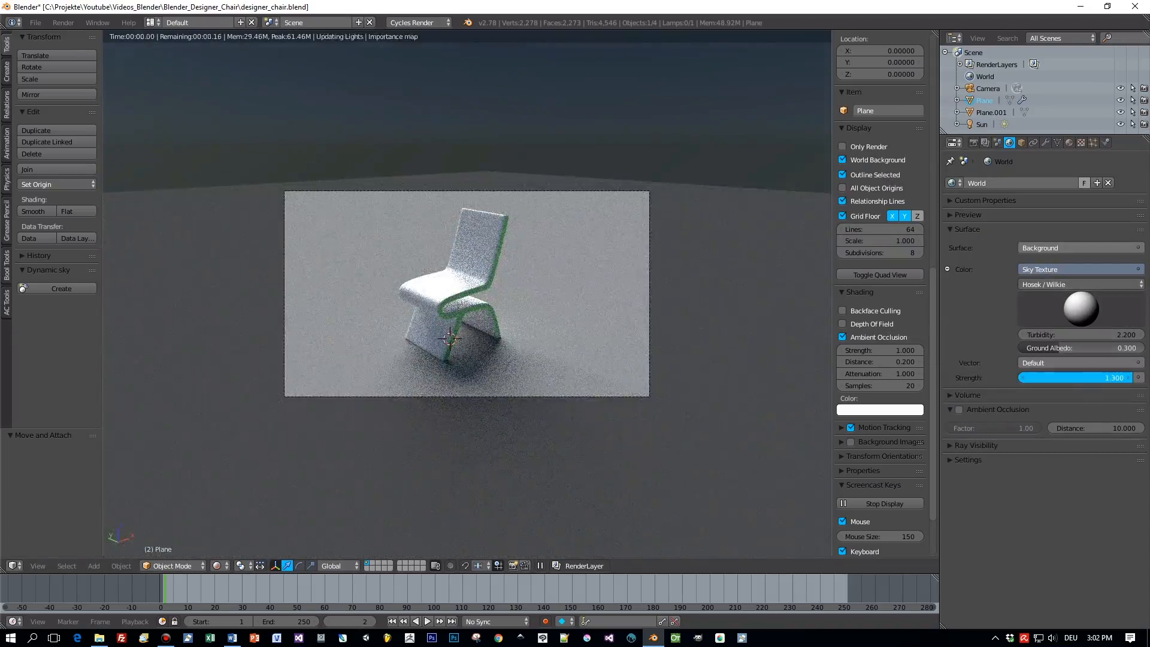
Set the sky's turbidity to 5.4, ground albedo to 0.172 and strength to 1.3, and run a test render.
{"action": "mouse_move", "coordinate": [1042, 335]}
{"action": "left_mouse_down"}
{"action": "mouse_move", "coordinate": [1072, 335]}
{"action": "mouse_move", "coordinate": [1042, 335]}
{"action": "mouse_move", "coordinate": [1042, 348]}
{"action": "left_mouse_up"}
{"action": "key", "text": "F12"}
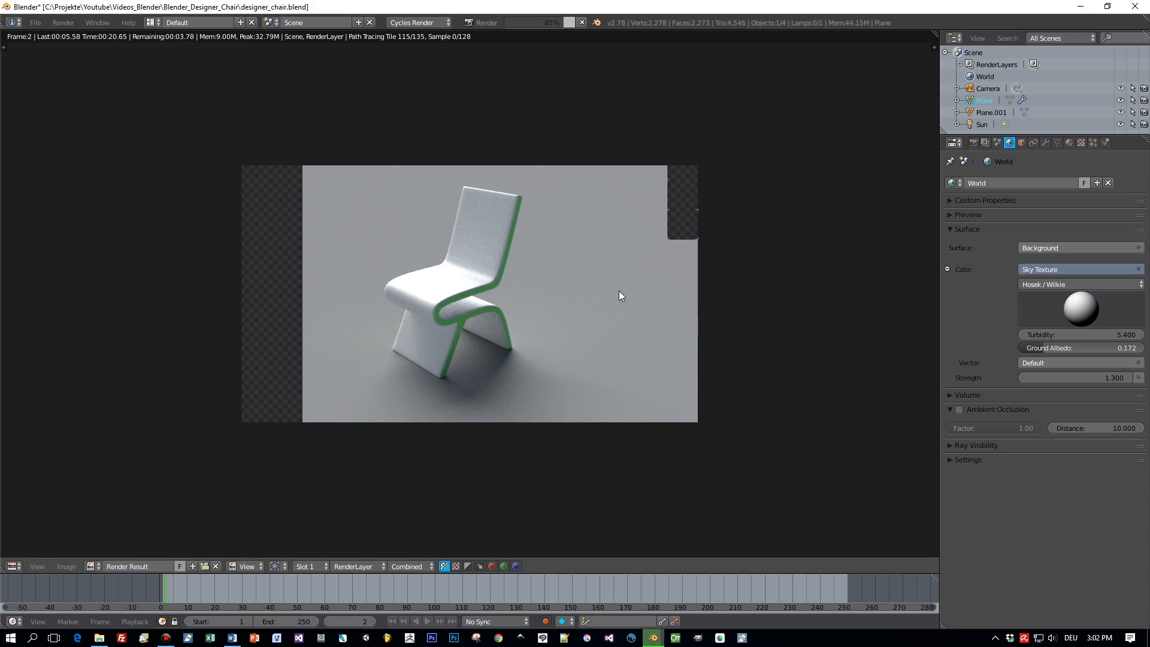
{"action": "key", "text": "Escape"}
Switch the viewport to solid shading, select the Sun lamp above the chair and open its lamp settings.
{"action": "scroll", "coordinate": [665, 293], "scroll_direction": "up", "scroll_amount": 3}
{"action": "left_click", "coordinate": [219, 566]}
{"action": "left_click", "coordinate": [281, 498]}
{"action": "scroll", "coordinate": [422, 409], "scroll_direction": "down", "scroll_amount": 2}
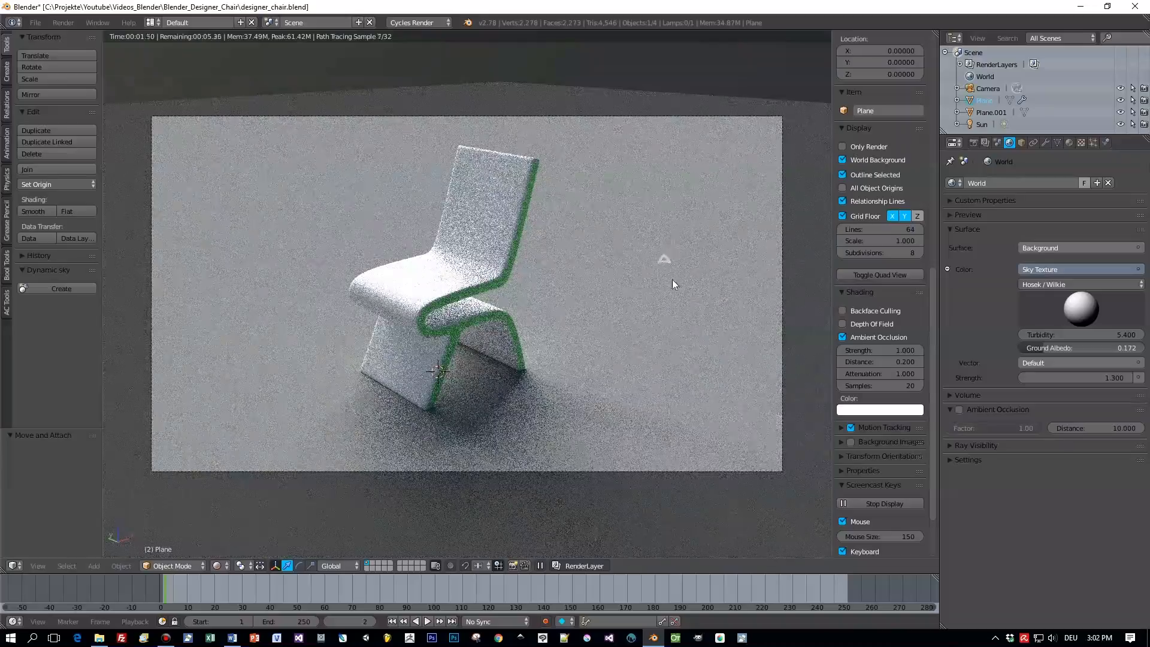
{"action": "scroll", "coordinate": [552, 383], "scroll_direction": "down", "scroll_amount": 5}
{"action": "middle_click_drag", "start_coordinate": [422, 409], "coordinate": [576, 378]}
{"action": "right_click", "coordinate": [413, 189]}
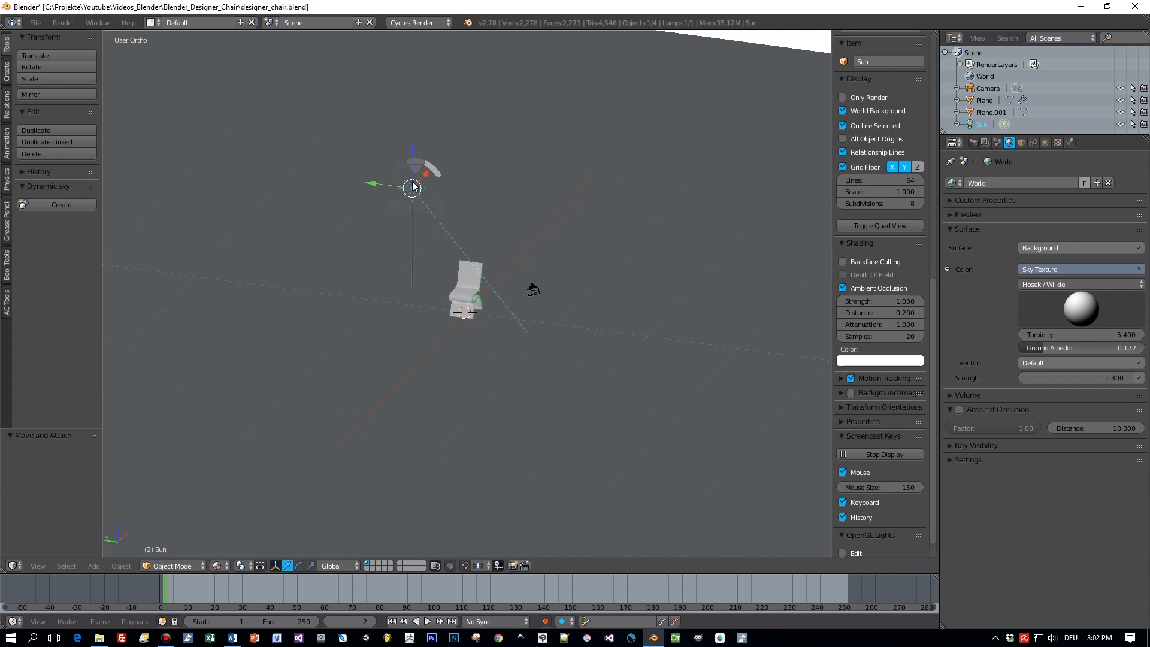
{"action": "left_click", "coordinate": [1044, 143]}
Split off a small second 3D view below the lamp settings and show the chair there in rendered shading.
{"action": "left_click_drag", "start_coordinate": [943, 626], "coordinate": [987, 496]}
{"action": "left_click_drag", "start_coordinate": [991, 625], "coordinate": [971, 515]}
{"action": "left_click_drag", "start_coordinate": [942, 626], "coordinate": [994, 413]}
{"action": "left_click", "coordinate": [953, 421]}
{"action": "left_click", "coordinate": [974, 397]}
{"action": "scroll", "coordinate": [1119, 508], "scroll_direction": "up", "scroll_amount": 4}
{"action": "mouse_move", "coordinate": [1065, 495]}
{"action": "middle_mouse_down"}
{"action": "mouse_move", "coordinate": [1119, 508]}
{"action": "mouse_move", "coordinate": [1095, 525]}
{"action": "mouse_move", "coordinate": [1112, 540]}
{"action": "middle_mouse_up"}
{"action": "left_click", "coordinate": [1121, 622]}
{"action": "left_click", "coordinate": [1106, 537]}
Set the Sun lamp's size to 0.041 and its strength to 4, and adjust its position beside the chair.
{"action": "left_click_drag", "start_coordinate": [996, 263], "coordinate": [979, 263]}
{"action": "left_click_drag", "start_coordinate": [1095, 347], "coordinate": [1059, 347]}
{"action": "left_click", "coordinate": [358, 153]}
{"action": "left_click_drag", "start_coordinate": [409, 160], "coordinate": [335, 150]}
Add an Area lamp at the 3D cursor and turn off the world background display in the large viewport.
{"action": "key", "text": "shift+a"}
{"action": "mouse_move", "coordinate": [576, 367]}
{"action": "left_click", "coordinate": [671, 420]}
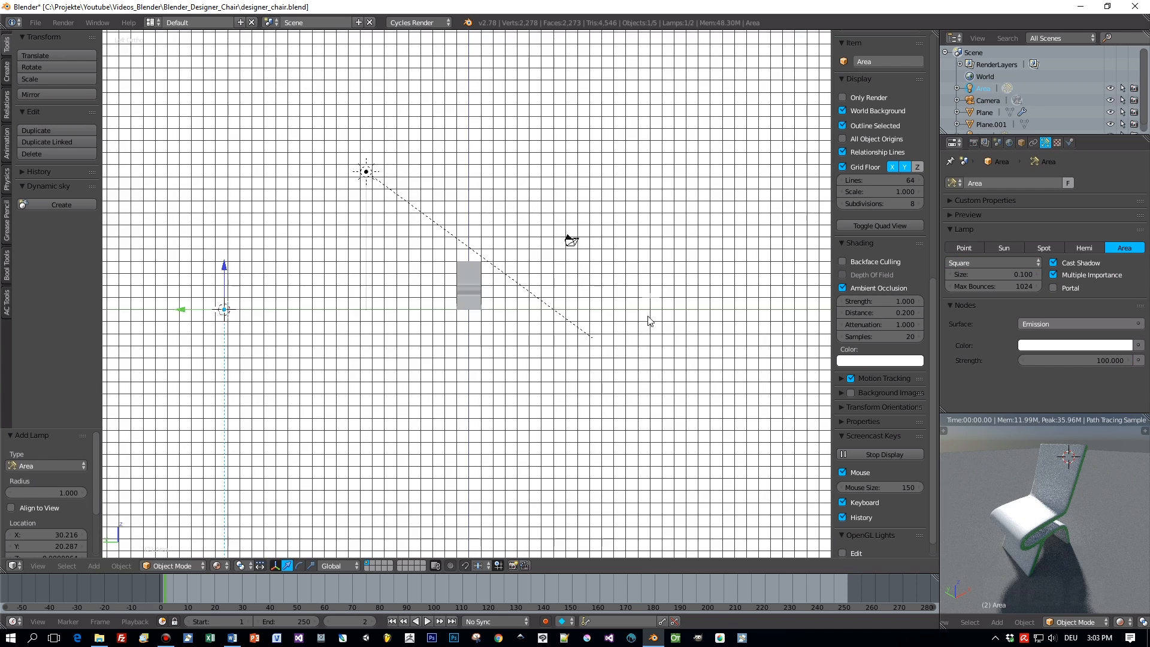
{"action": "scroll", "coordinate": [853, 144], "scroll_direction": "up", "scroll_amount": 4}
{"action": "scroll", "coordinate": [902, 331], "scroll_direction": "up", "scroll_amount": 1}
{"action": "scroll", "coordinate": [853, 293], "scroll_direction": "down", "scroll_amount": 6}
{"action": "scroll", "coordinate": [855, 420], "scroll_direction": "up", "scroll_amount": 6}
{"action": "left_click", "coordinate": [842, 233]}
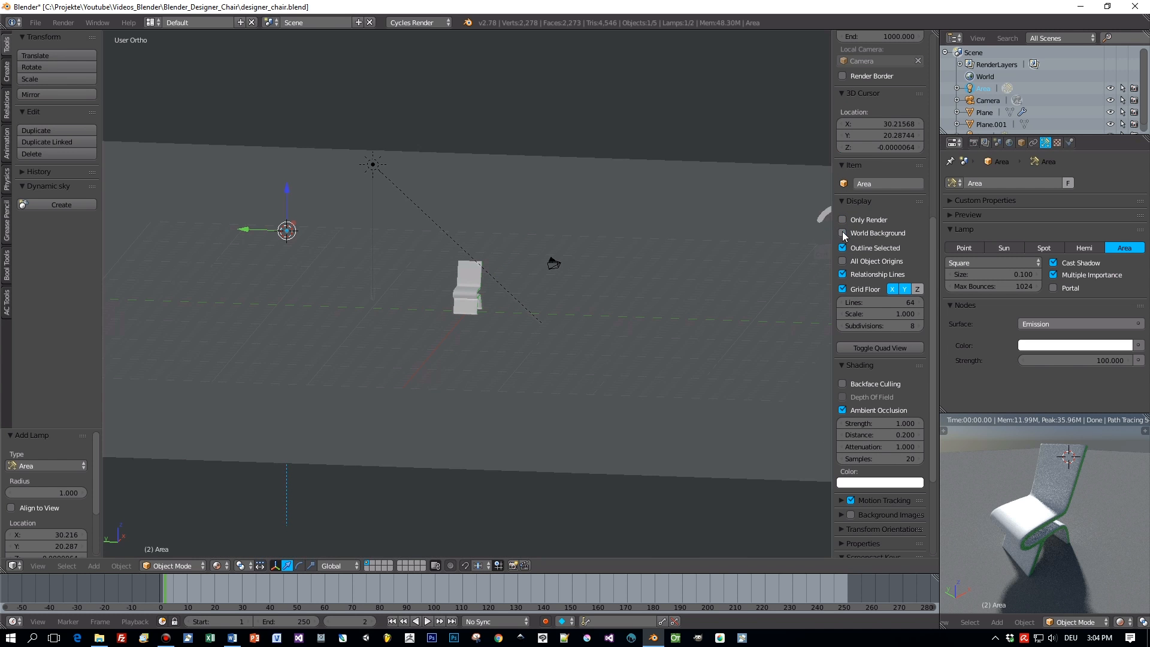
Raise the Area lamp, move it to the side of the chair opposite the Sun and rotate it about 48.5° toward the chair.
{"action": "key", "text": "ctrl+KP_3"}
{"action": "left_click_drag", "start_coordinate": [225, 266], "coordinate": [226, 184]}
{"action": "left_click_drag", "start_coordinate": [180, 229], "coordinate": [579, 230]}
{"action": "left_click_drag", "start_coordinate": [625, 181], "coordinate": [634, 111]}
{"action": "key", "text": "r"}
{"action": "left_click", "coordinate": [593, 213]}
Set the Area lamp's size to 10 and its emission strength to 1000.
{"action": "left_click", "coordinate": [1022, 274]}
{"action": "type", "text": "10"}
{"action": "key", "text": "Return"}
{"action": "left_click", "coordinate": [1106, 361]}
{"action": "type", "text": "1000"}
{"action": "key", "text": "Return"}
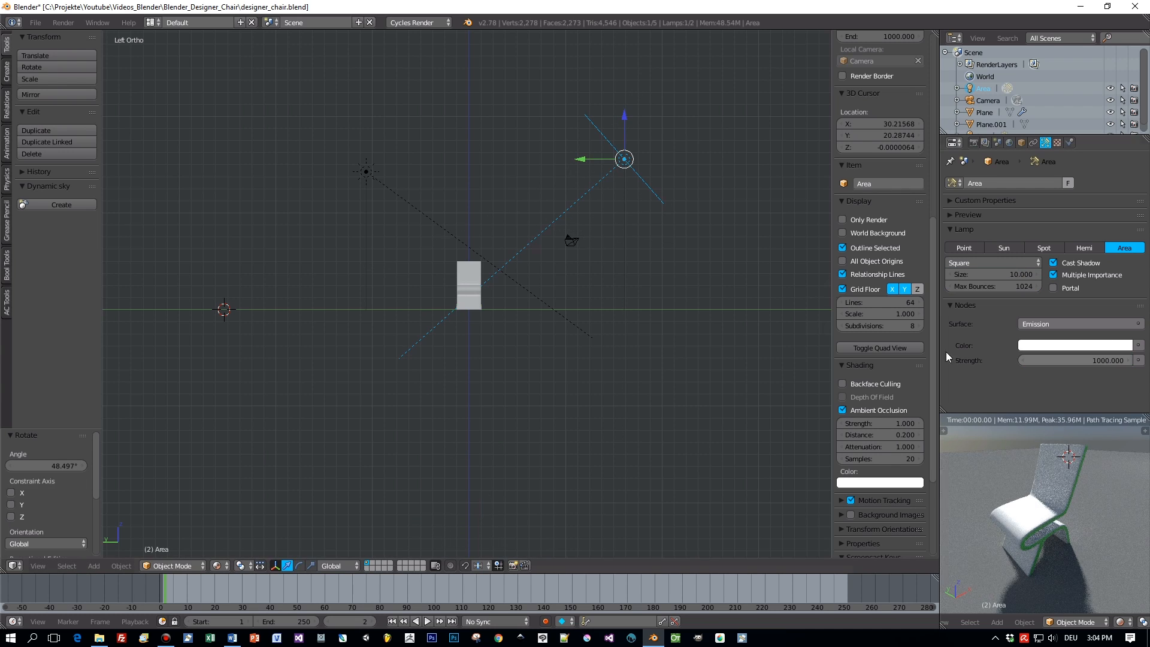
Move the Area lamp along the X axis in the front view to line it up with the chair.
{"action": "key", "text": "KP_1"}
{"action": "key", "text": "g"}
{"action": "key", "text": "x"}
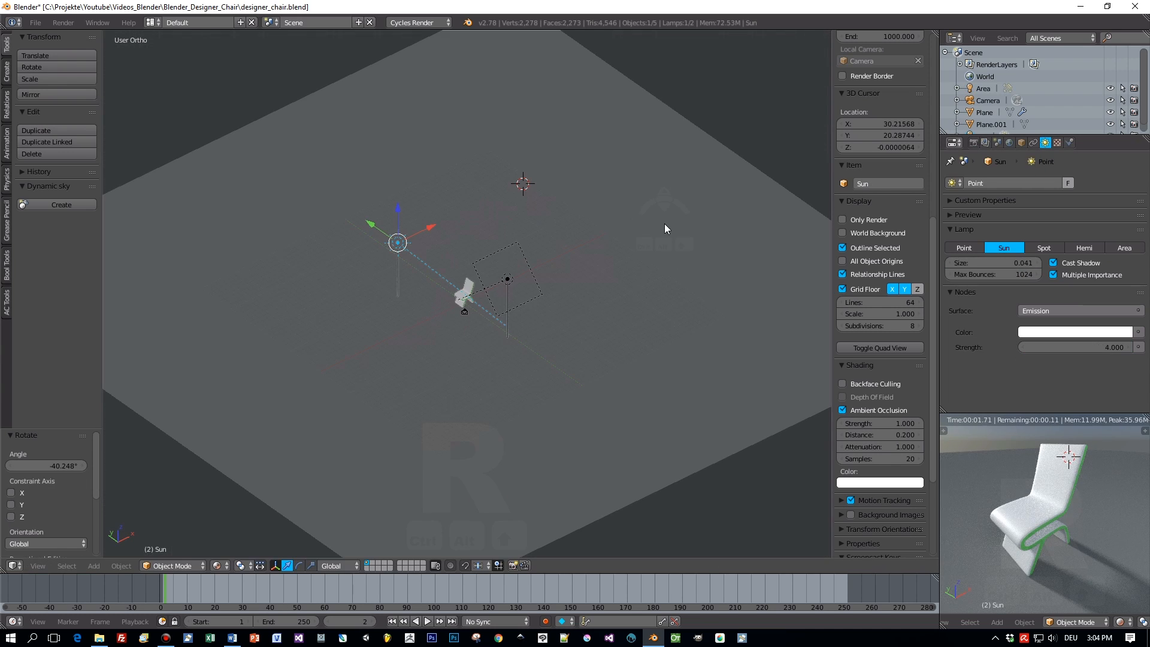
Raise the Sun lamp about 3.1 units and re-aim it at the chair in the front and side views.
{"action": "key", "text": "KP_1"}
{"action": "key", "text": "r"}
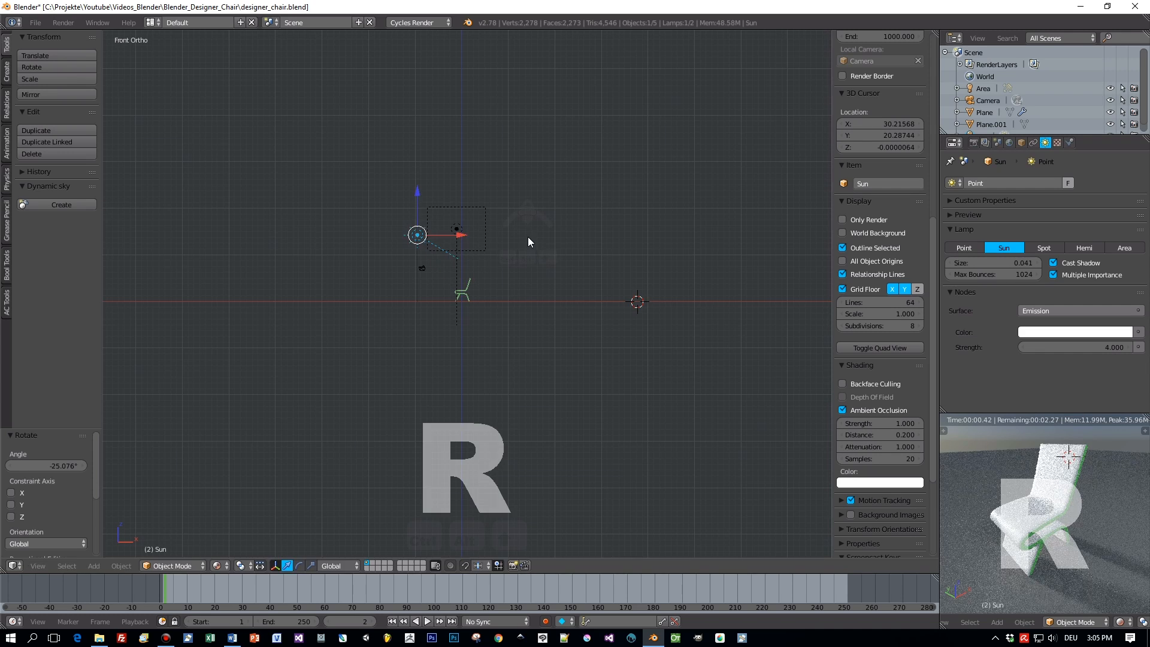
{"action": "left_click", "coordinate": [499, 268]}
{"action": "middle_click_drag", "start_coordinate": [499, 268], "coordinate": [628, 293]}
{"action": "left_click_drag", "start_coordinate": [419, 189], "coordinate": [420, 171]}
{"action": "key", "text": "r"}
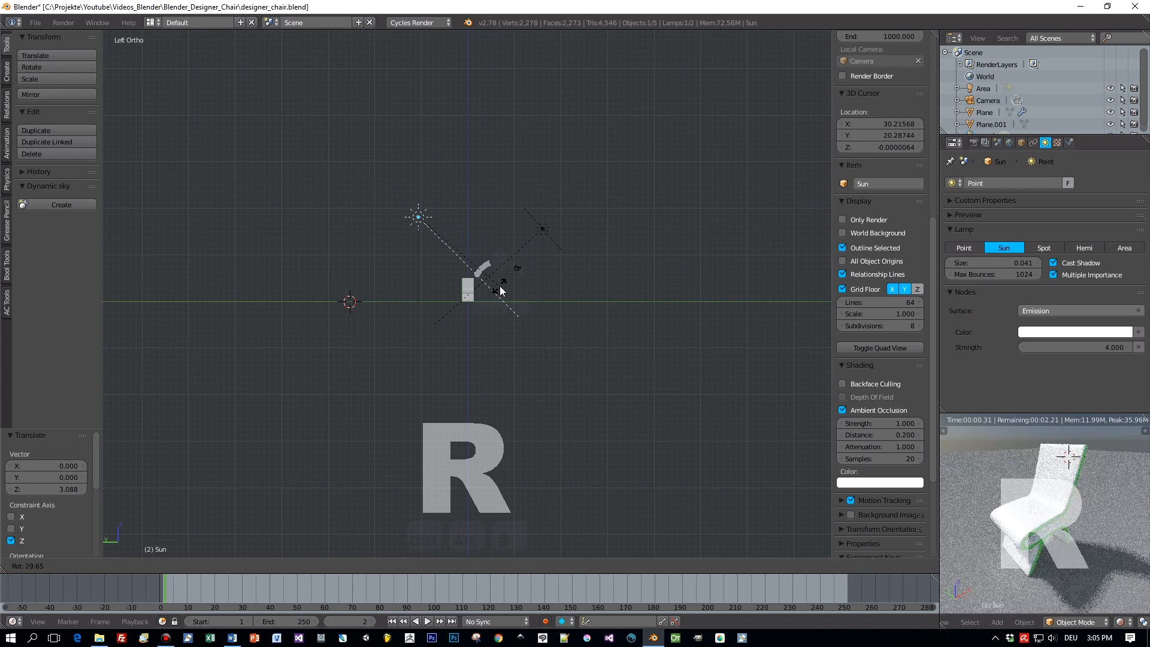
{"action": "left_click", "coordinate": [507, 279]}
Select the Area lamp, lower it, shift it toward the chair in the side view and rotate it.
{"action": "scroll", "coordinate": [708, 321], "scroll_direction": "up", "scroll_amount": 4}
{"action": "middle_click_drag", "start_coordinate": [783, 276], "coordinate": [688, 282]}
{"action": "right_click", "coordinate": [616, 183]}
{"action": "left_click", "coordinate": [1003, 273]}
{"action": "right_click", "coordinate": [715, 304]}
{"action": "left_click_drag", "start_coordinate": [626, 127], "coordinate": [626, 182]}
{"action": "left_click_drag", "start_coordinate": [568, 217], "coordinate": [482, 222]}
{"action": "key", "text": "r"}
{"action": "left_click", "coordinate": [527, 274]}
Move the Area lamp back out beyond the camera, adjust its height and tilt it toward the chair, ending with a -14.6° rotation.
{"action": "left_click_drag", "start_coordinate": [540, 178], "coordinate": [576, 220]}
{"action": "left_click_drag", "start_coordinate": [530, 256], "coordinate": [602, 294]}
{"action": "key", "text": "r"}
{"action": "left_click", "coordinate": [595, 288]}
{"action": "left_click_drag", "start_coordinate": [615, 214], "coordinate": [615, 178]}
{"action": "key", "text": "r"}
{"action": "left_click", "coordinate": [607, 175]}
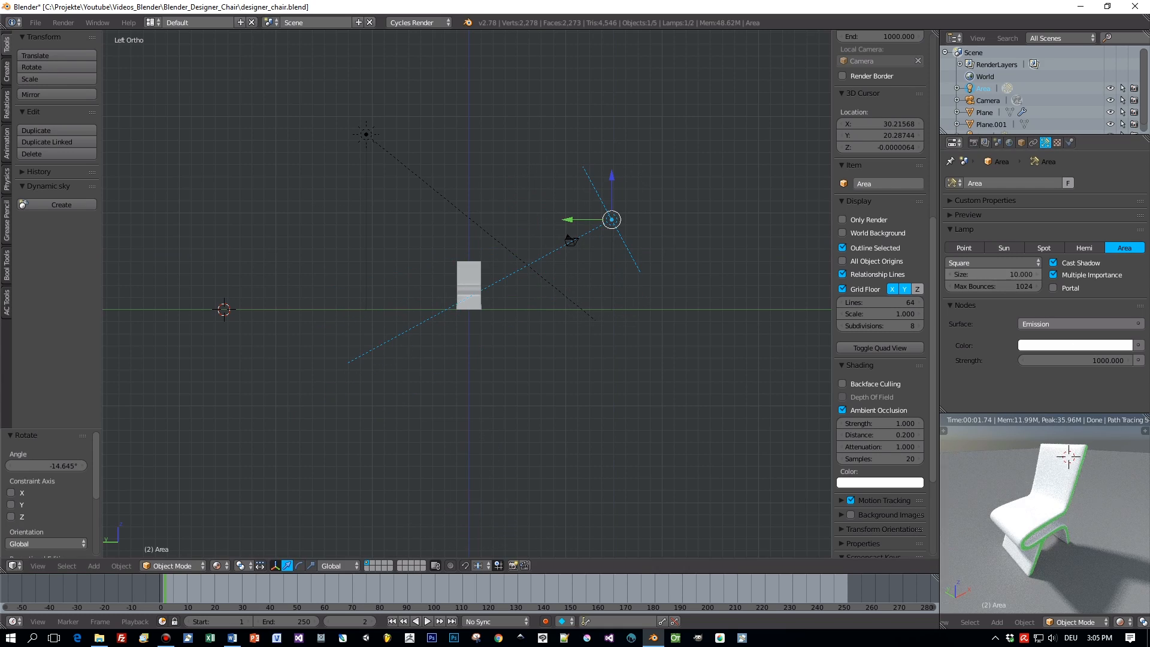
Reduce the Area lamp's strength, fine-tune its size and angle, and return to the camera view.
{"action": "left_click_drag", "start_coordinate": [1023, 274], "coordinate": [1024, 274]}
{"action": "left_click_drag", "start_coordinate": [1096, 360], "coordinate": [1054, 361]}
{"action": "key", "text": "r"}
{"action": "left_click", "coordinate": [706, 276]}
{"action": "key", "text": "KP_0"}
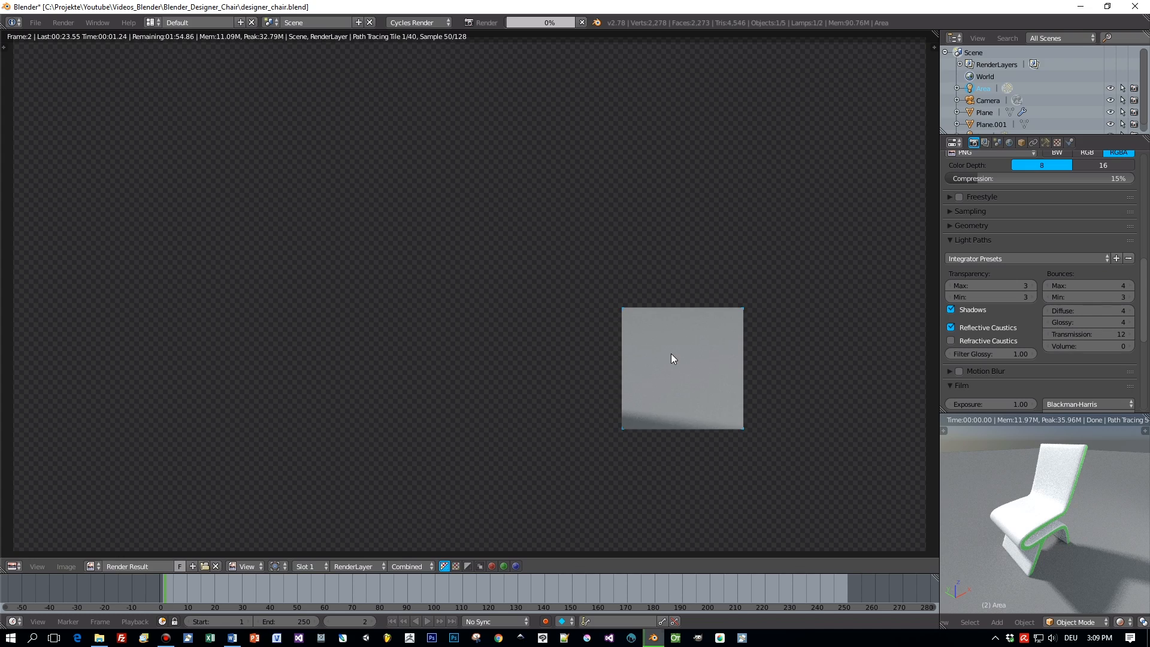
Cancel the running render, set the render samples to 512 and start rendering the chair again.
{"action": "key", "text": "Escape"}
{"action": "key", "text": "Escape"}
{"action": "mouse_move", "coordinate": [1091, 346]}
{"action": "middle_mouse_down"}
{"action": "mouse_move", "coordinate": [1091, 321]}
{"action": "mouse_move", "coordinate": [1108, 351]}
{"action": "middle_mouse_up"}
{"action": "left_click", "coordinate": [970, 216]}
{"action": "left_click", "coordinate": [1088, 277]}
{"action": "type", "text": "512"}
{"action": "key", "text": "Return"}
{"action": "key", "text": "F12"}
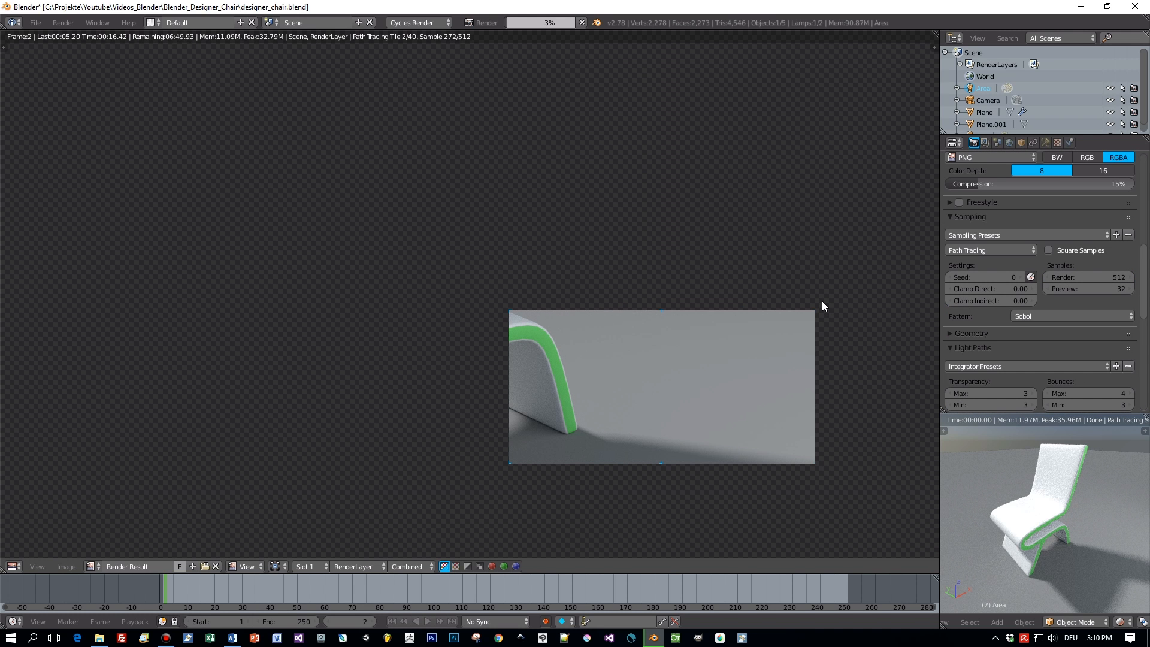
{"action": "scroll", "coordinate": [824, 282], "scroll_direction": "down", "scroll_amount": 2}
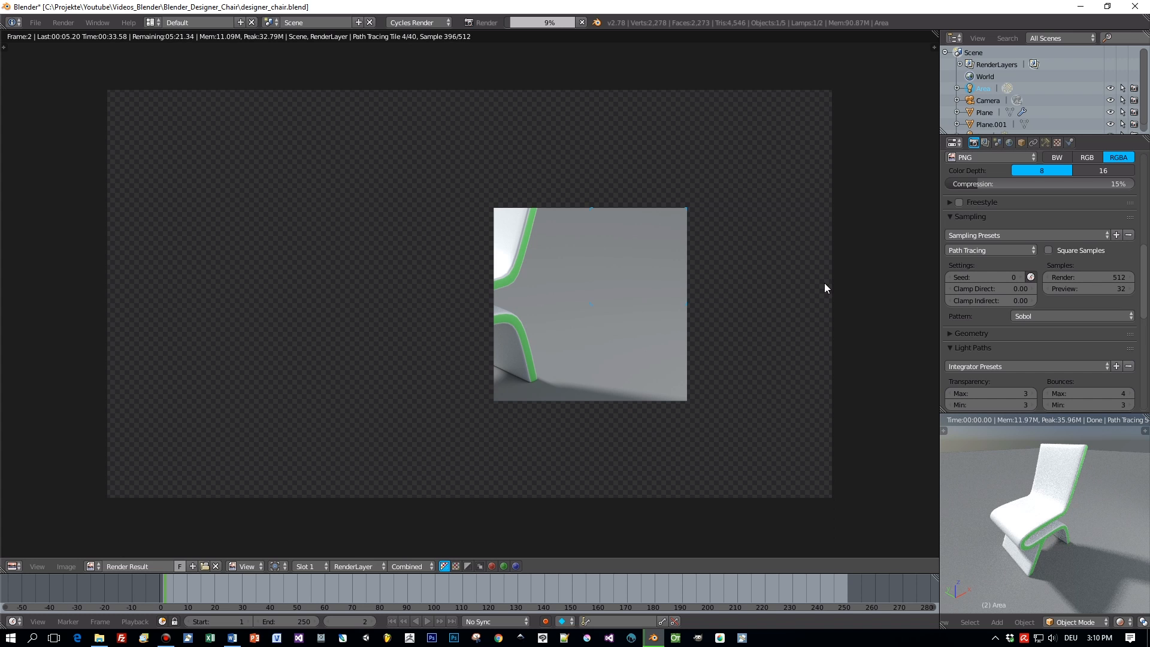